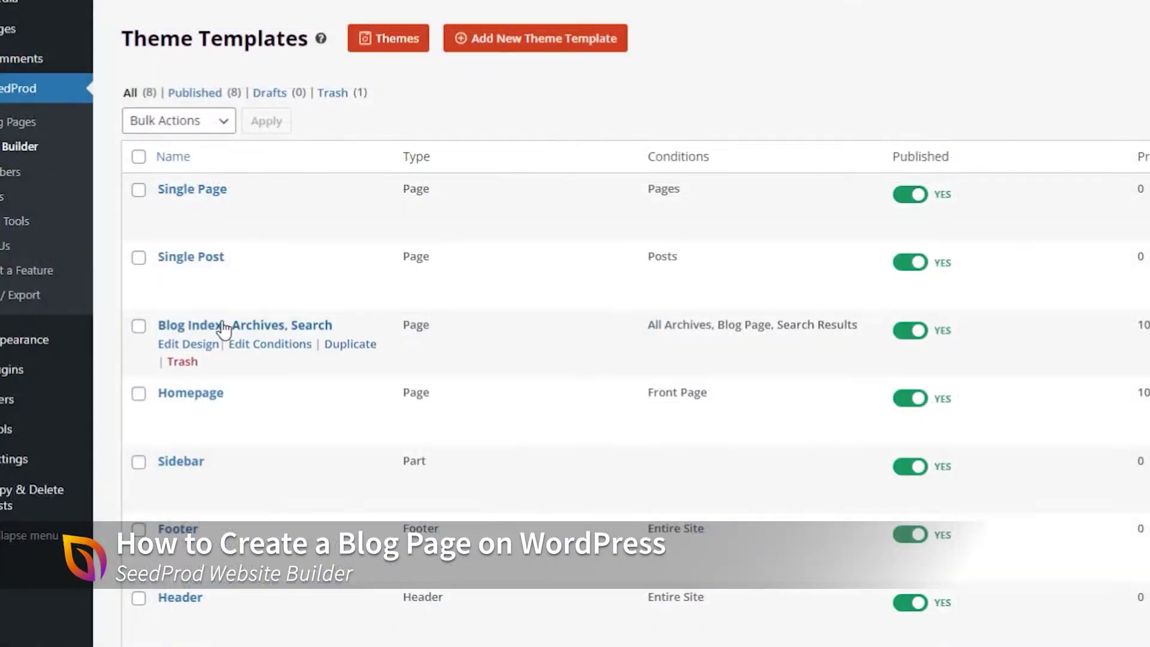
- Open the design of the "Blog Index, Archives, Search" template and set the Posts block's post background color to light blue #D2E9F0
click(178, 344)
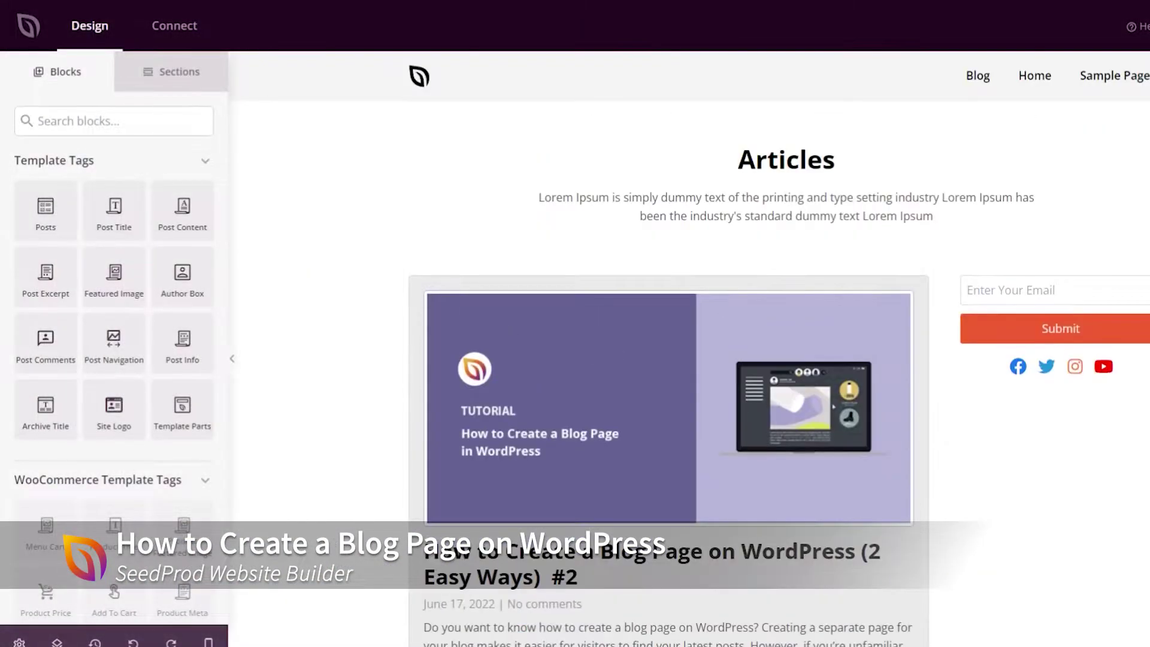
click(649, 259)
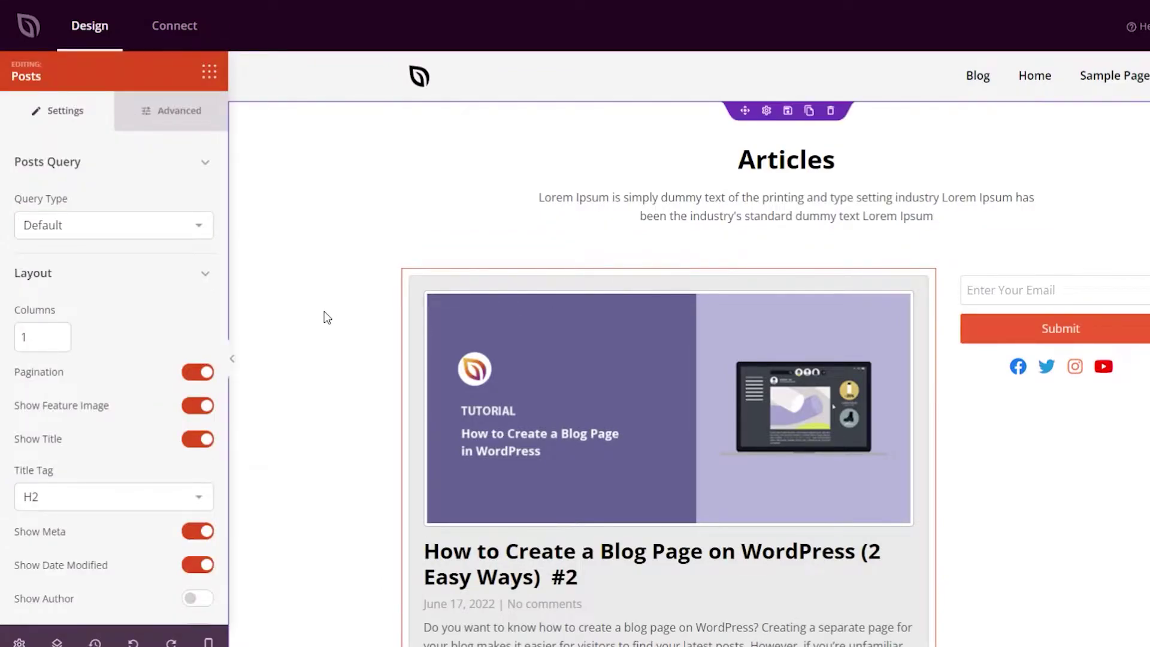
click(171, 110)
click(57, 160)
click(164, 271)
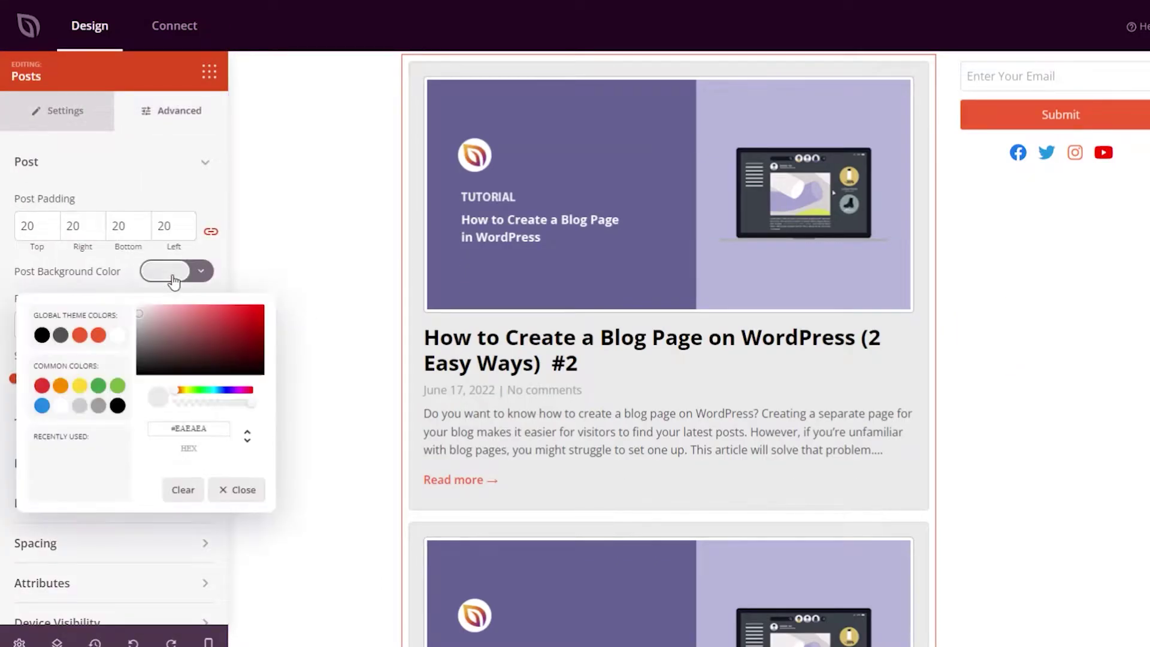
click(153, 316)
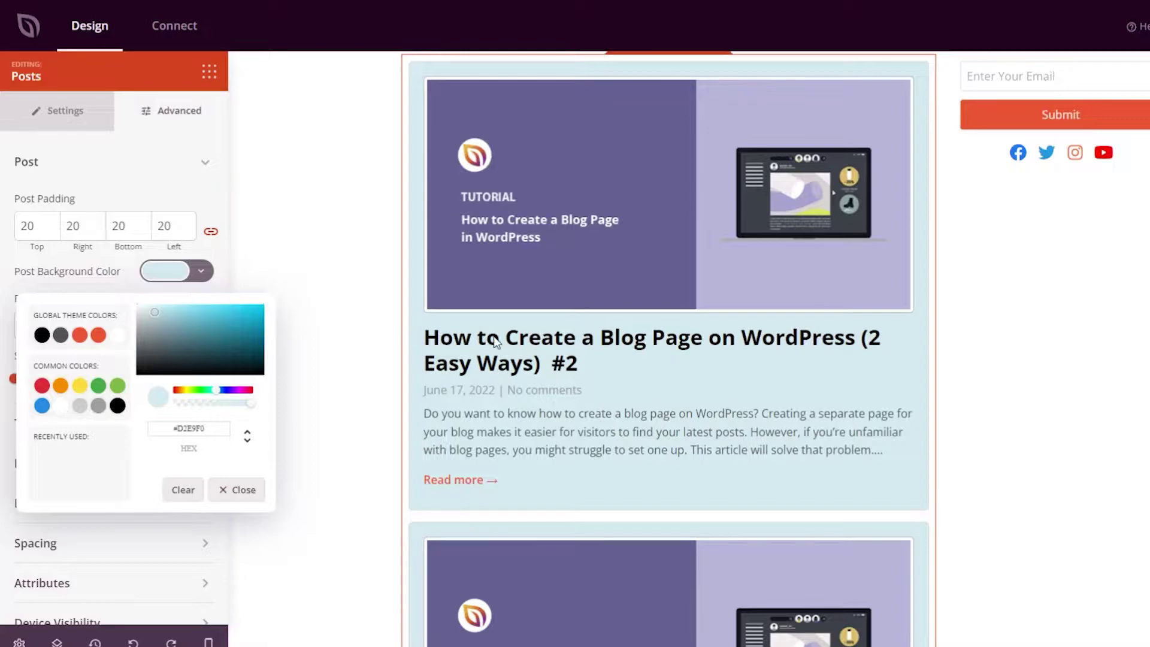
- Set the title color of the Posts block to a dark blue
click(563, 338)
click(26, 421)
click(165, 269)
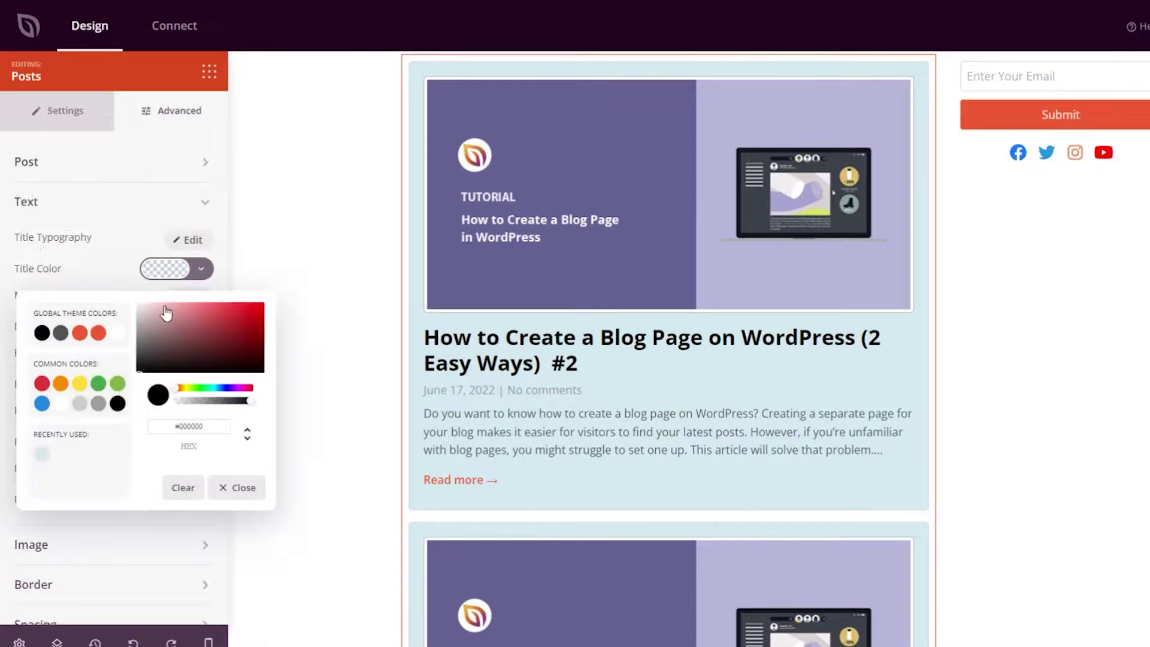
click(42, 403)
drag(254, 322, 255, 356)
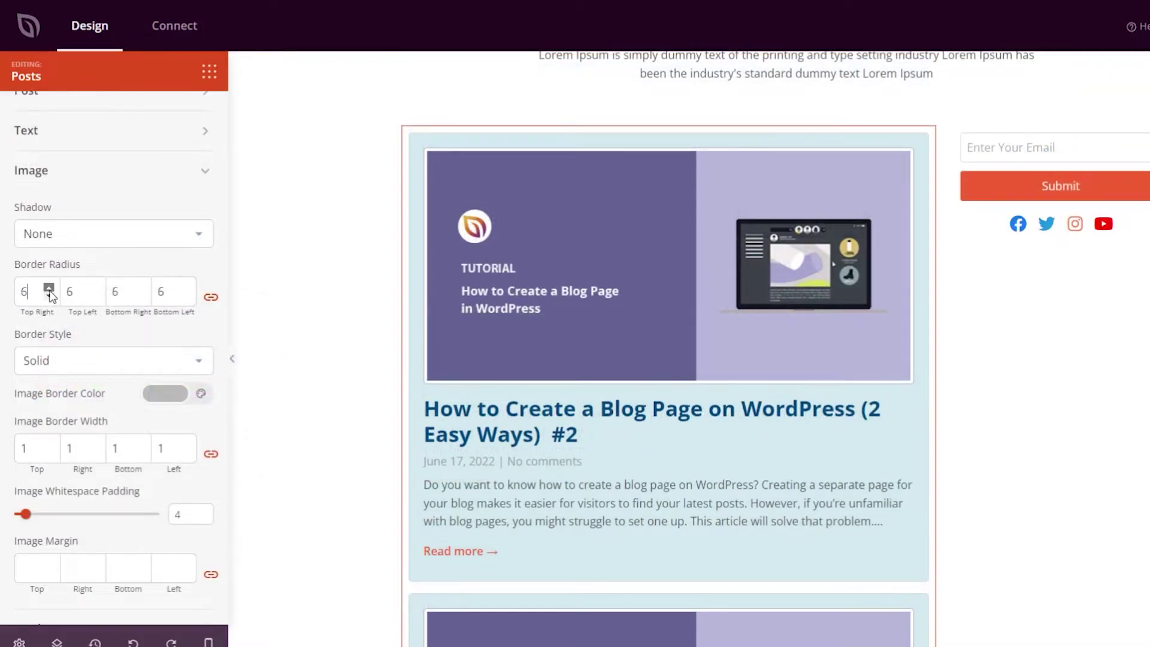
- Set the post images' border radius to 60 and border width to 4, and color the border with the recently used dark blue
drag(48, 288, 49, 287)
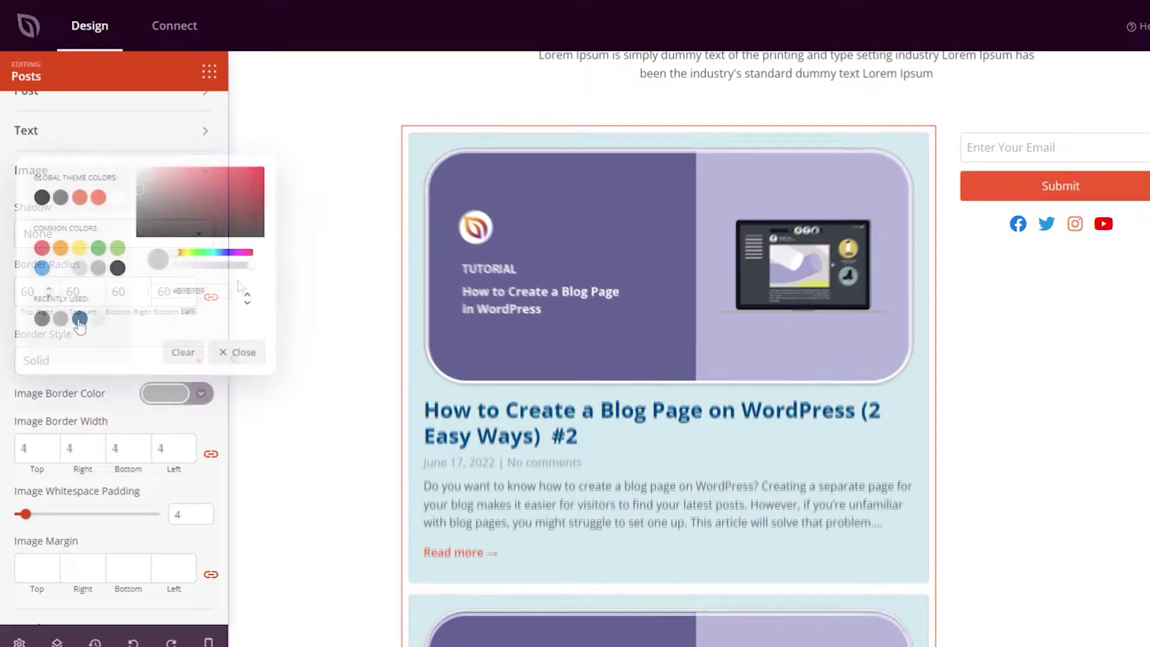
click(80, 319)
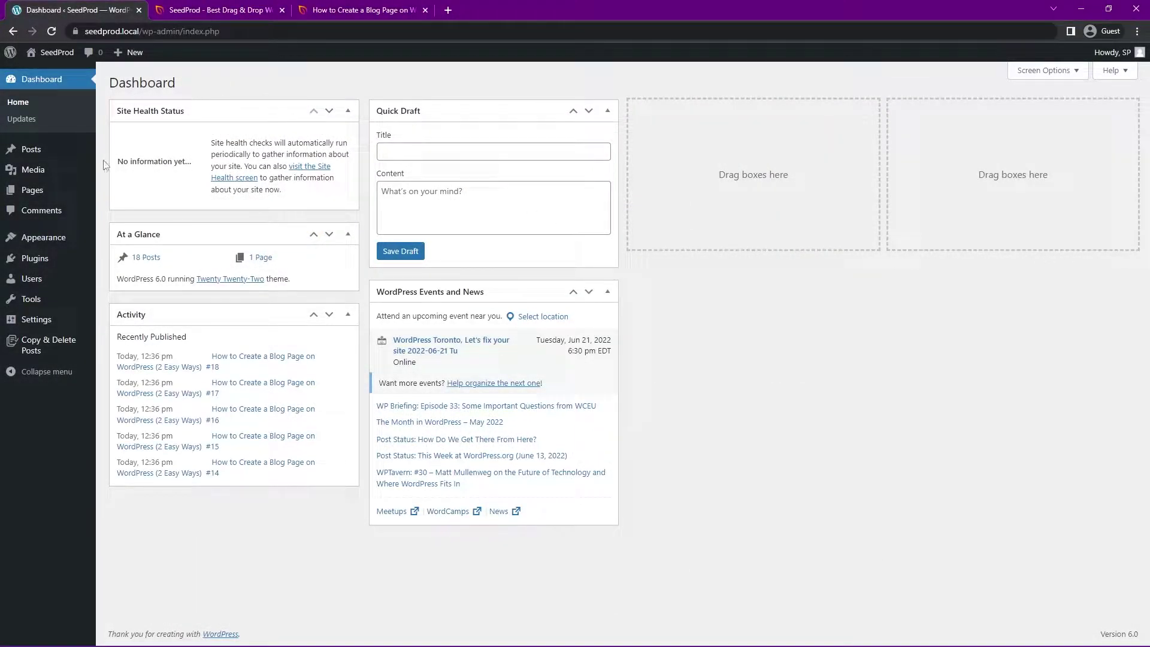
- Look through the list of all posts, and view and close the "How to Create a Blog Page on WordPress" article
mouse_move(29, 150)
click(119, 151)
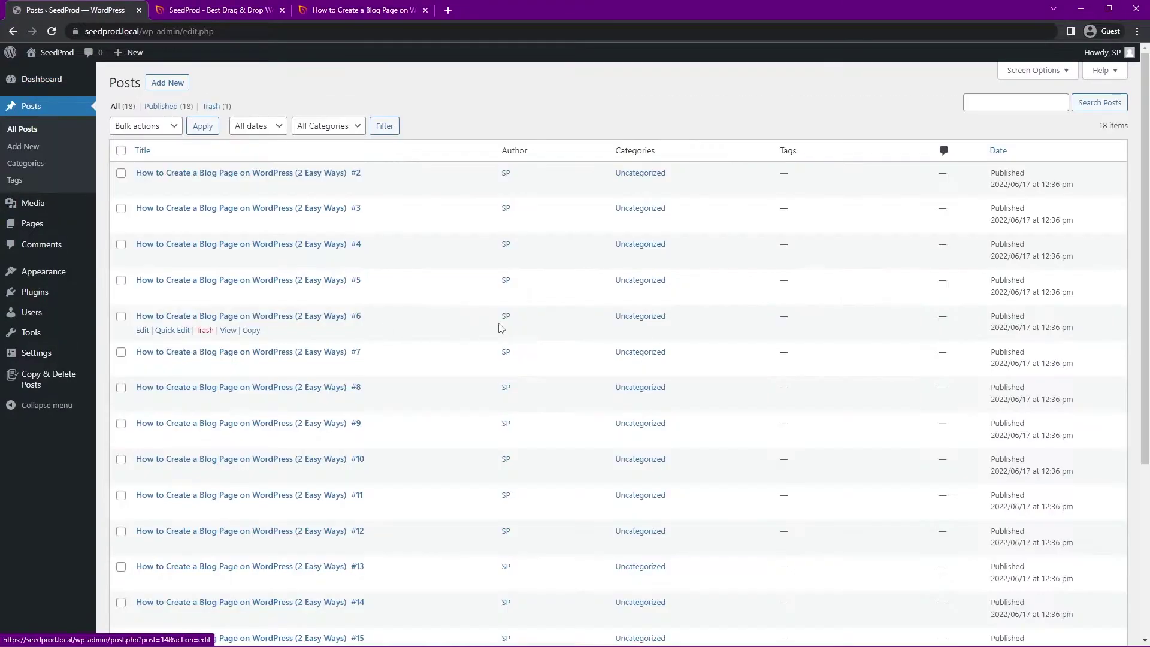
scroll(385, 218, down, 3)
scroll(379, 243, up, 3)
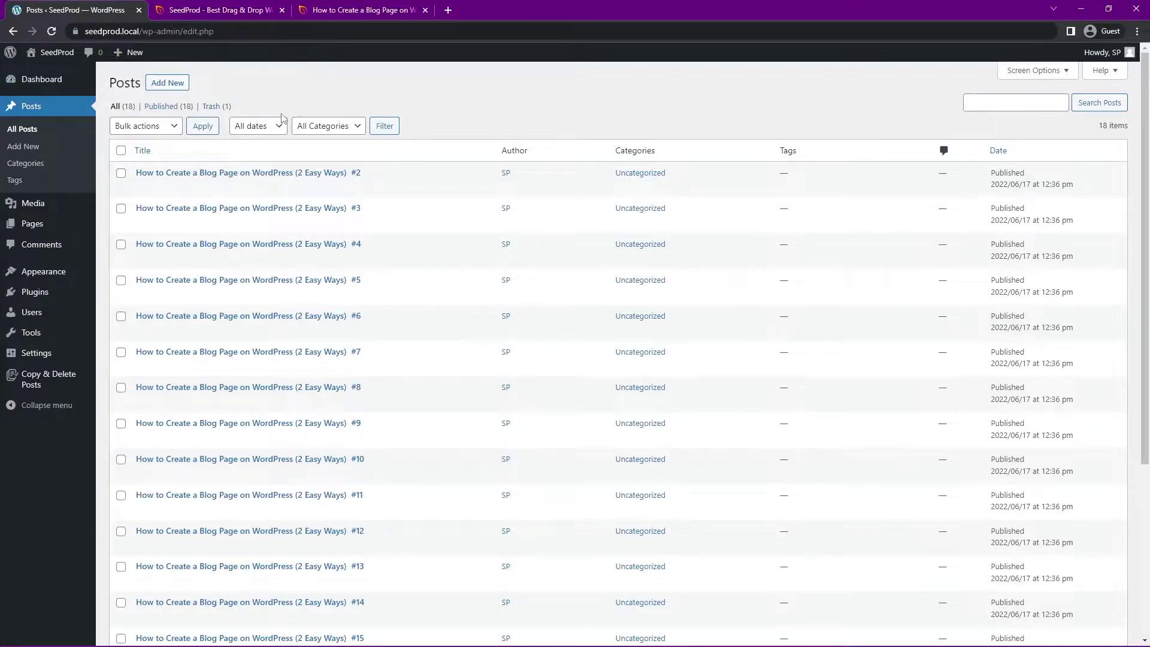
click(356, 11)
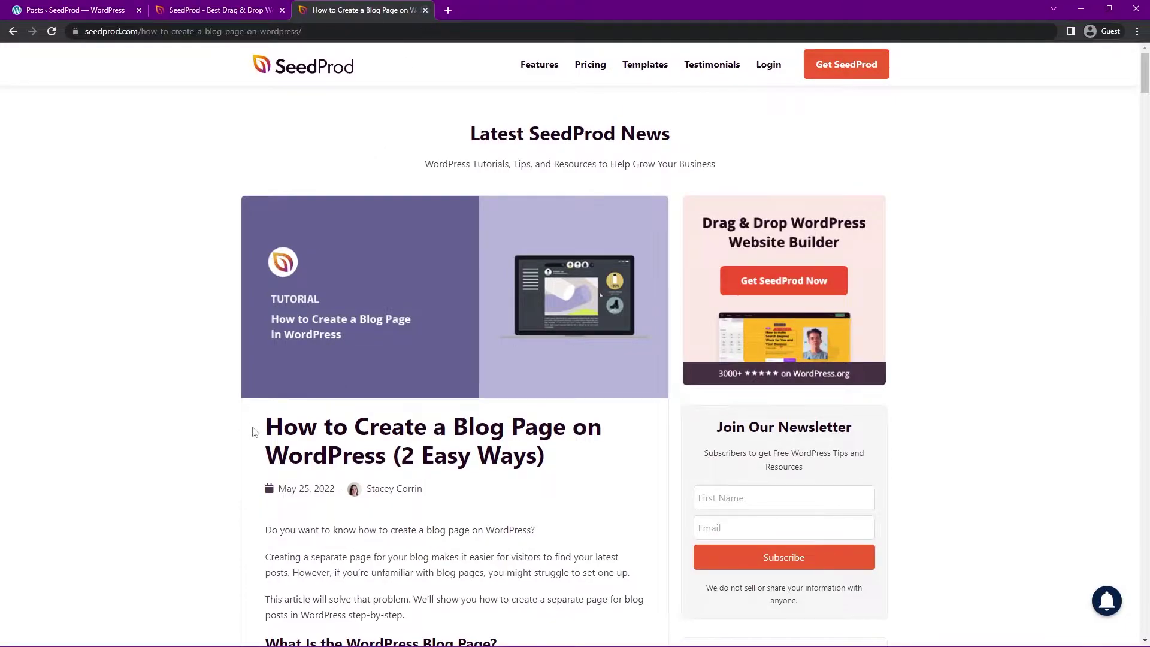
click(425, 10)
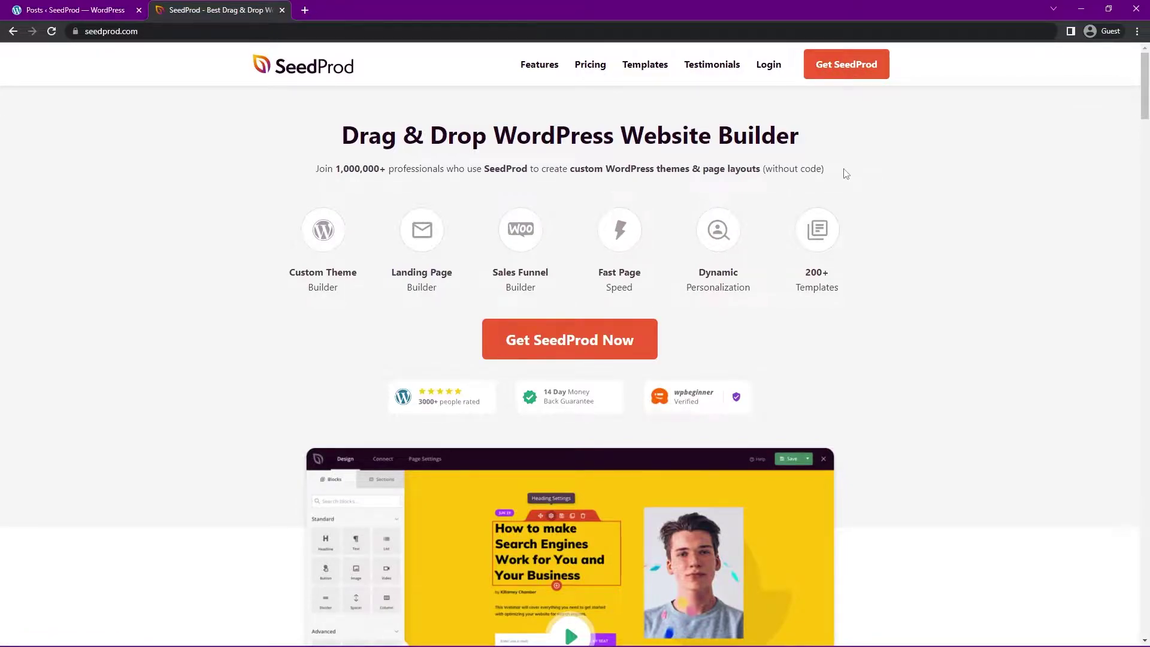
- Log in to the SeedProd account, download the SeedProd Pro 6.12.2 plugin file and close the account page
click(768, 66)
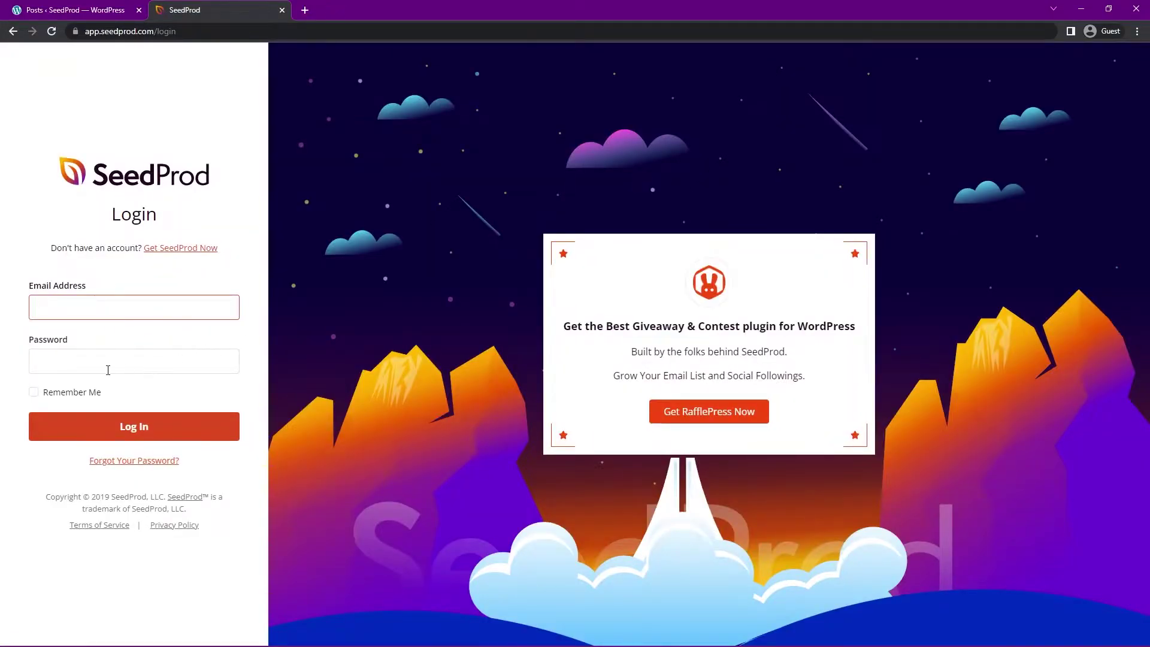
click(120, 433)
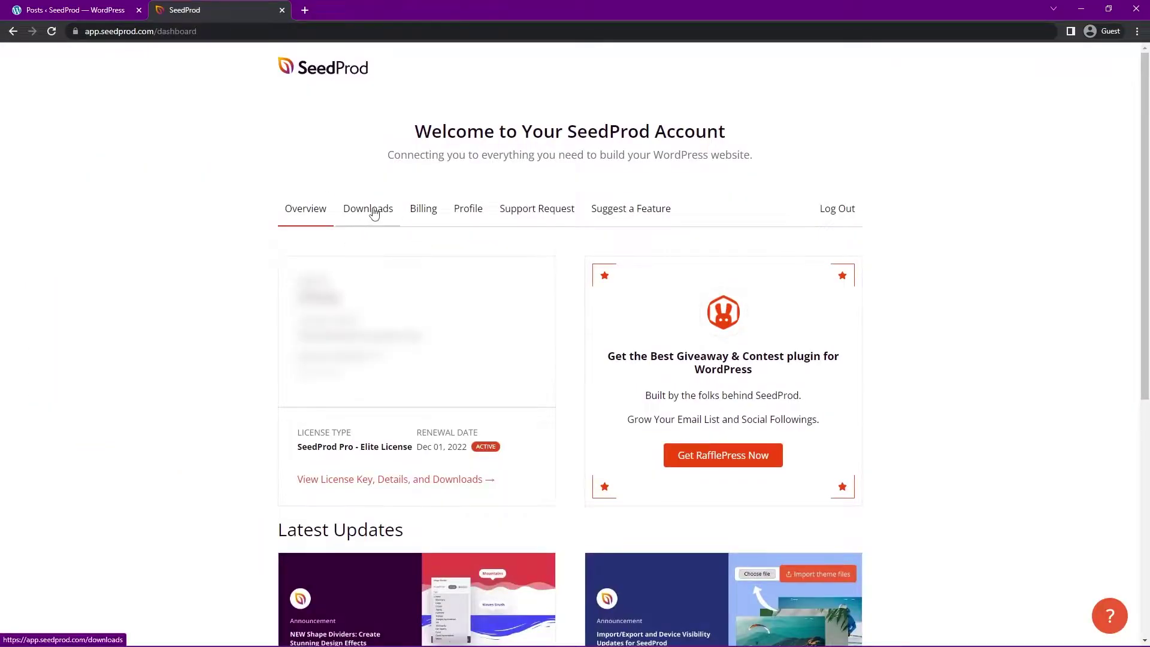
click(361, 218)
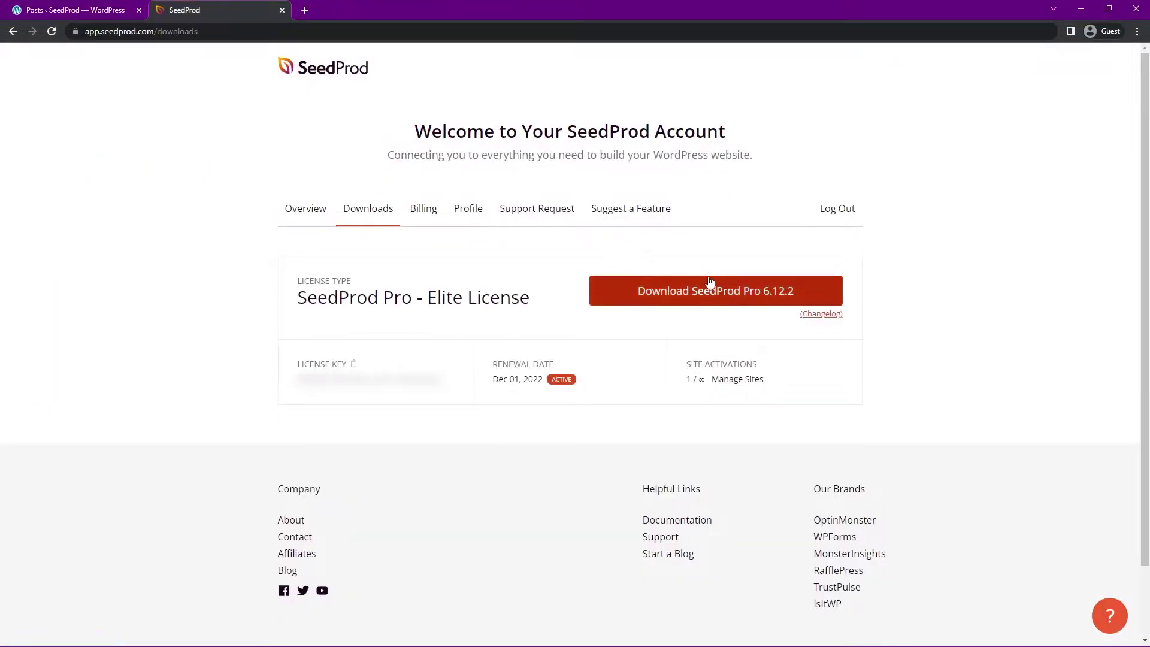
click(723, 302)
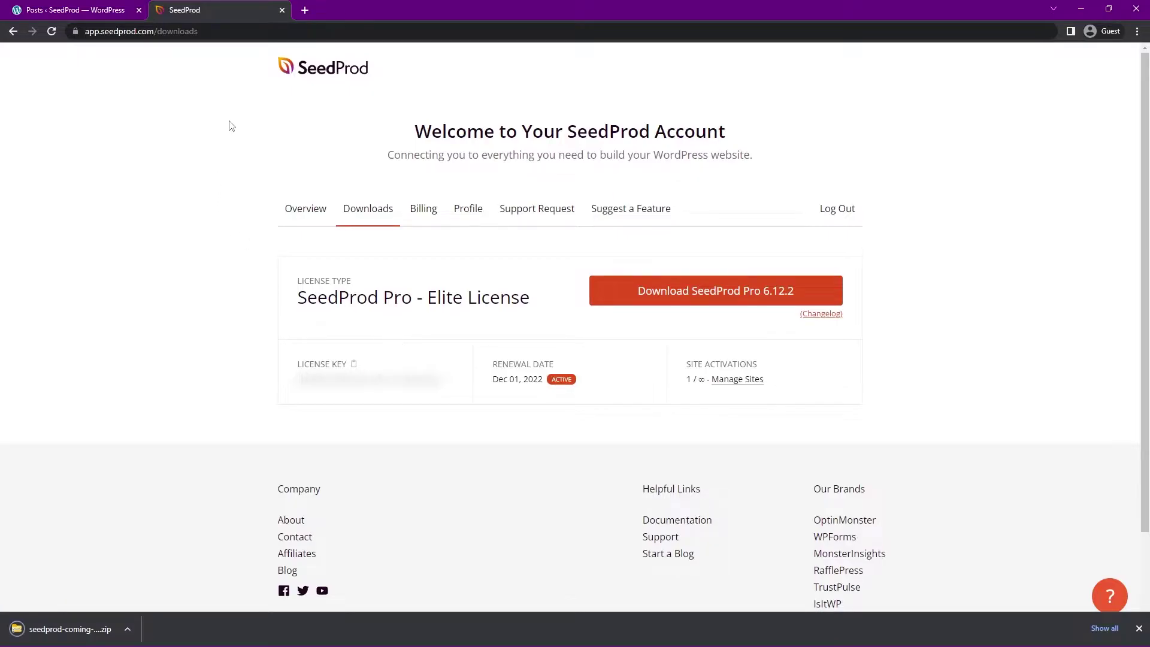
key(ctrl+w)
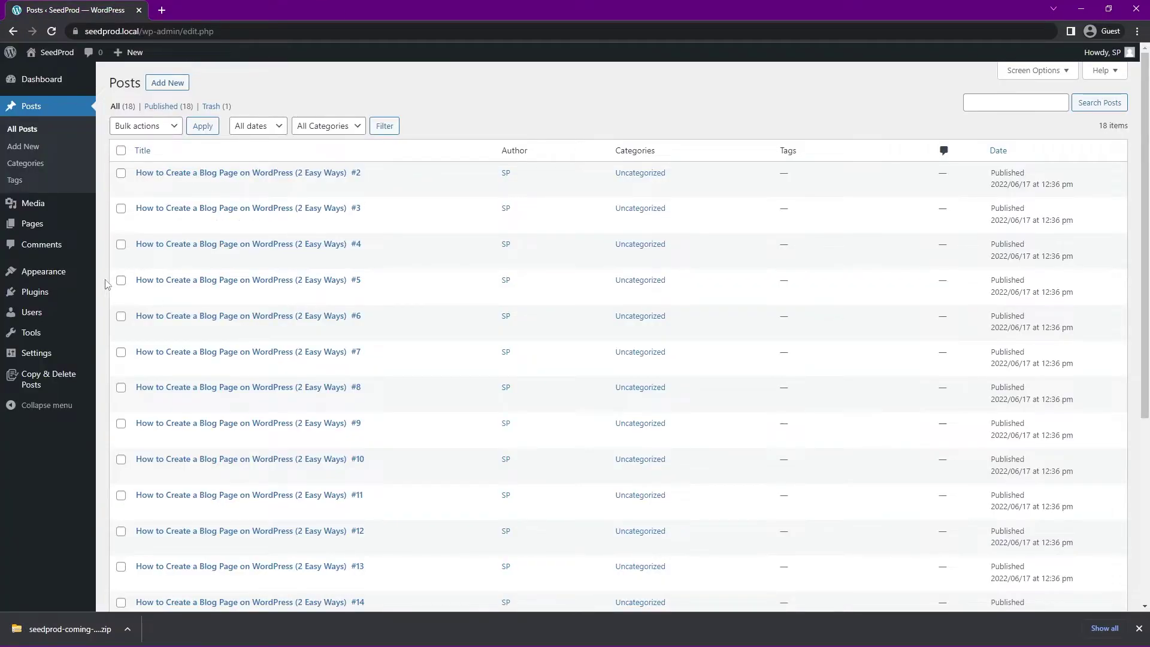
- Install the SeedProd plugin in WordPress by uploading the downloaded zip file, and activate it
mouse_move(27, 298)
click(112, 312)
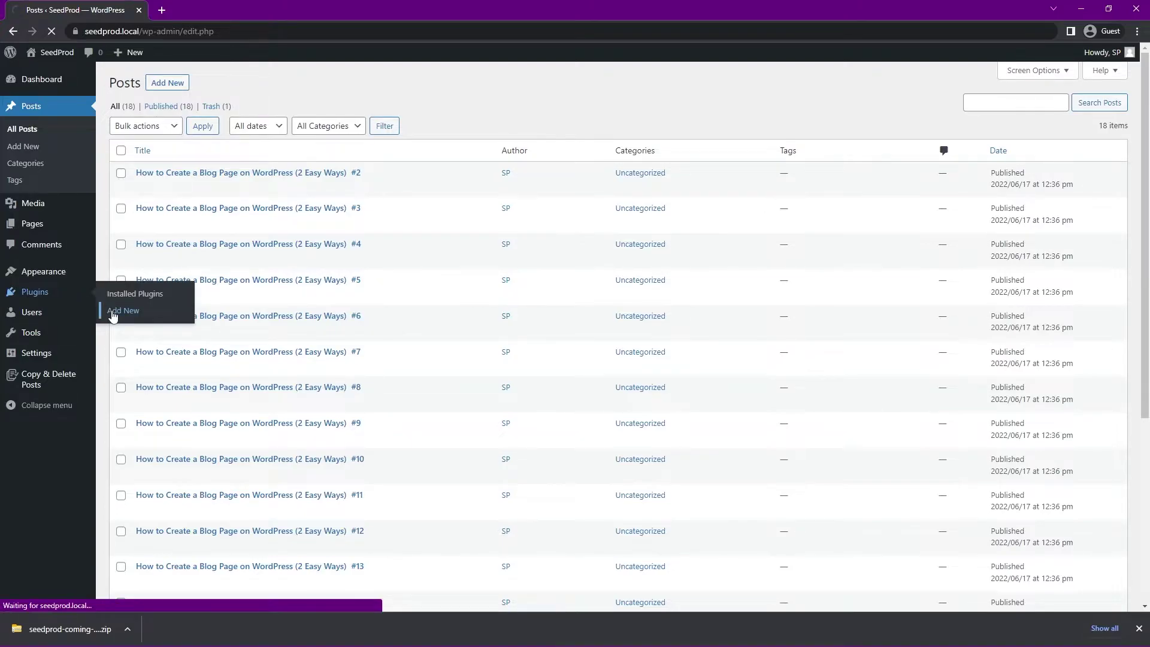
click(226, 87)
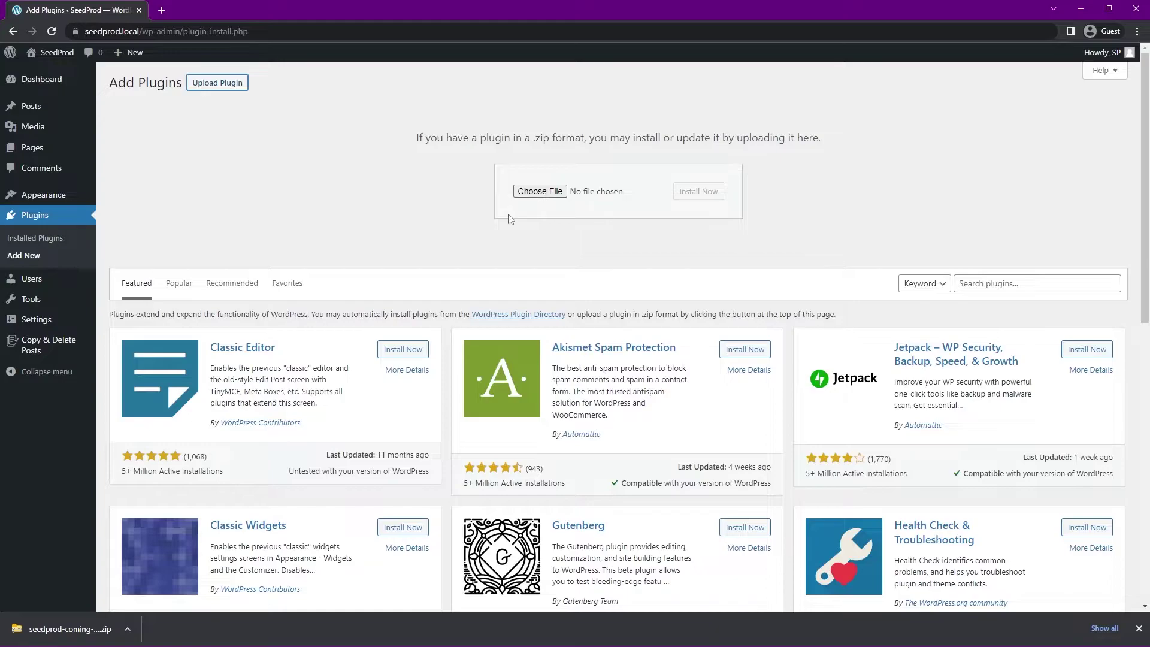
drag(41, 629, 544, 195)
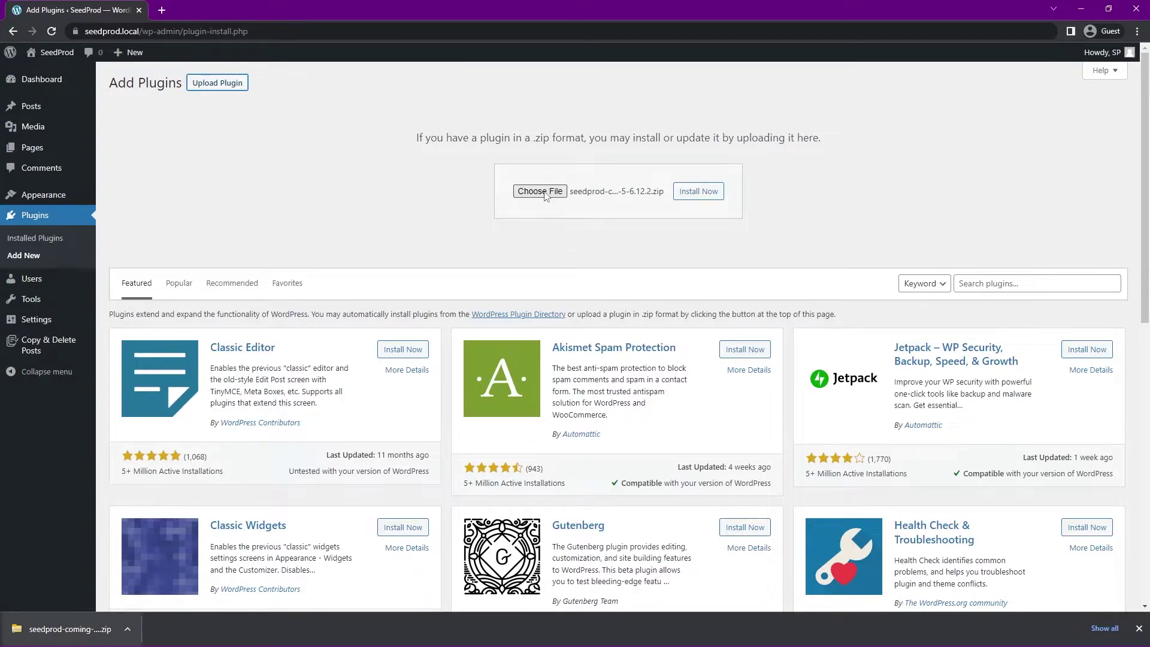
click(701, 191)
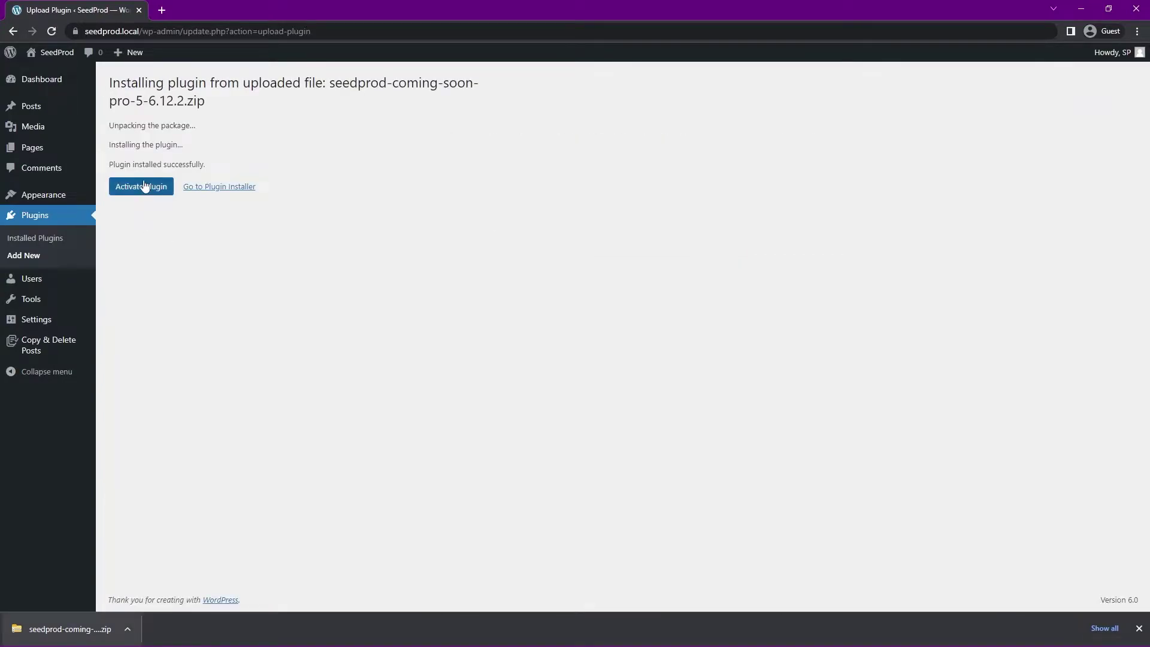
click(148, 190)
- Paste the SeedProd license key, verify it and dismiss the browser's download bar
click(572, 291)
key(ctrl+v)
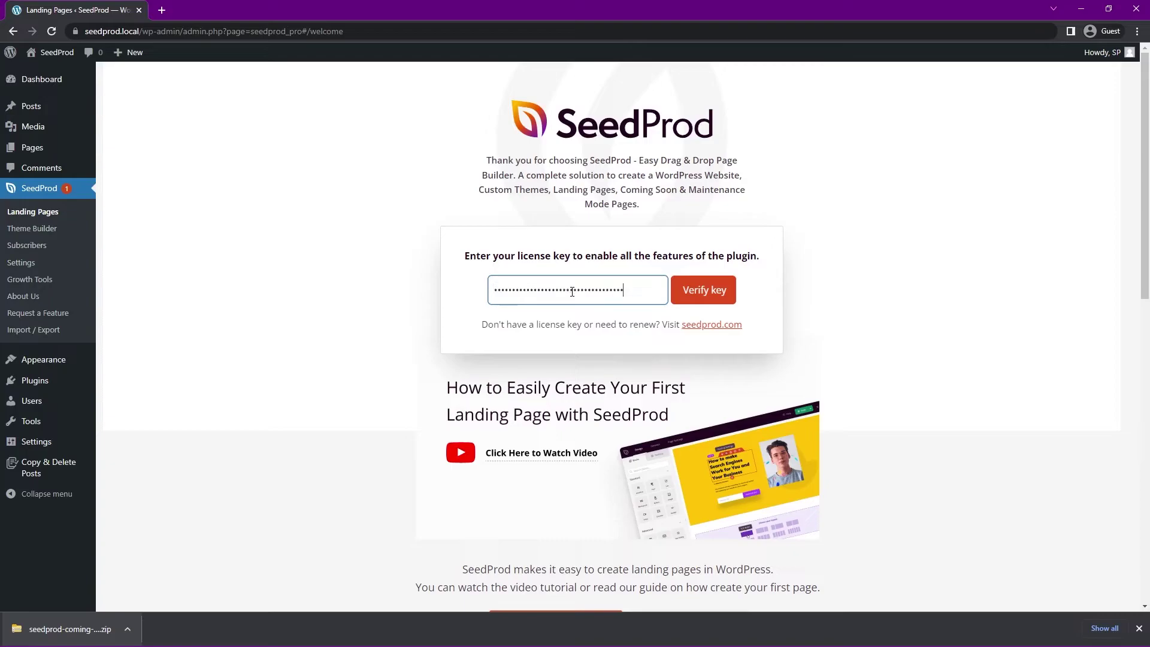
click(717, 291)
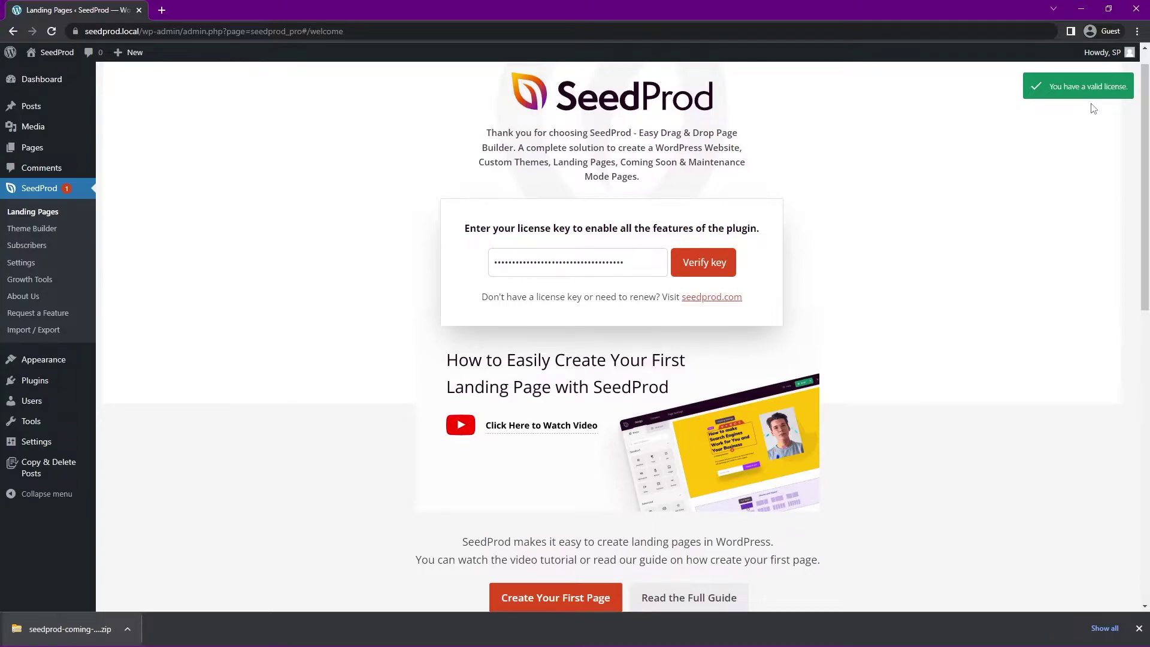
click(1138, 628)
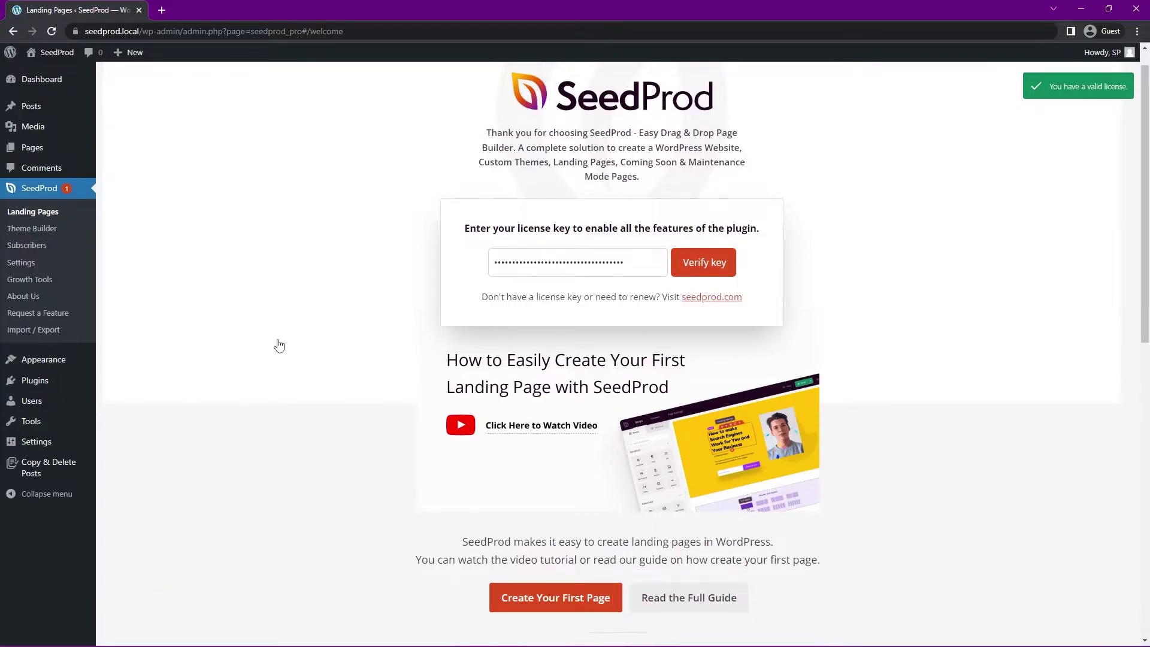
- Go to SeedProd's Theme Builder, browse the ready-made themes and import the Starter Theme
click(31, 230)
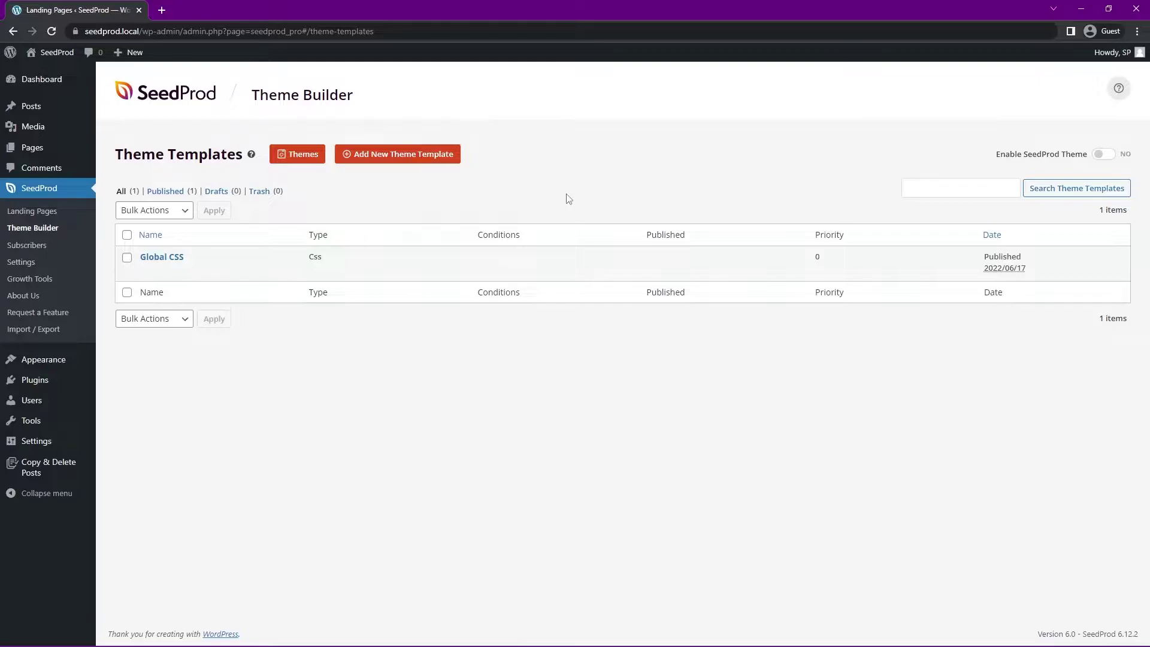
click(303, 154)
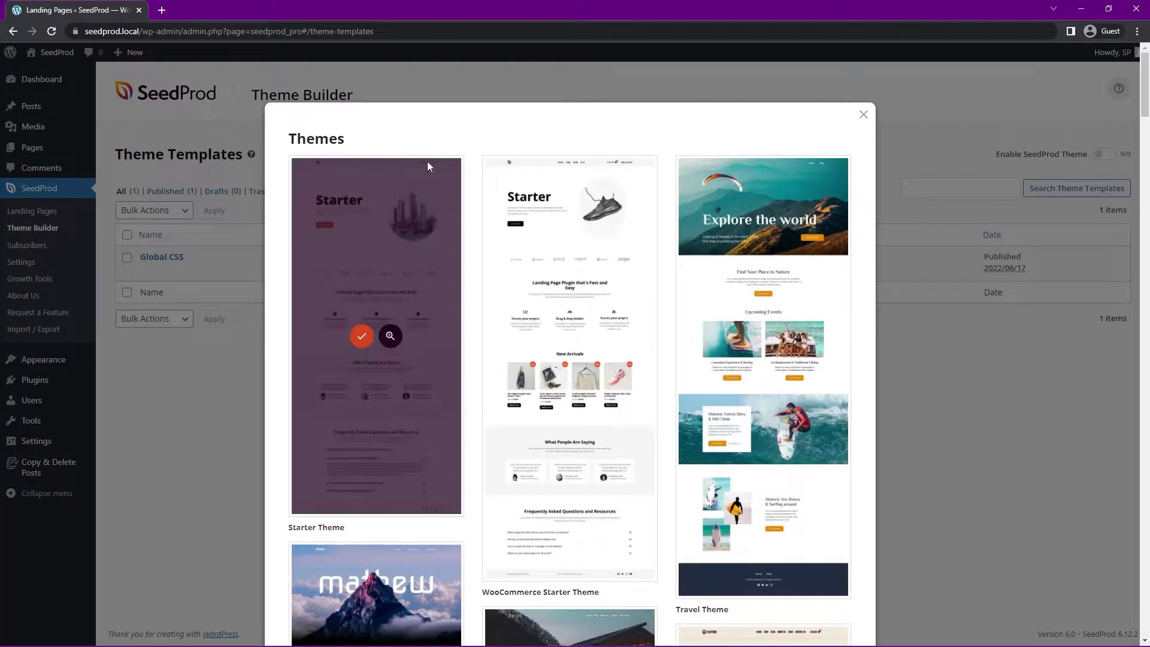
scroll(673, 205, down, 4)
scroll(614, 197, down, 10)
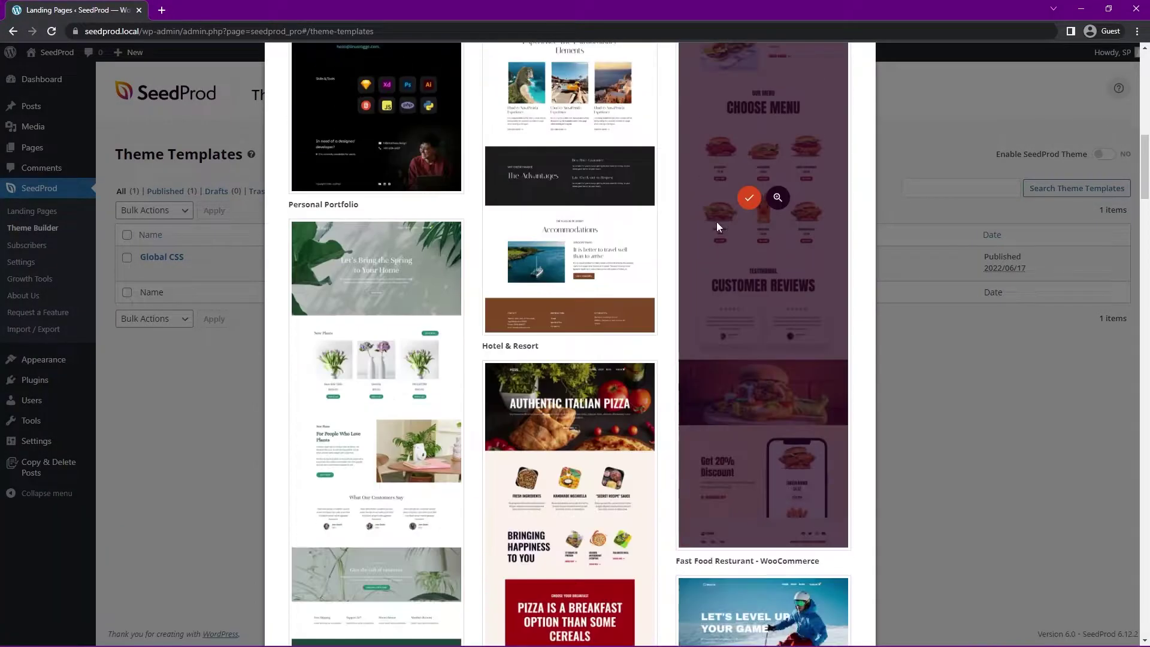
scroll(425, 177, down, 17)
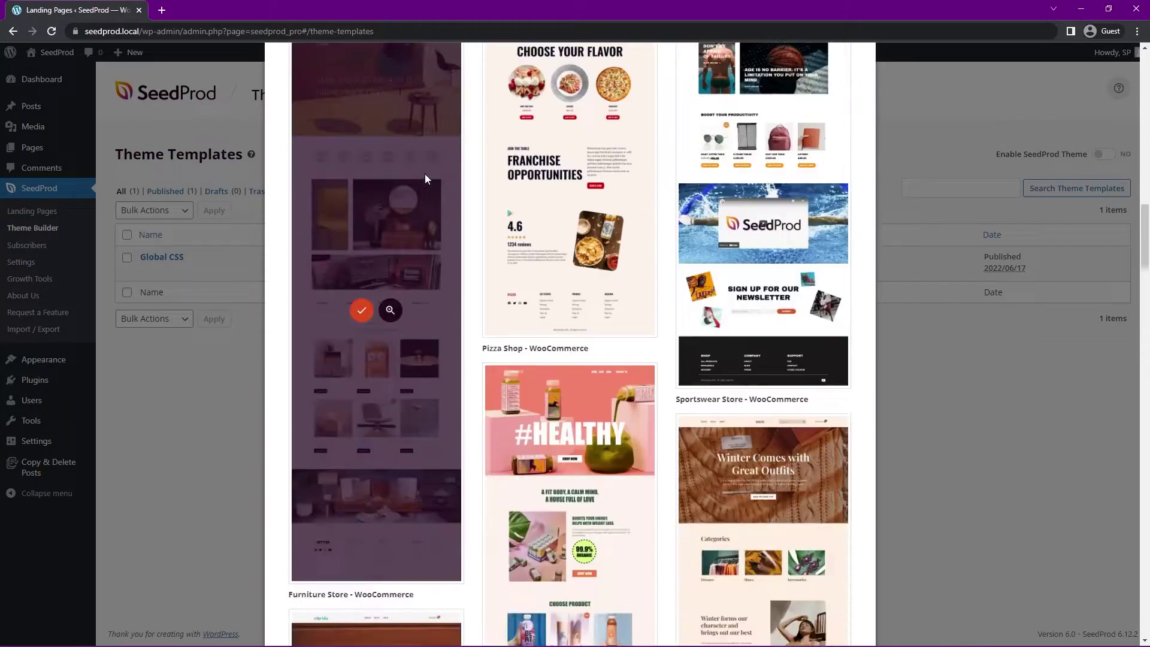
scroll(433, 180, down, 7)
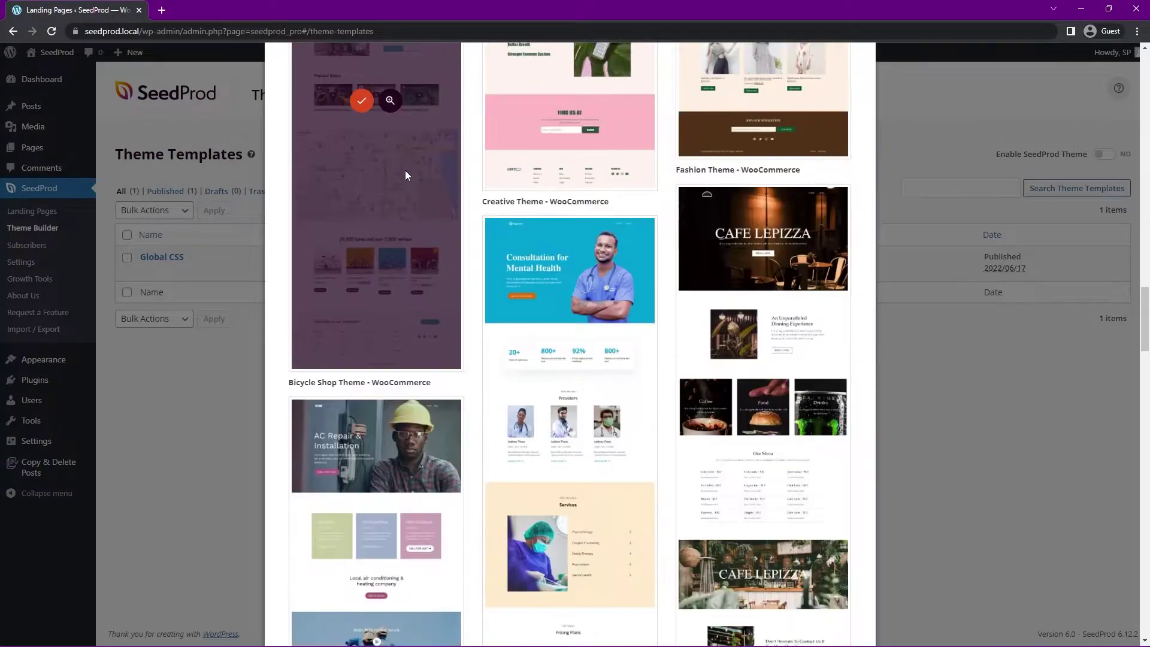
scroll(411, 184, up, 5)
scroll(392, 217, up, 20)
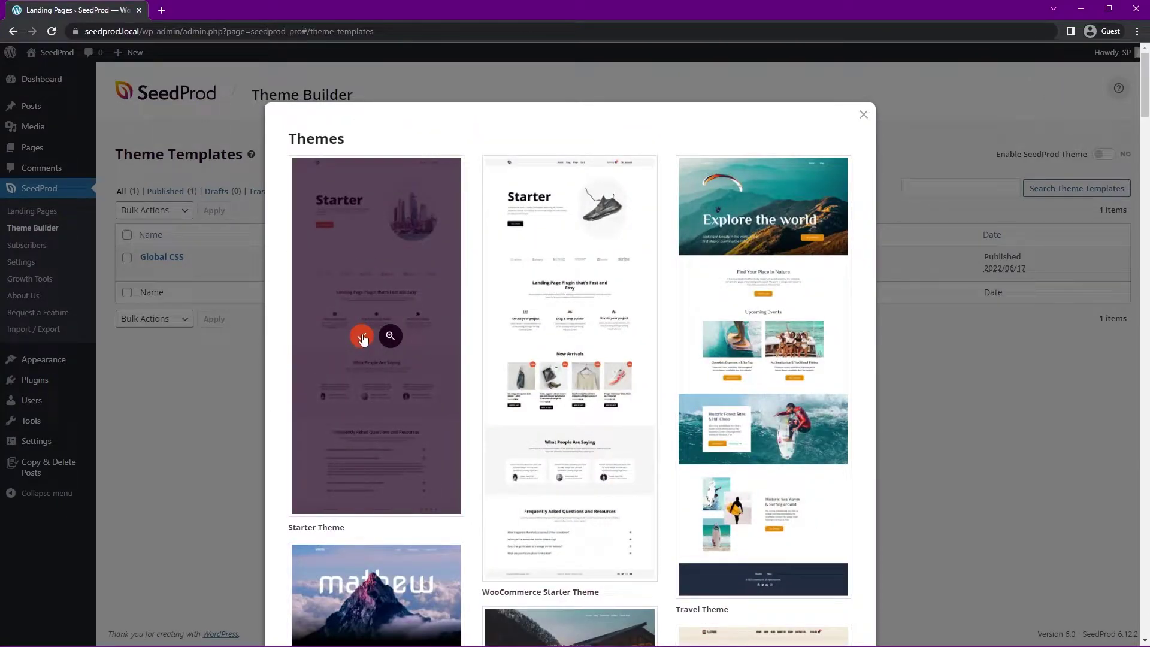
click(362, 337)
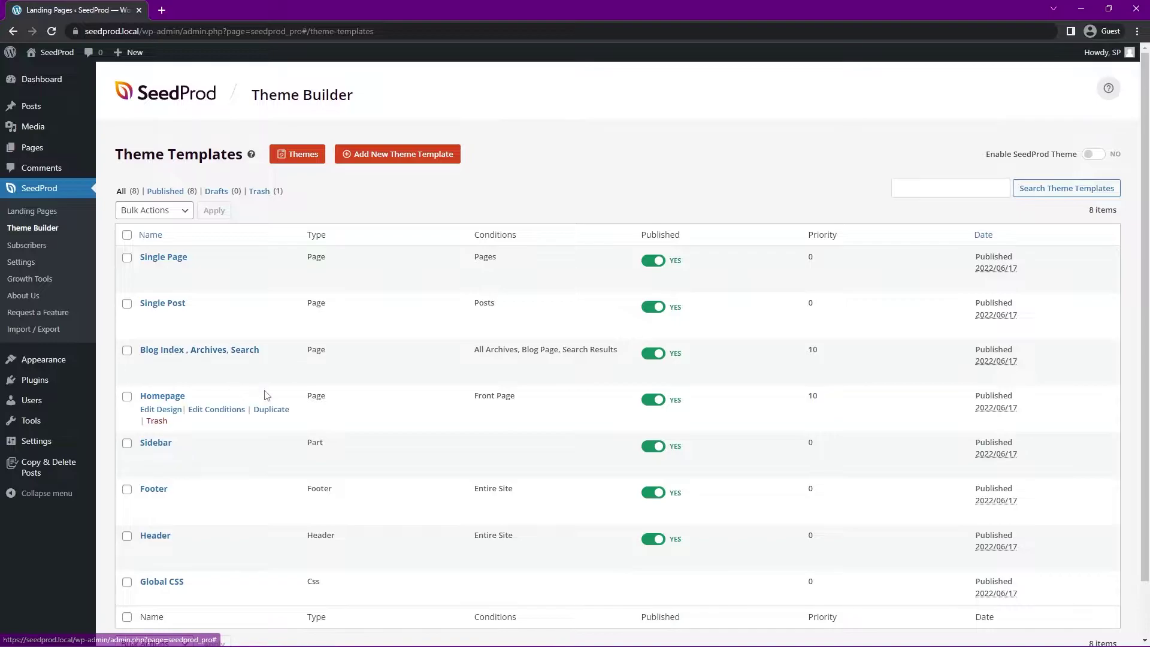
- In the Homepage template's design, insert a Video block directly below the "Starter" headline and open the block's settings
click(163, 409)
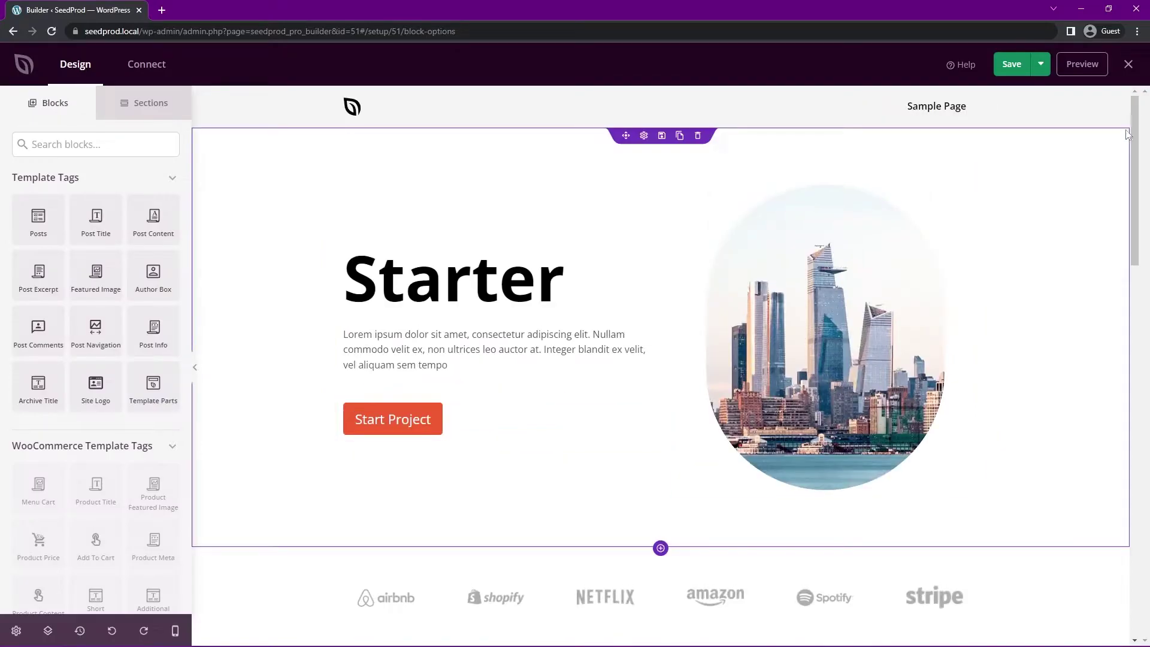
drag(1132, 134, 1088, 77)
scroll(82, 328, down, 10)
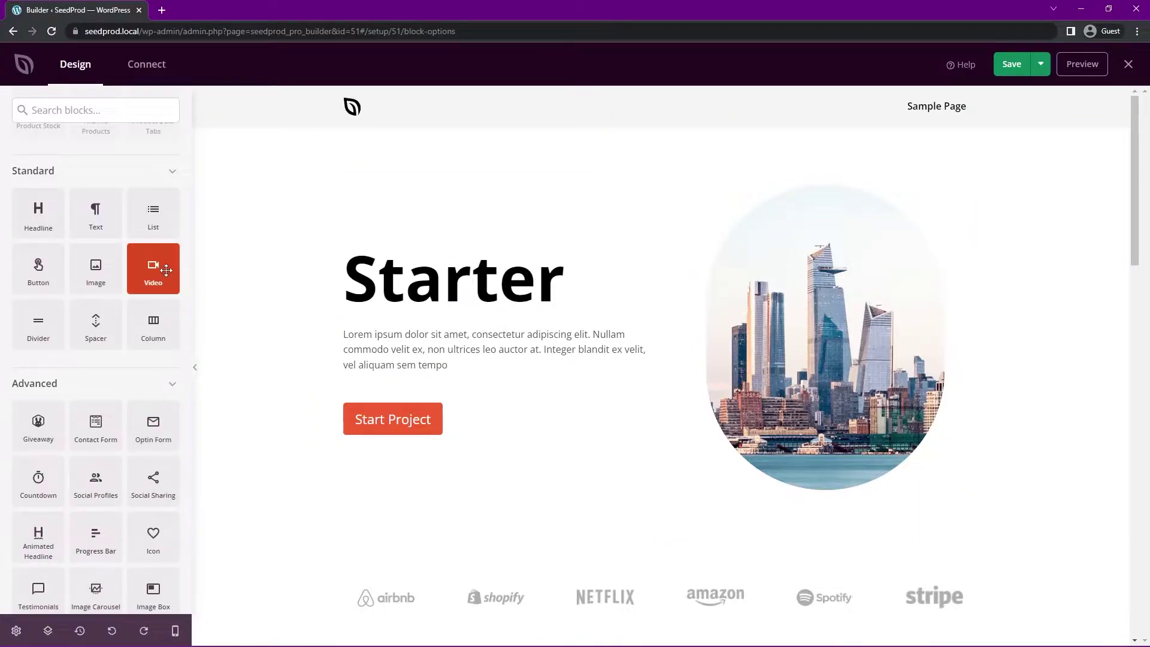
drag(144, 277, 437, 323)
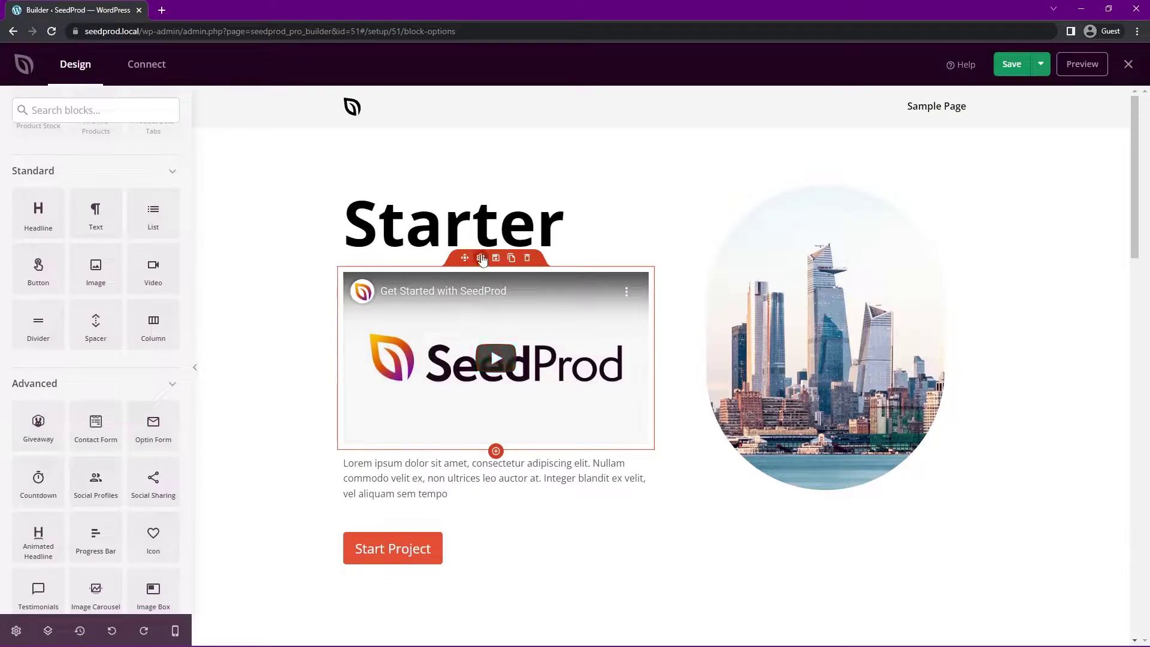
click(480, 258)
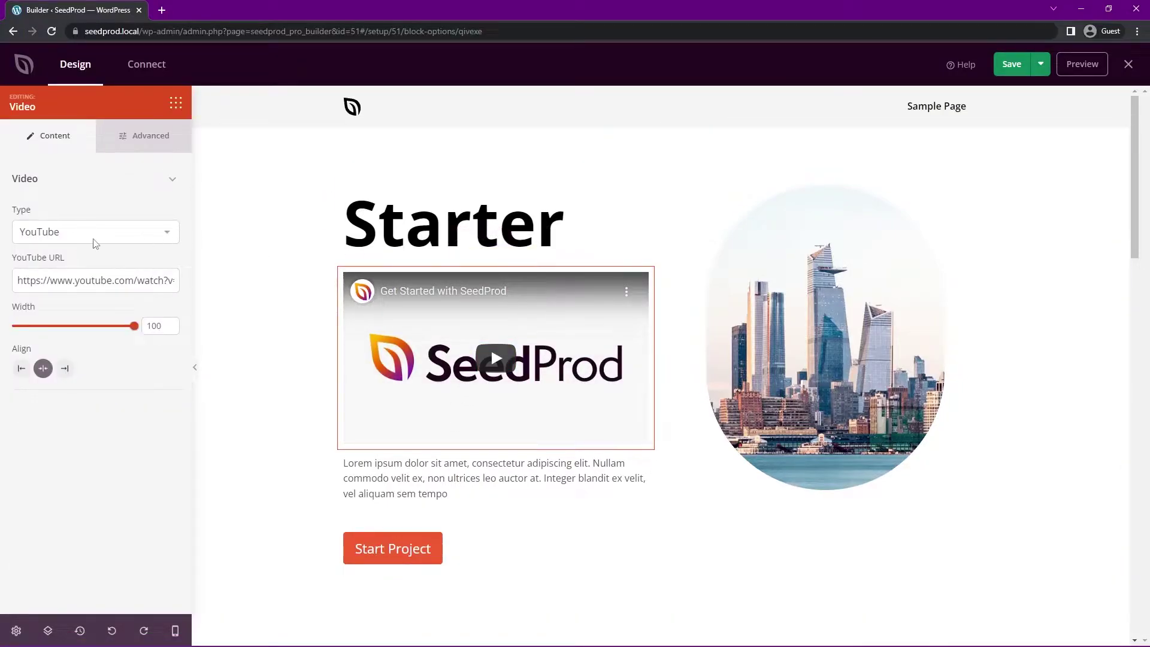
- Review the Video block's type options, width and advanced settings, keeping YouTube as the type
click(58, 236)
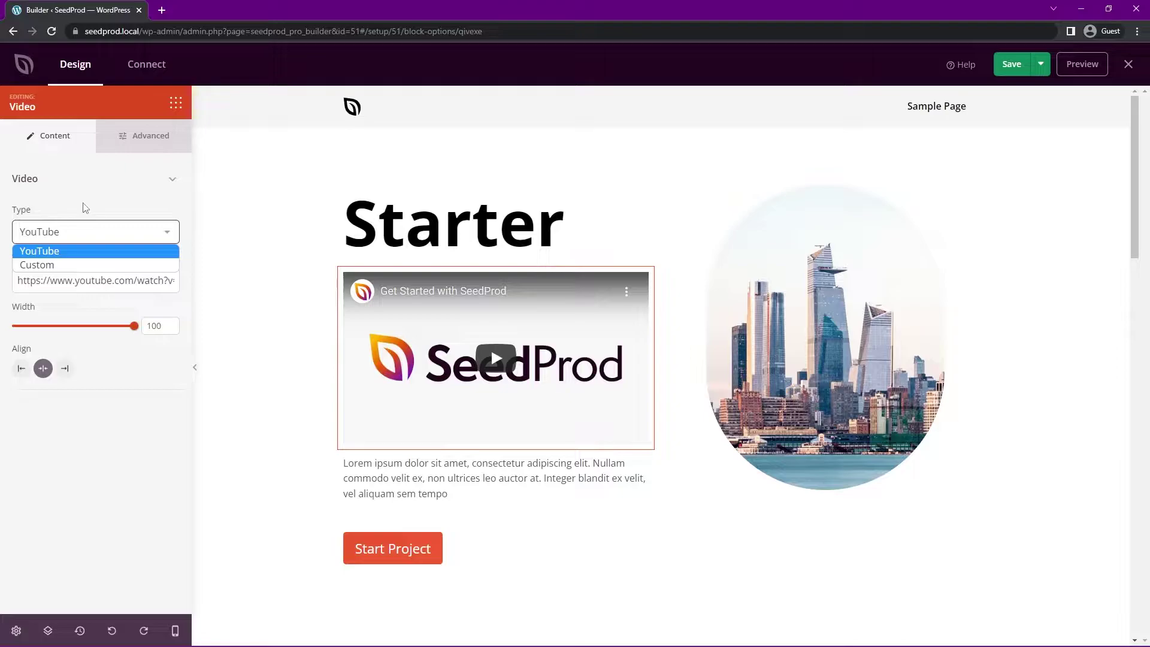
click(71, 251)
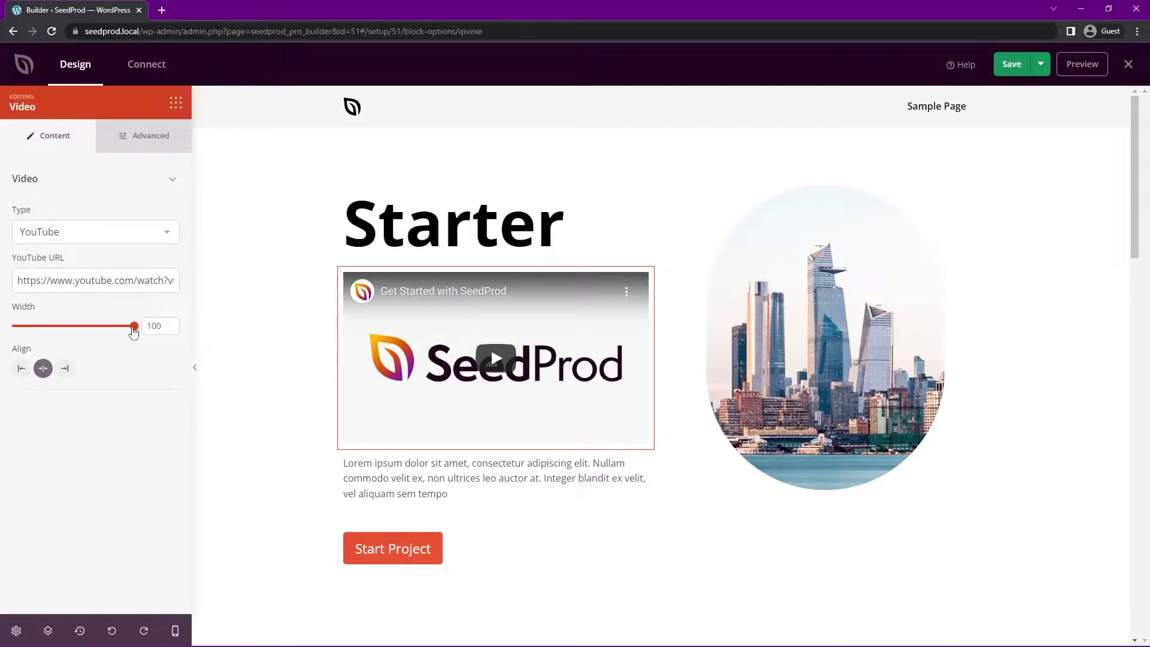
mouse_move(133, 331)
mouse_down()
mouse_move(45, 326)
mouse_move(133, 326)
mouse_up()
click(144, 145)
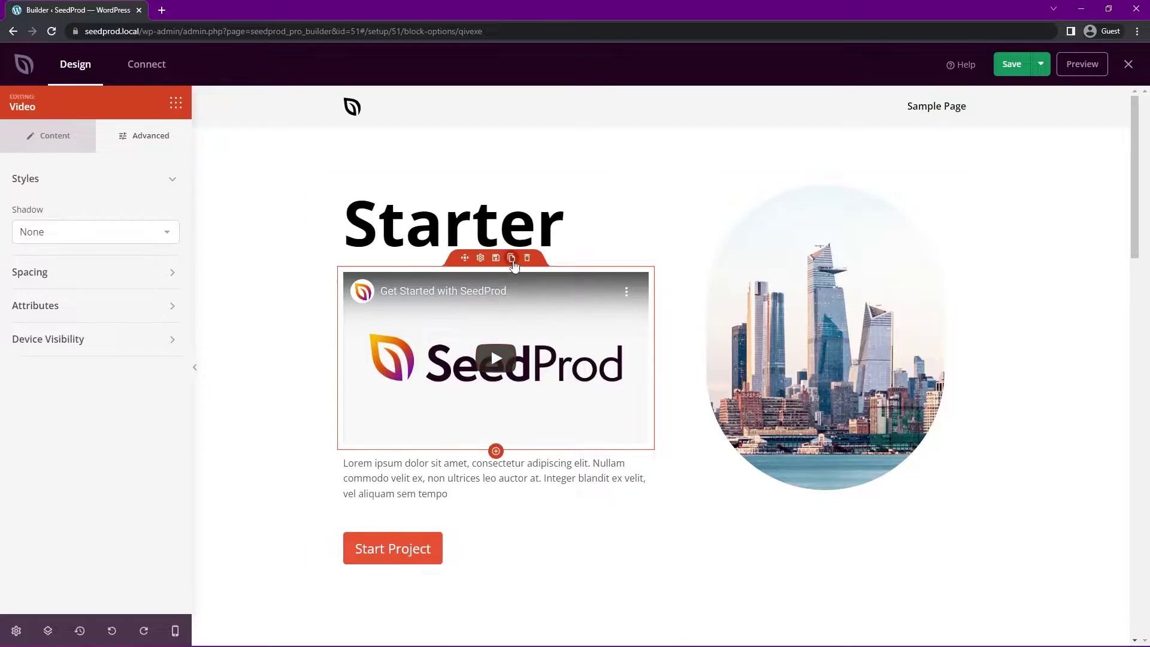
- Duplicate the Video block below the headline, then delete both the copy and the original
click(511, 256)
scroll(515, 389, up, 2)
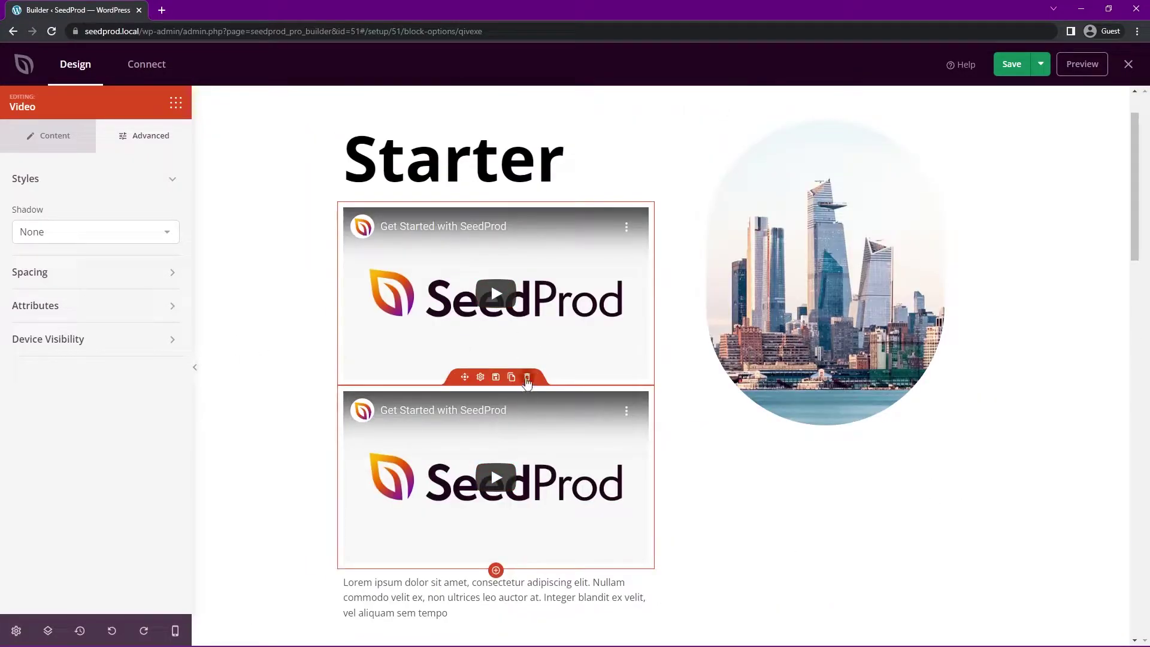
click(527, 377)
click(533, 358)
click(528, 197)
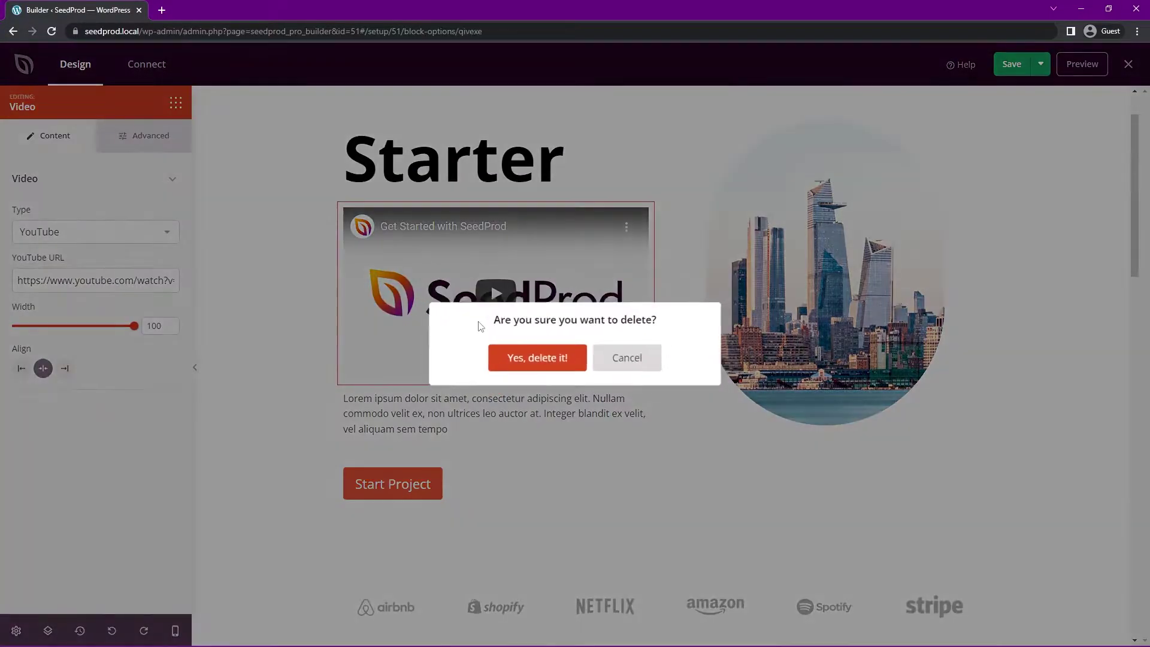
click(537, 358)
- Change the "Starter" headline text to "SeedProd Is Awesome!" and set its font size to 45
click(480, 243)
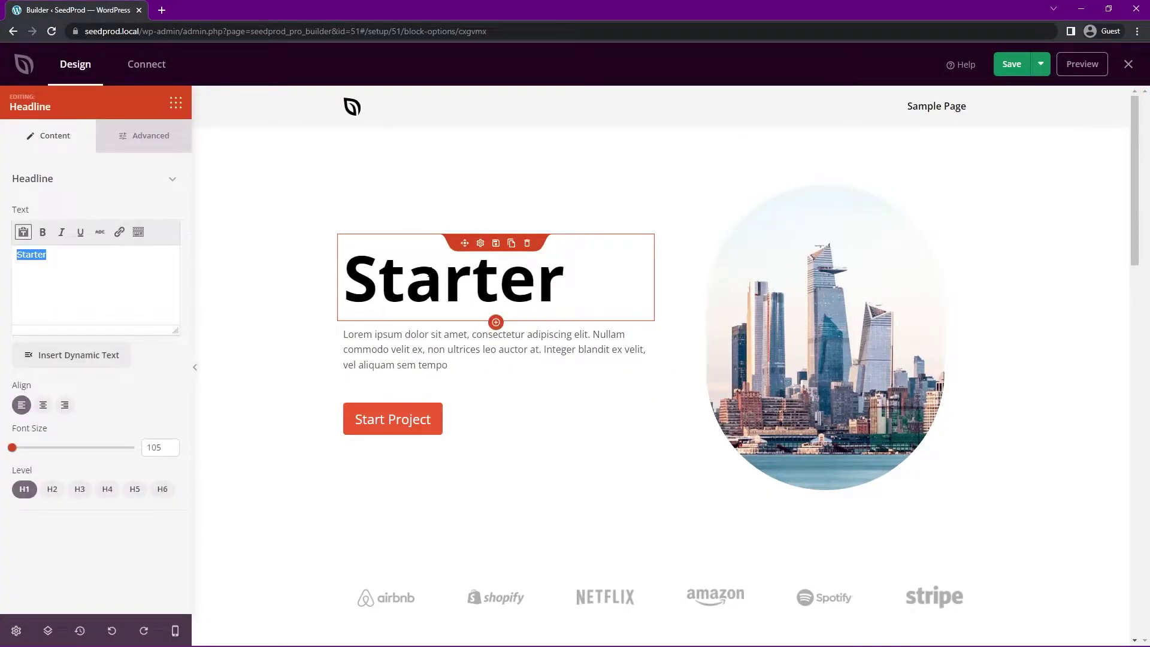
text(SeedProd Is Awesome!)
drag(15, 450, 127, 450)
mouse_move(76, 449)
mouse_down()
mouse_move(61, 448)
mouse_move(81, 448)
mouse_up()
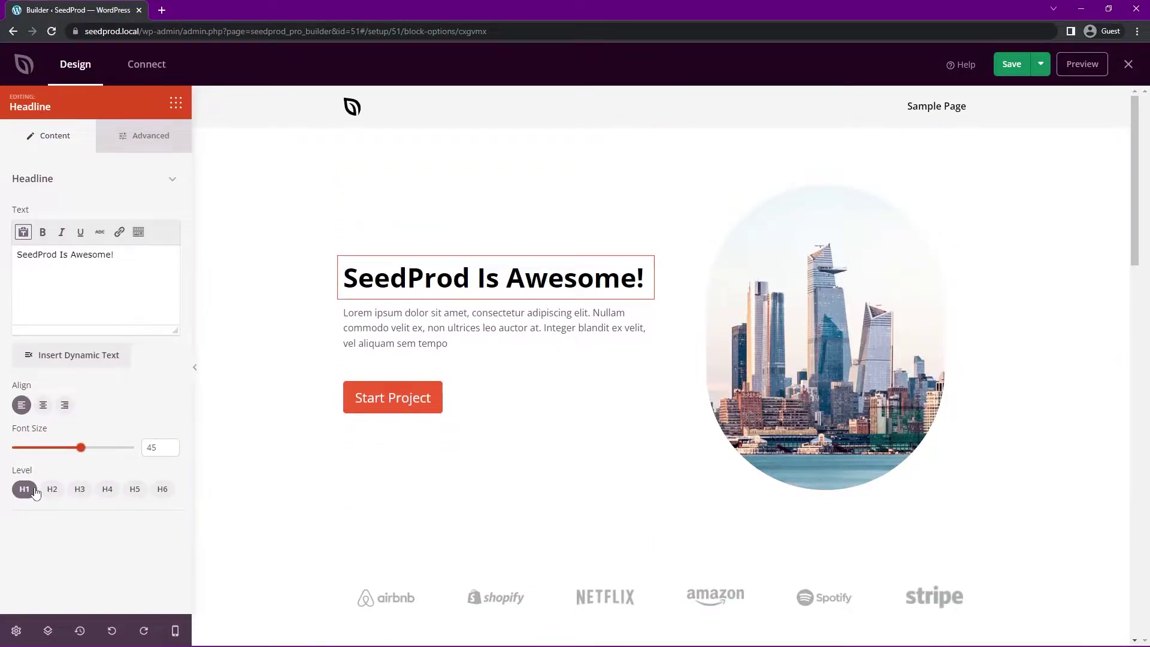
click(144, 143)
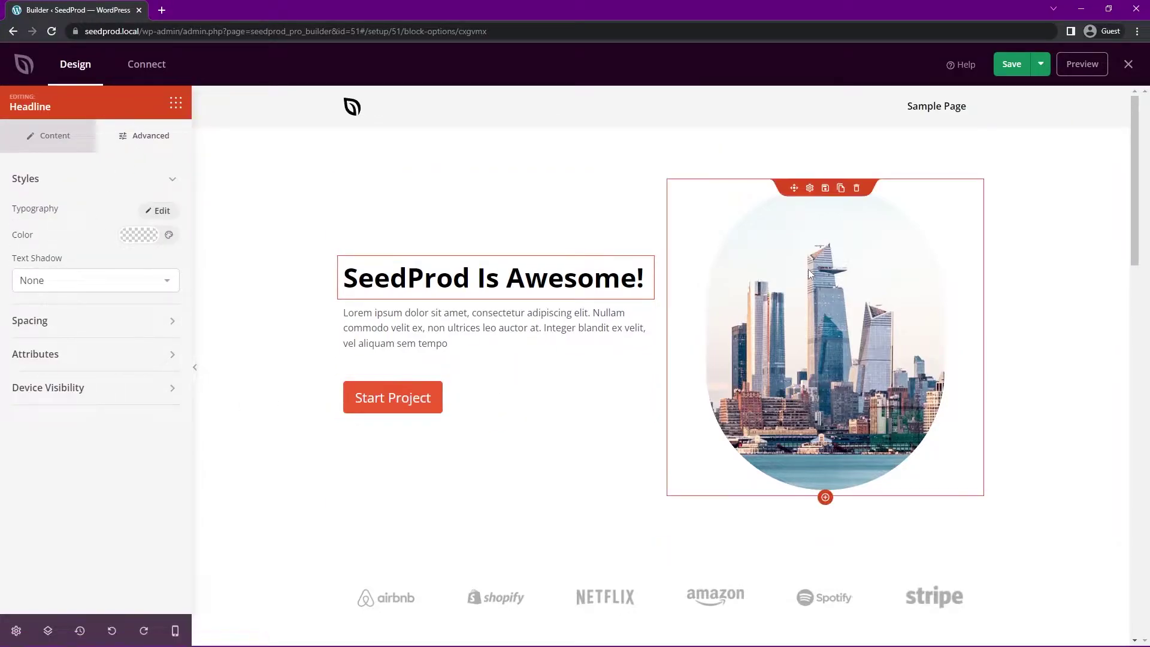
- Review the city skyline image's content settings, style templates and advanced options
click(845, 291)
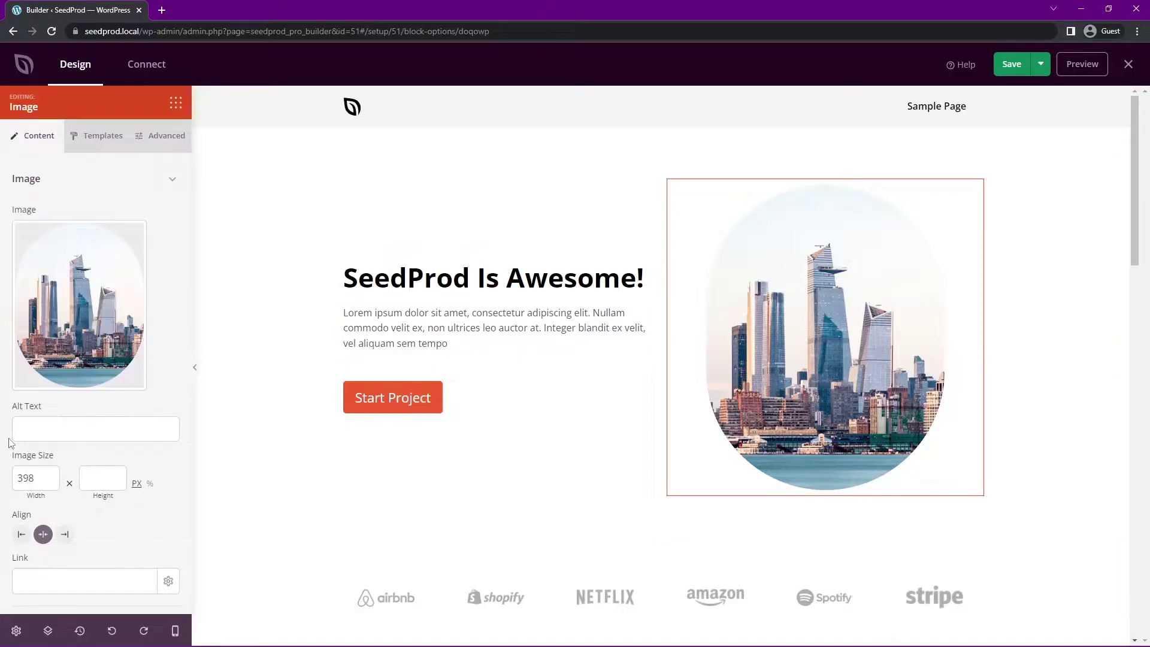
mouse_move(87, 387)
click(99, 136)
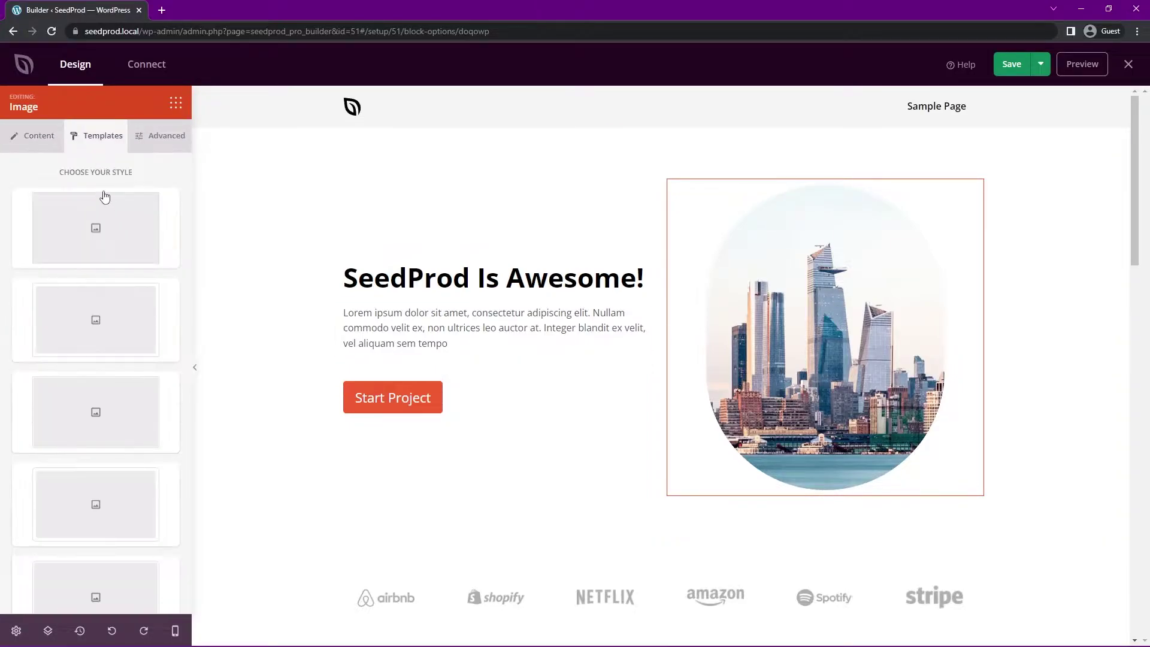
scroll(87, 458, down, 2)
scroll(87, 359, up, 2)
click(150, 151)
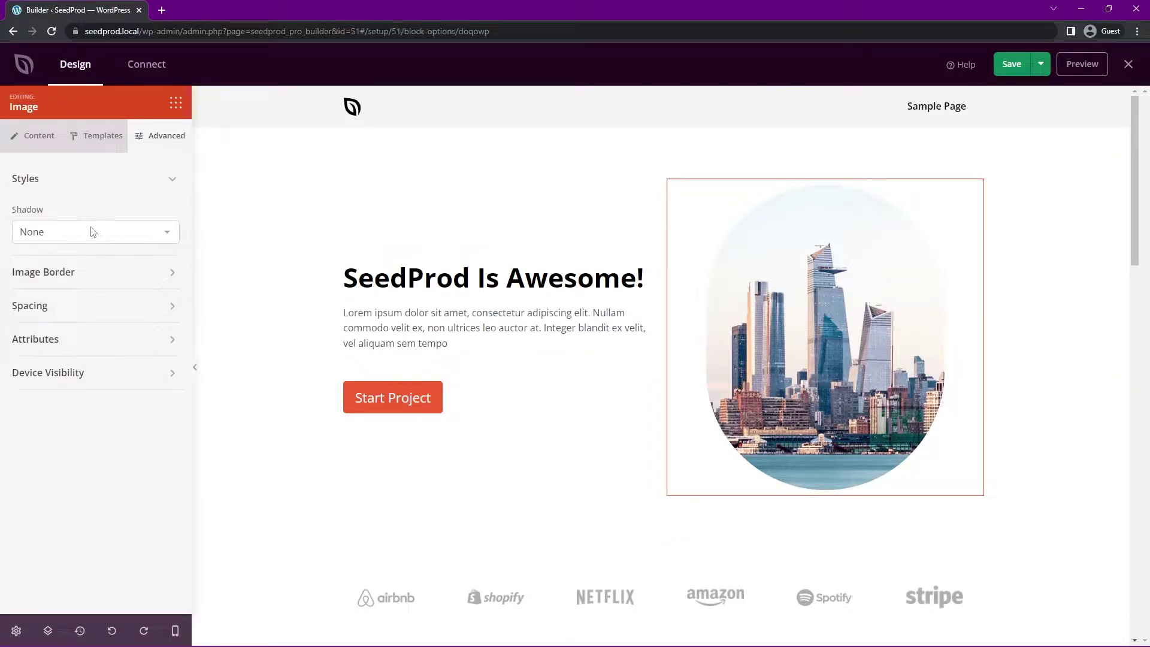
click(50, 140)
- Save the Homepage template and close the builder to return to the theme template list
mouse_move(1133, 190)
mouse_down()
mouse_move(1128, 576)
mouse_move(1131, 203)
mouse_up()
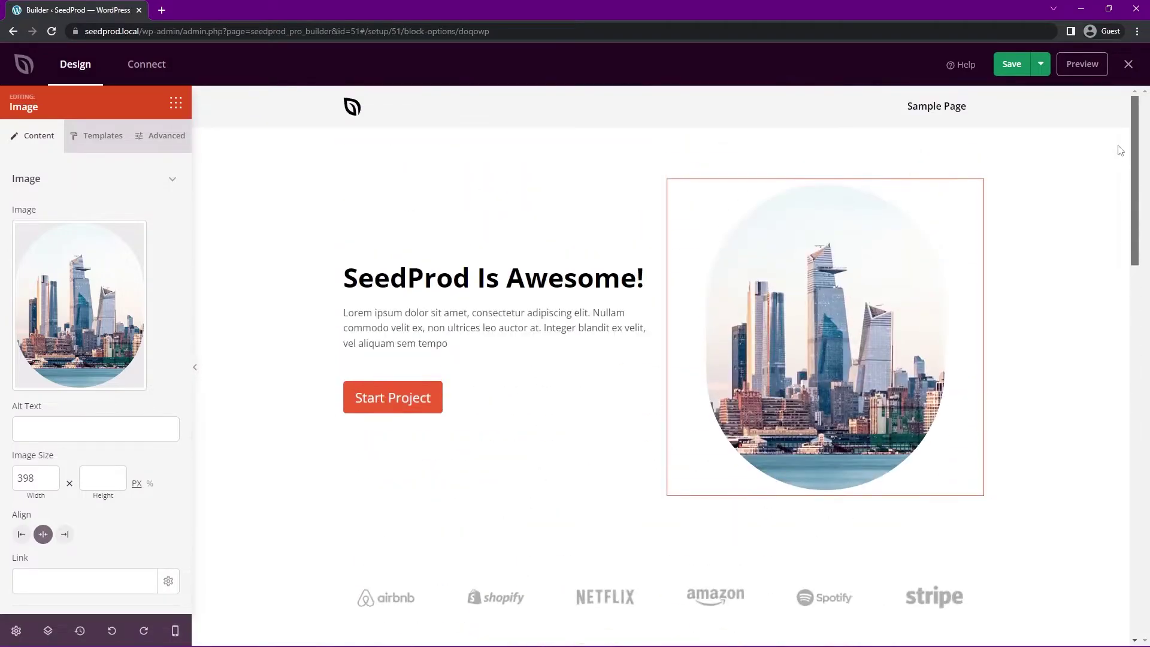
click(1009, 72)
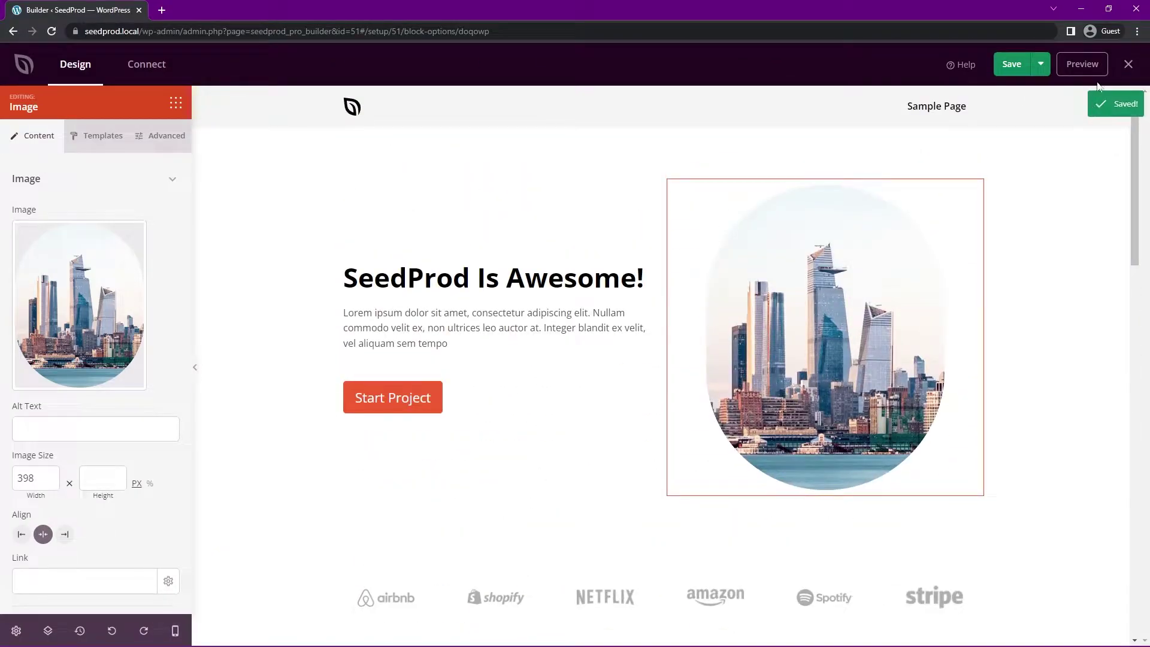
click(1127, 65)
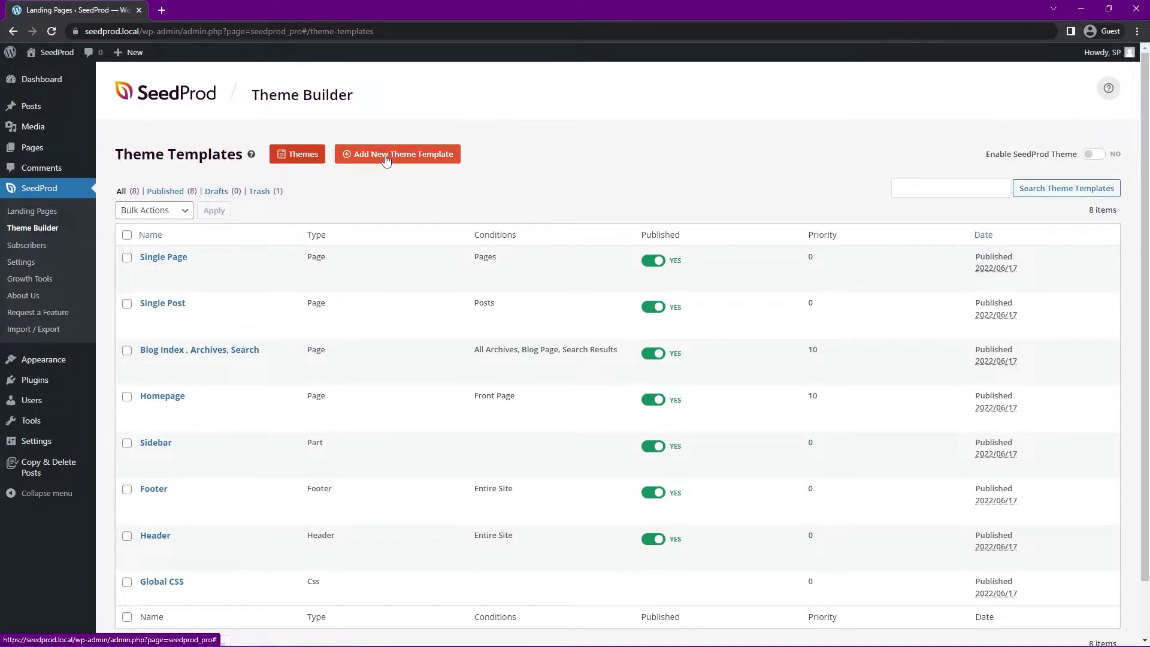
click(386, 155)
click(433, 326)
text(Blog)
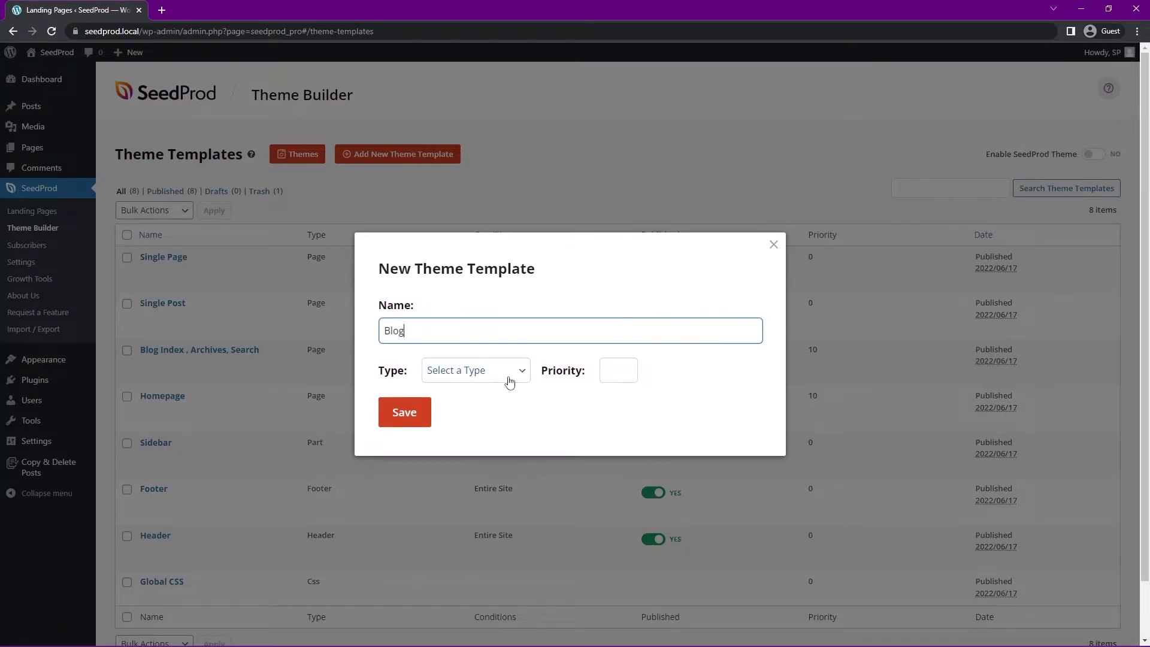
click(509, 379)
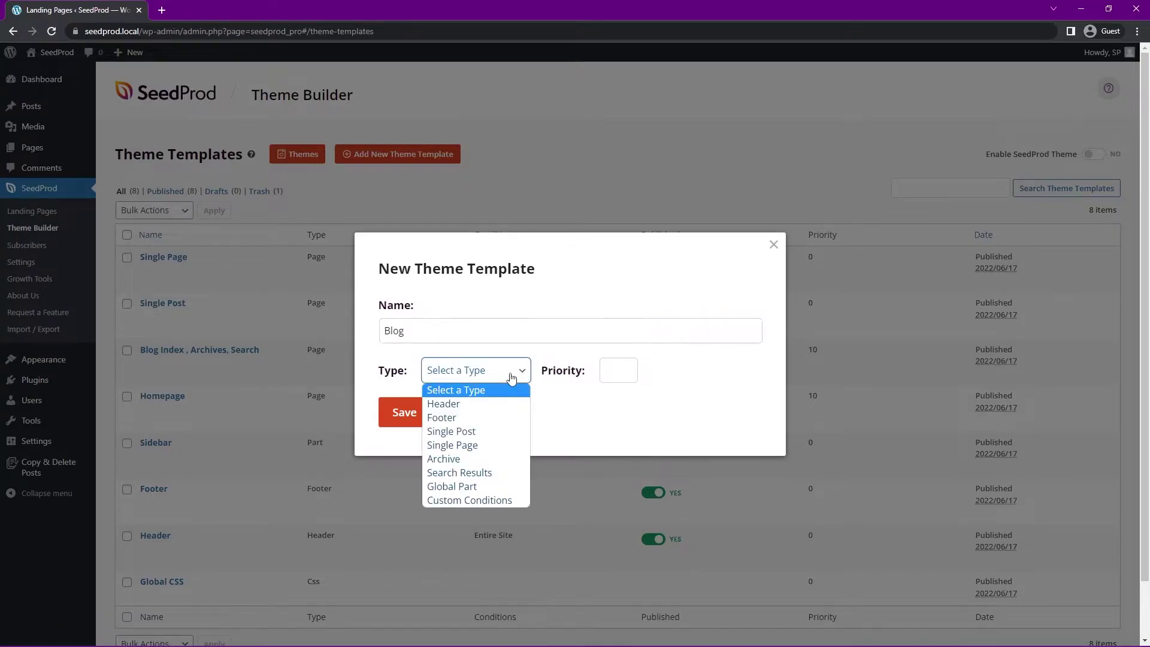
click(500, 466)
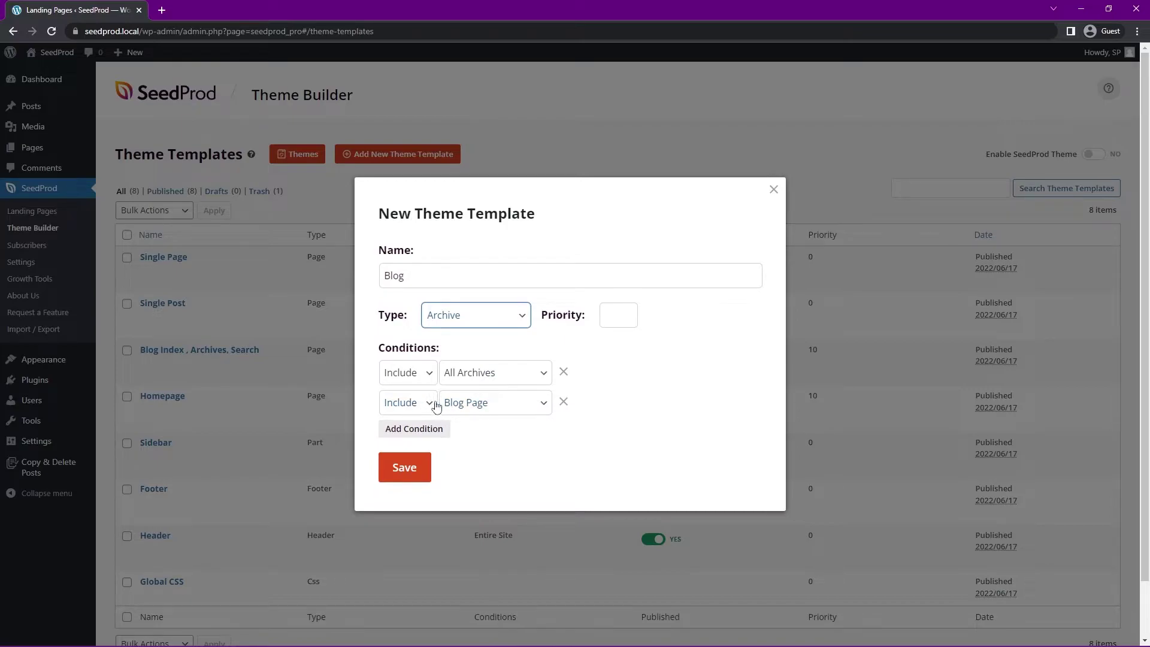
click(773, 189)
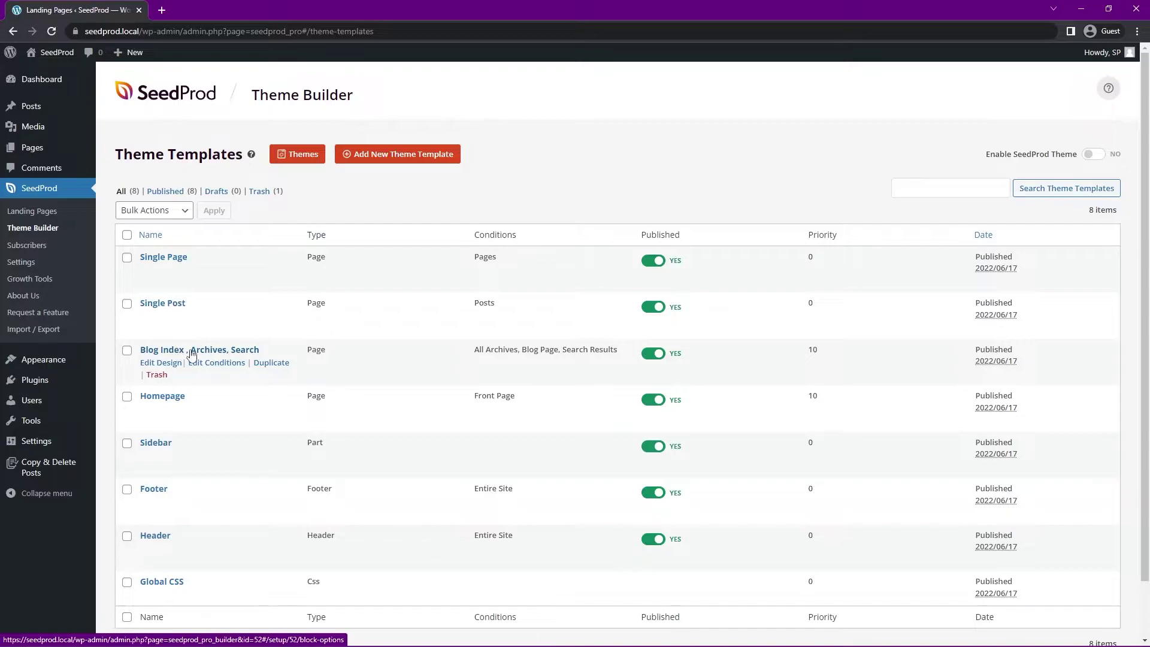
- Open the design of the "Blog Index, Archives, Search" template for editing
click(161, 364)
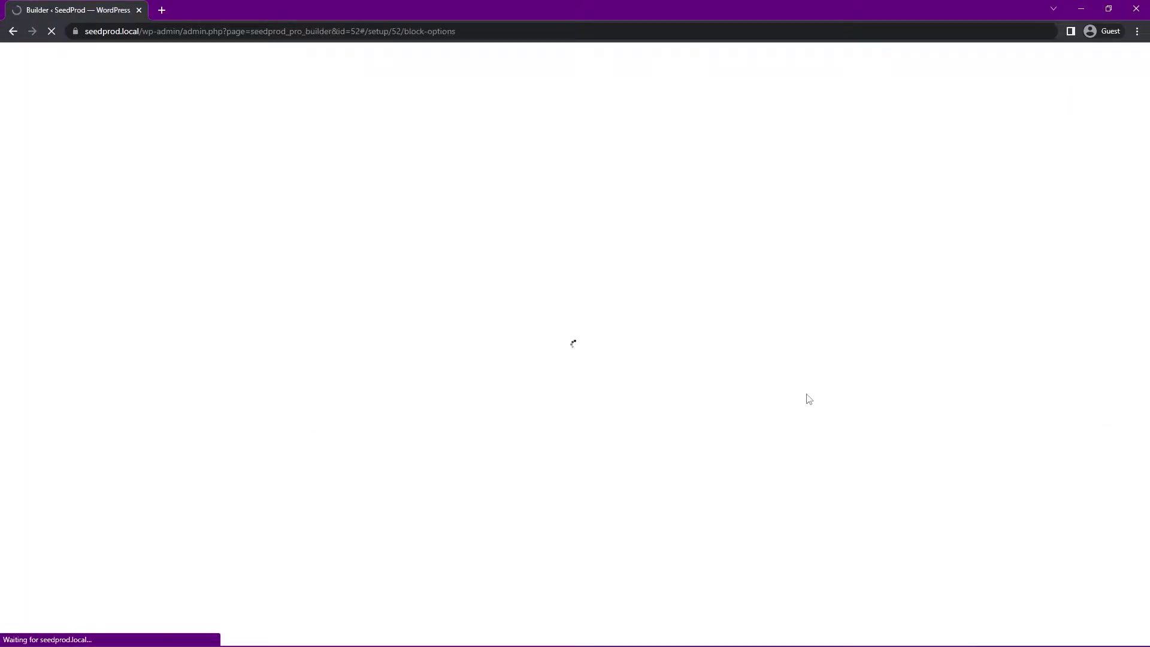
drag(1134, 131, 1060, 98)
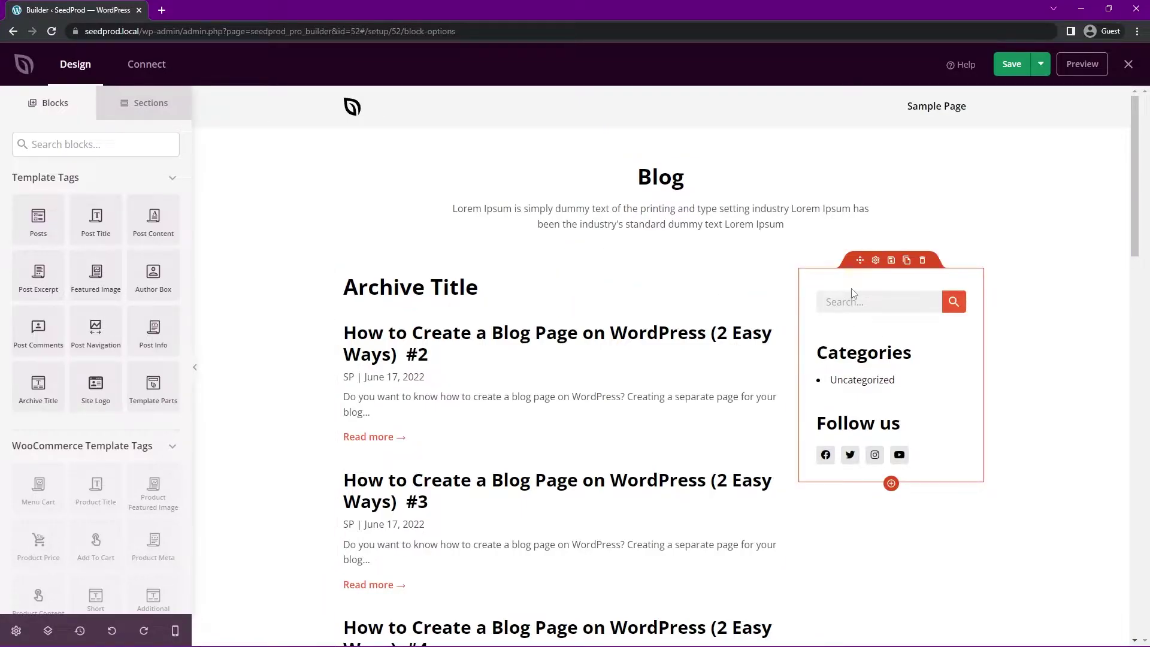
- Try a Video block above the search field in the blog page's sidebar, then delete it
scroll(101, 345, down, 10)
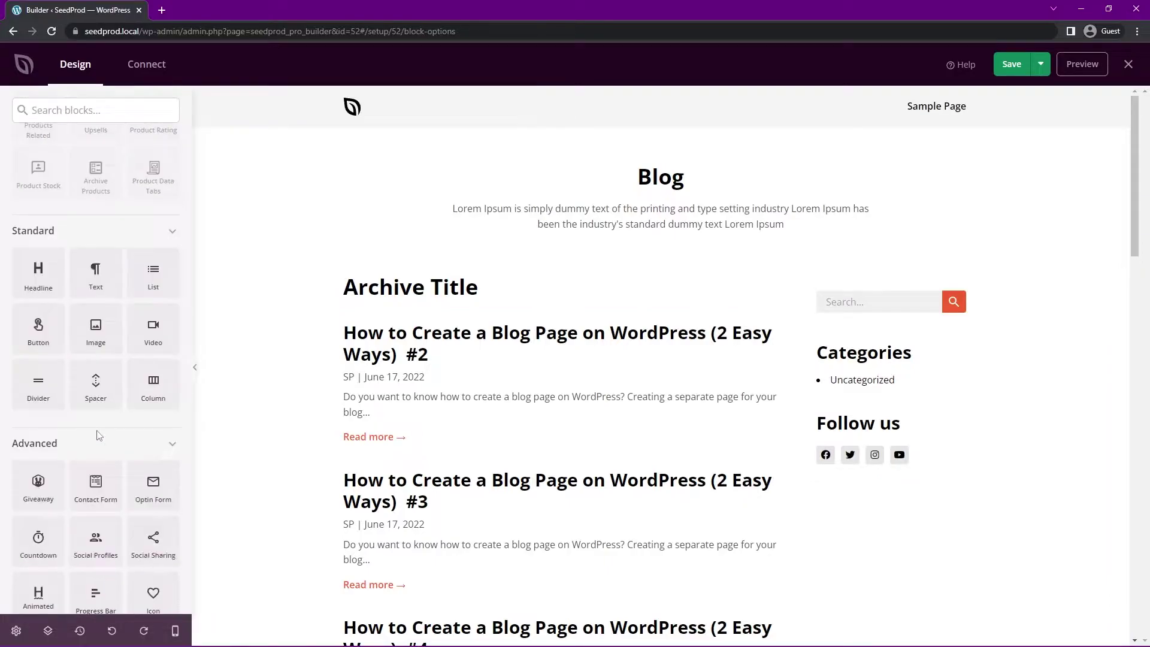
drag(145, 338, 885, 282)
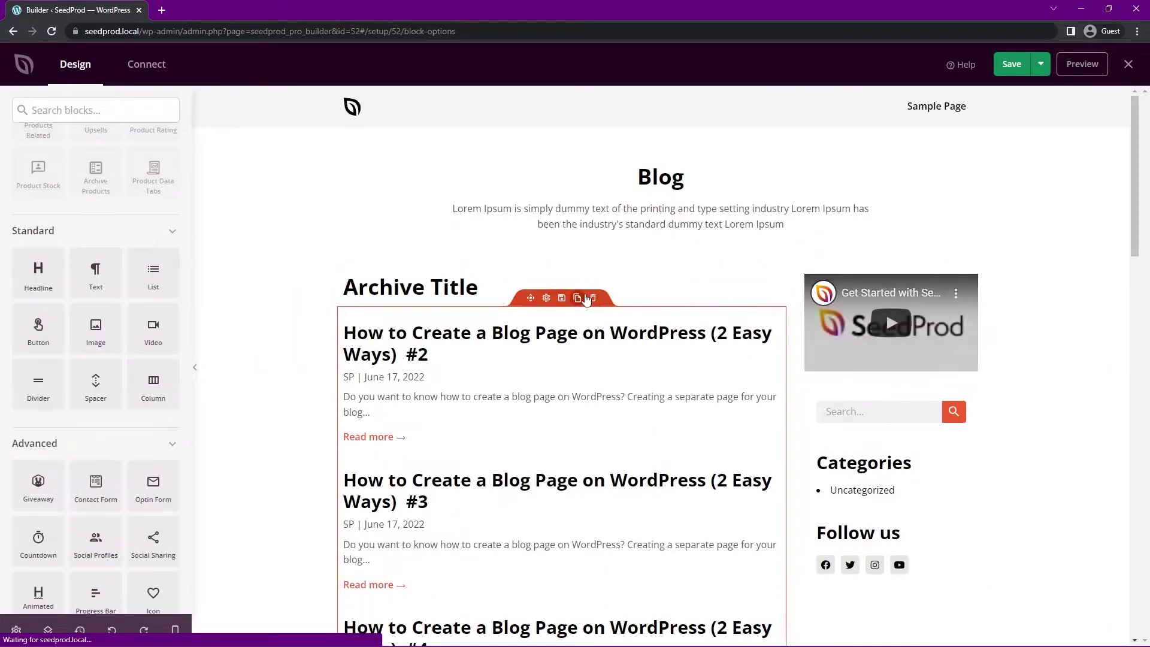
click(922, 260)
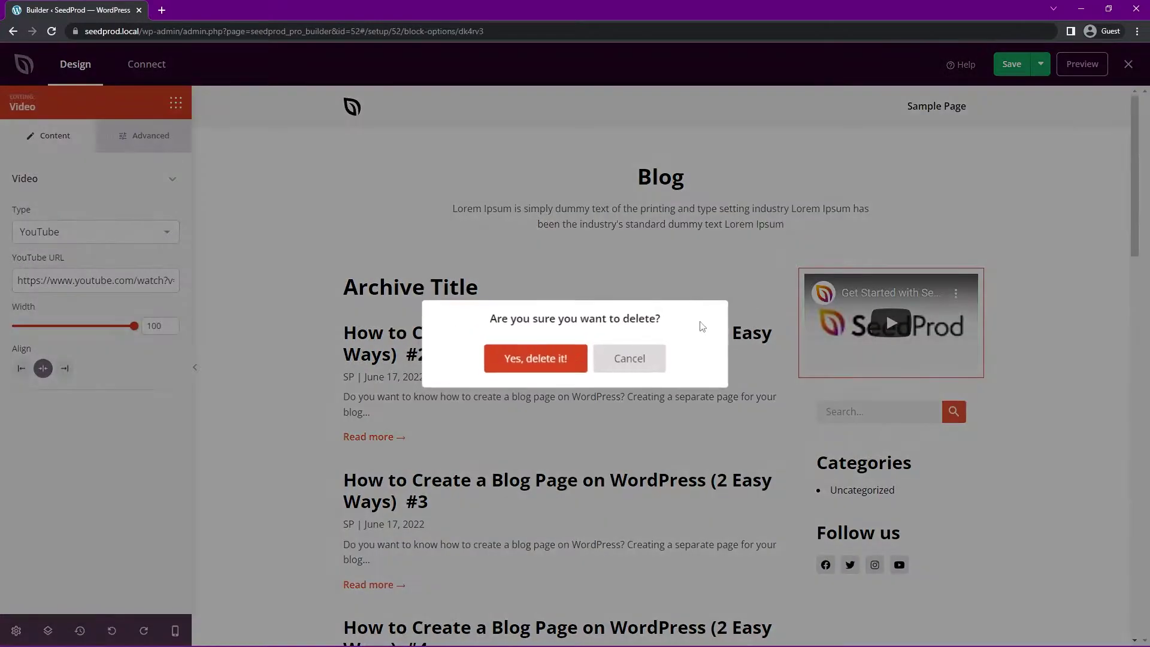
click(536, 358)
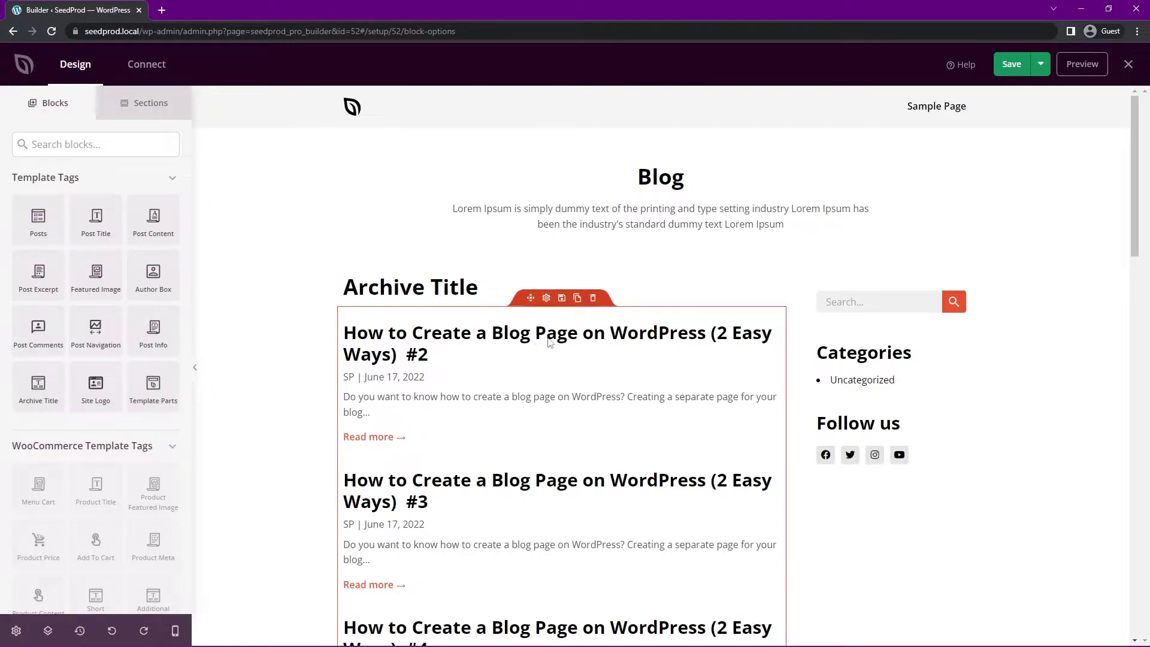
- Delete the Archive Title block above the posts and change the "Blog" headline text to "Articles"
click(593, 260)
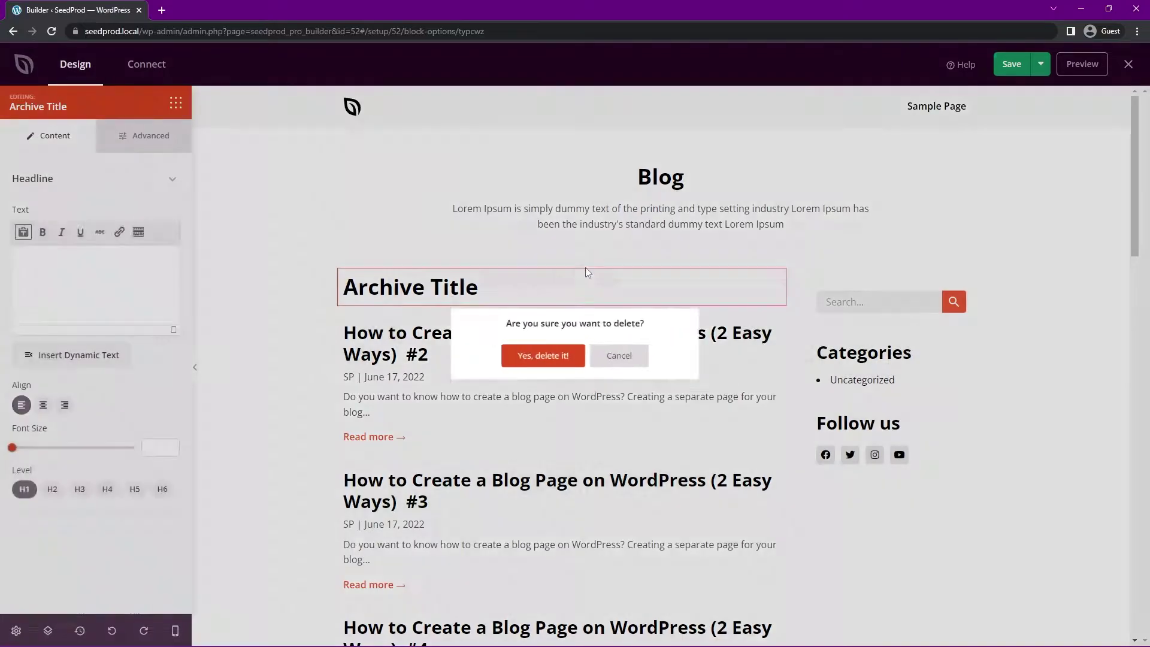
click(539, 357)
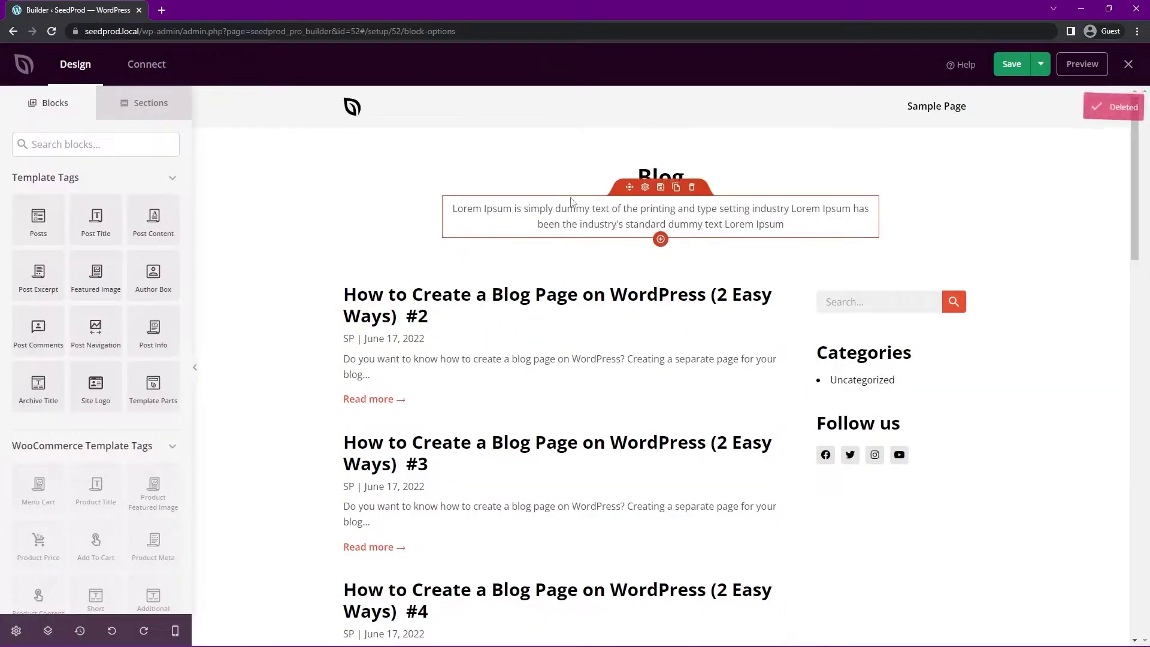
click(657, 175)
drag(36, 253, 3, 249)
text(Art)
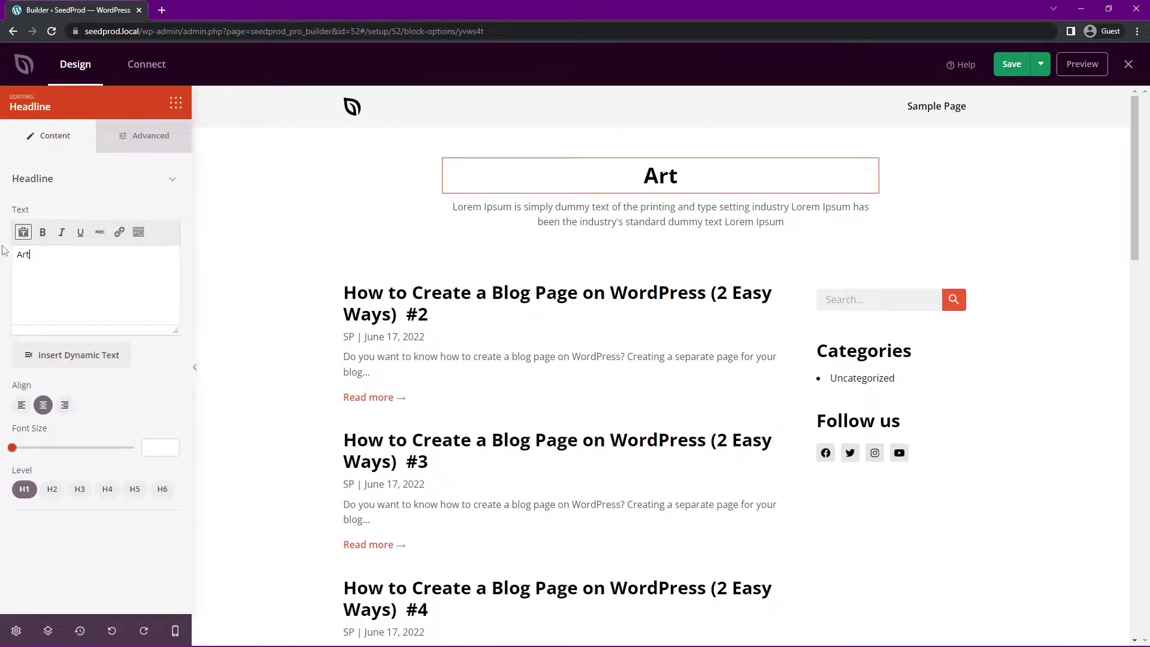
text(icles)
- Look over the intro text block's settings and the Posts block's query type options
click(642, 208)
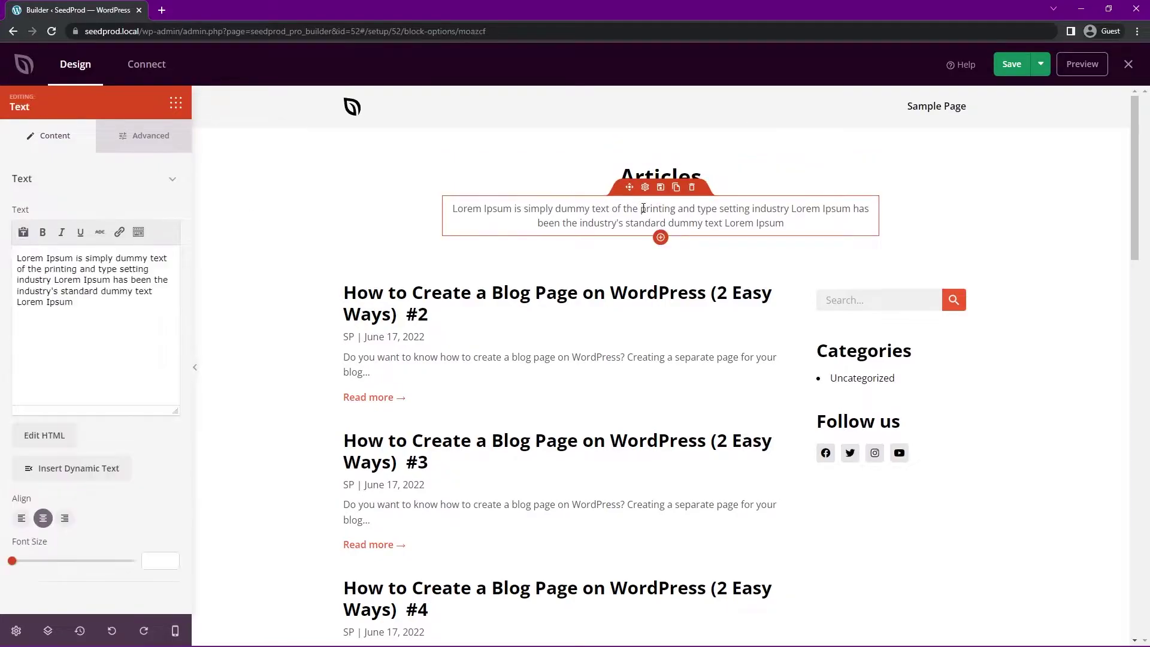
drag(130, 327, 17, 256)
click(419, 344)
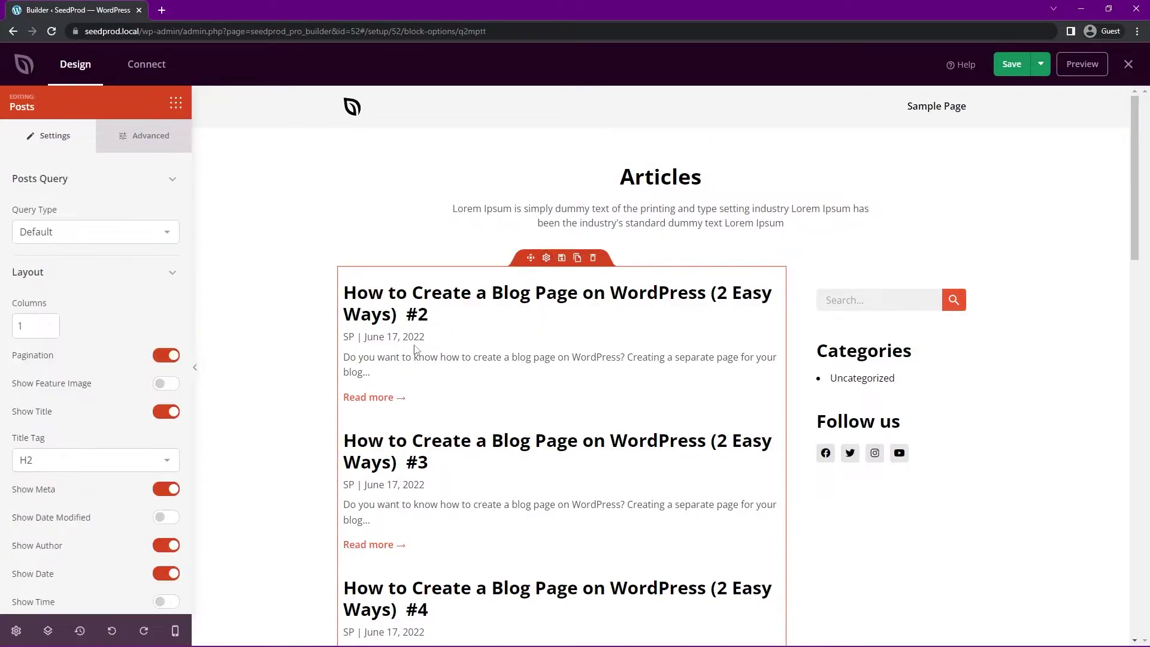
click(94, 233)
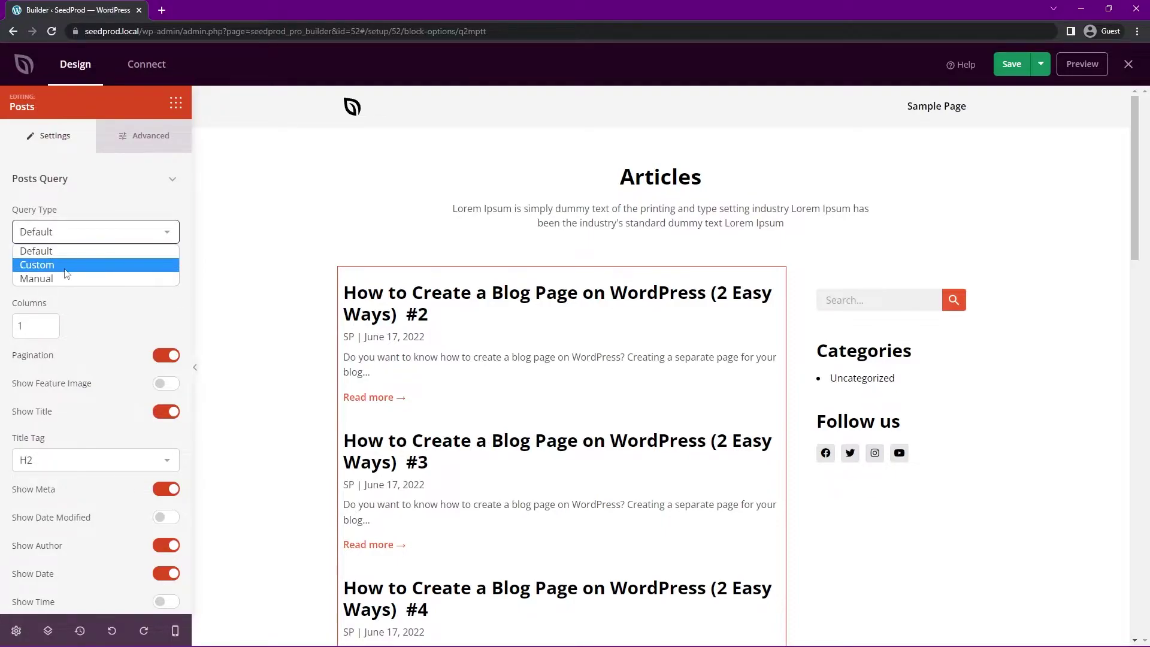
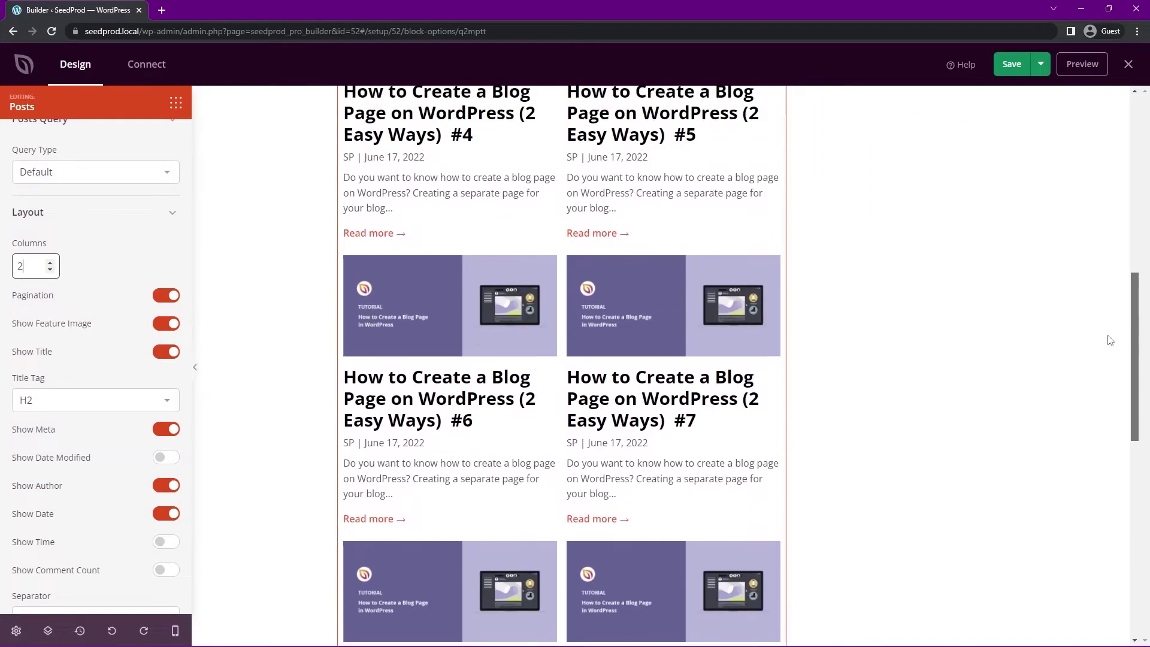
- Try a 3-column layout in the Posts block, then set the columns to 1 and check the page down to the footer
click(49, 263)
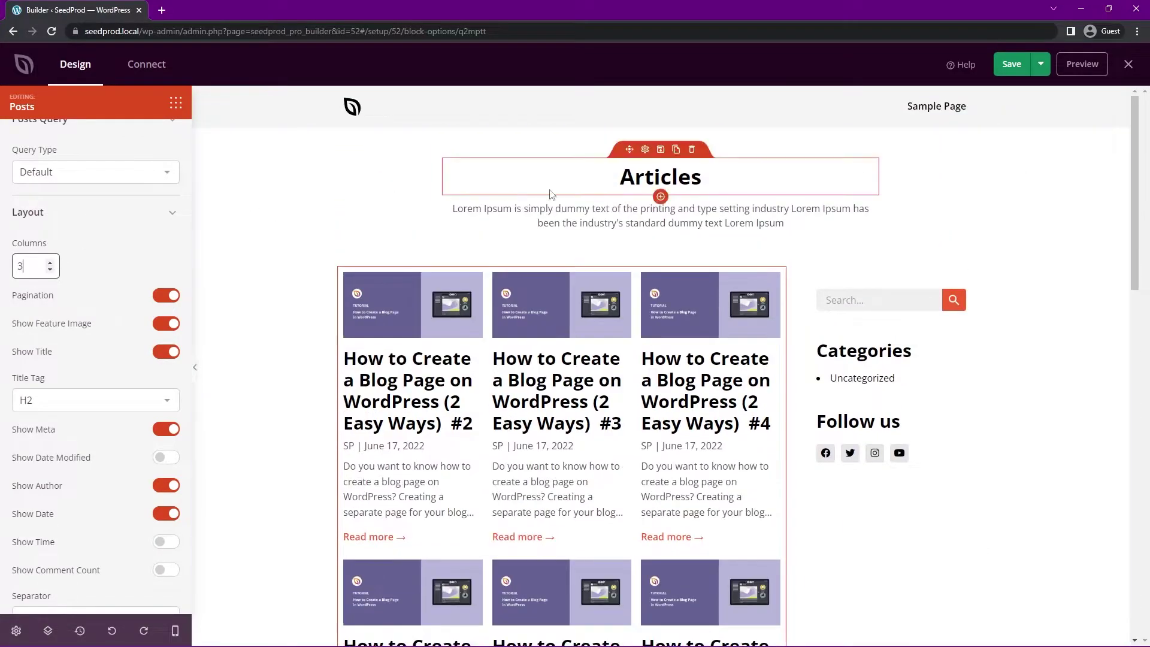
key(Down)
key(Down)
scroll(830, 326, down, 4)
scroll(829, 326, up, 4)
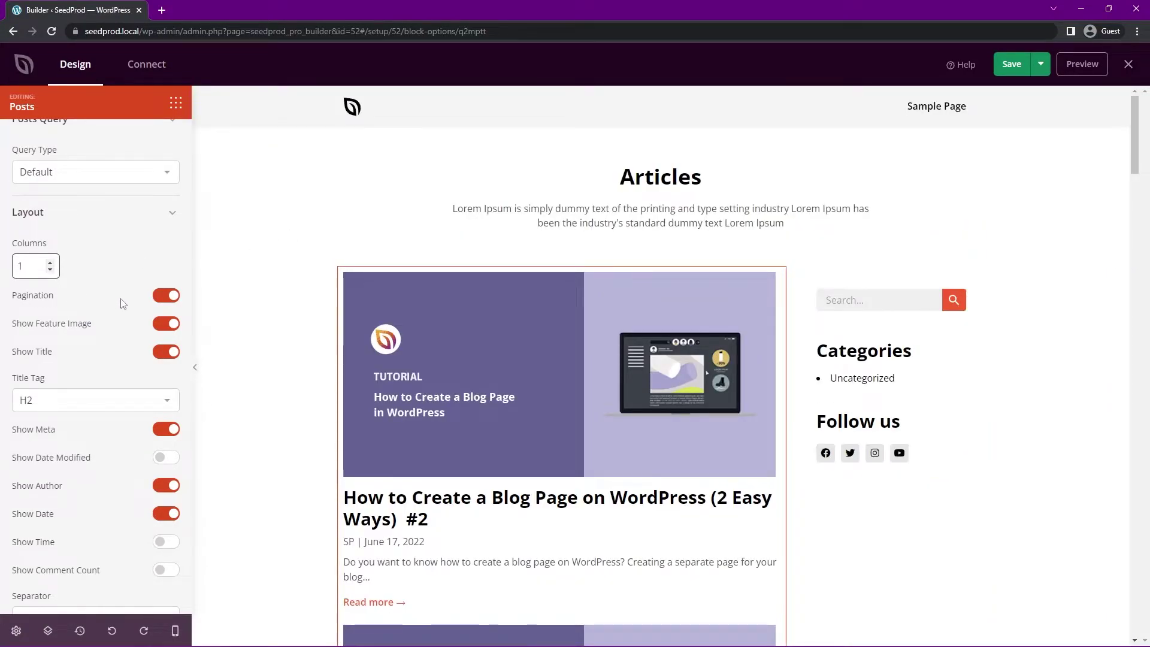
scroll(719, 360, down, 20)
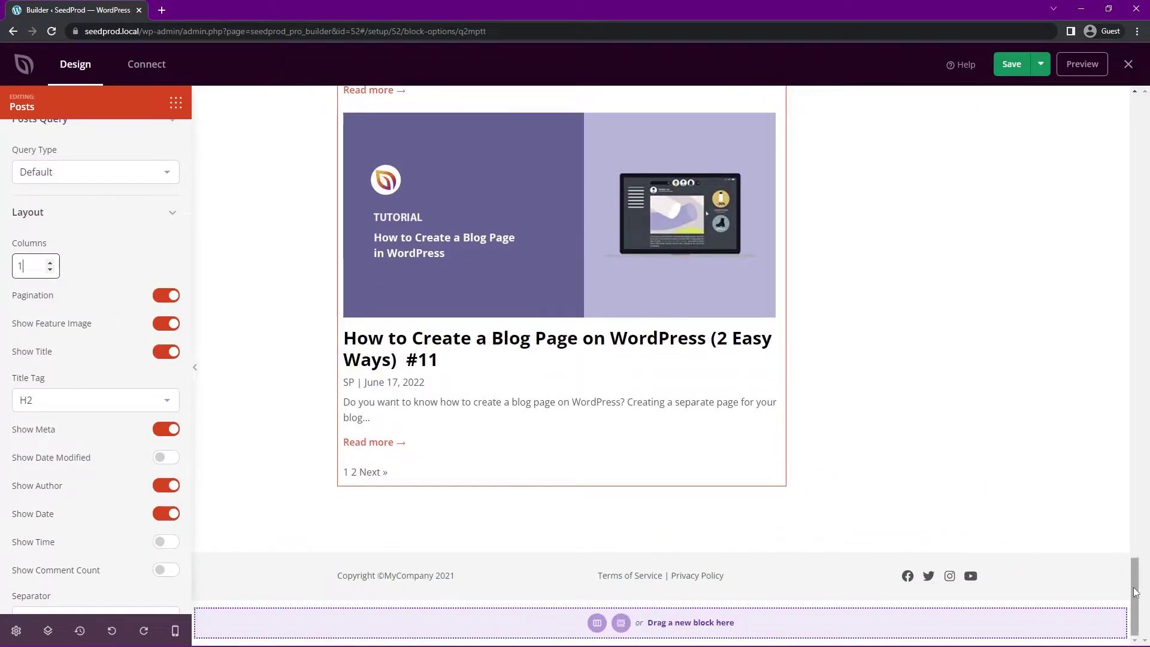
scroll(1090, 303, up, 20)
scroll(1098, 151, up, 3)
scroll(727, 146, down, 3)
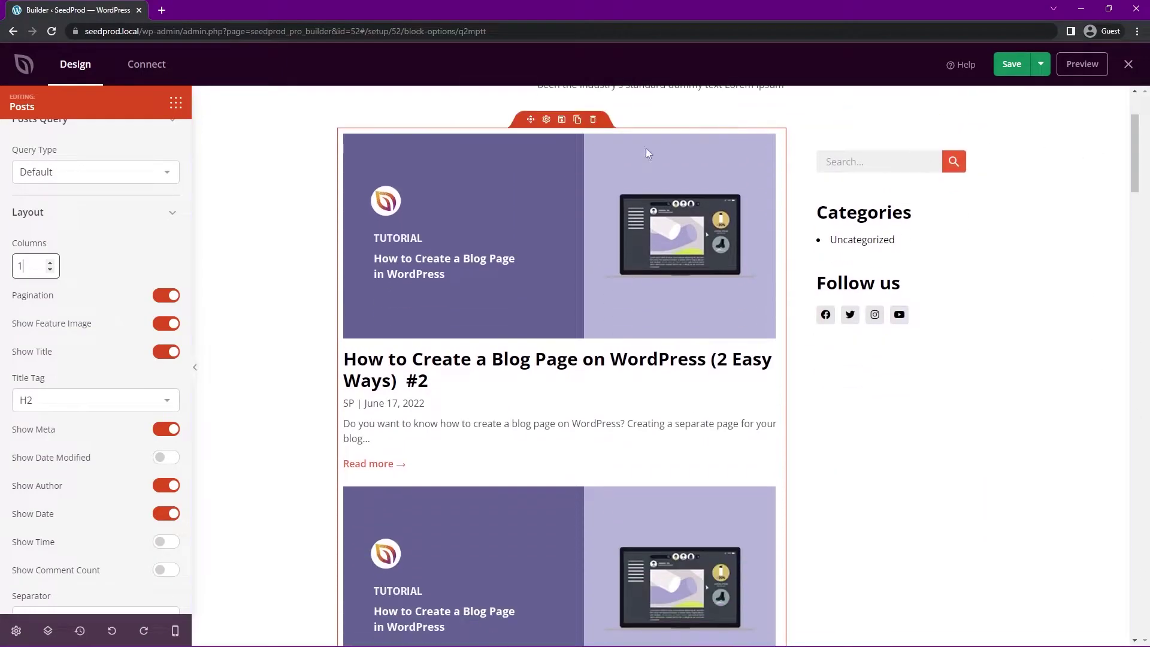
- Try hiding the post titles and the meta line in the Posts block, then show both again
click(166, 352)
click(166, 352)
scroll(60, 386, down, 2)
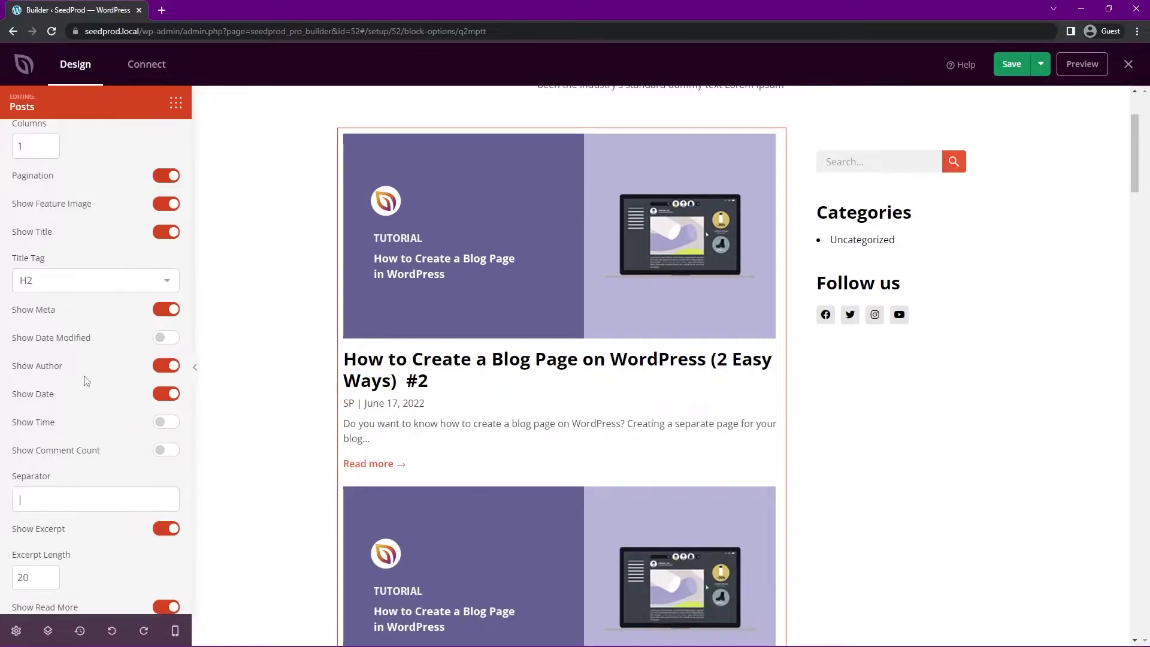
click(56, 281)
click(123, 289)
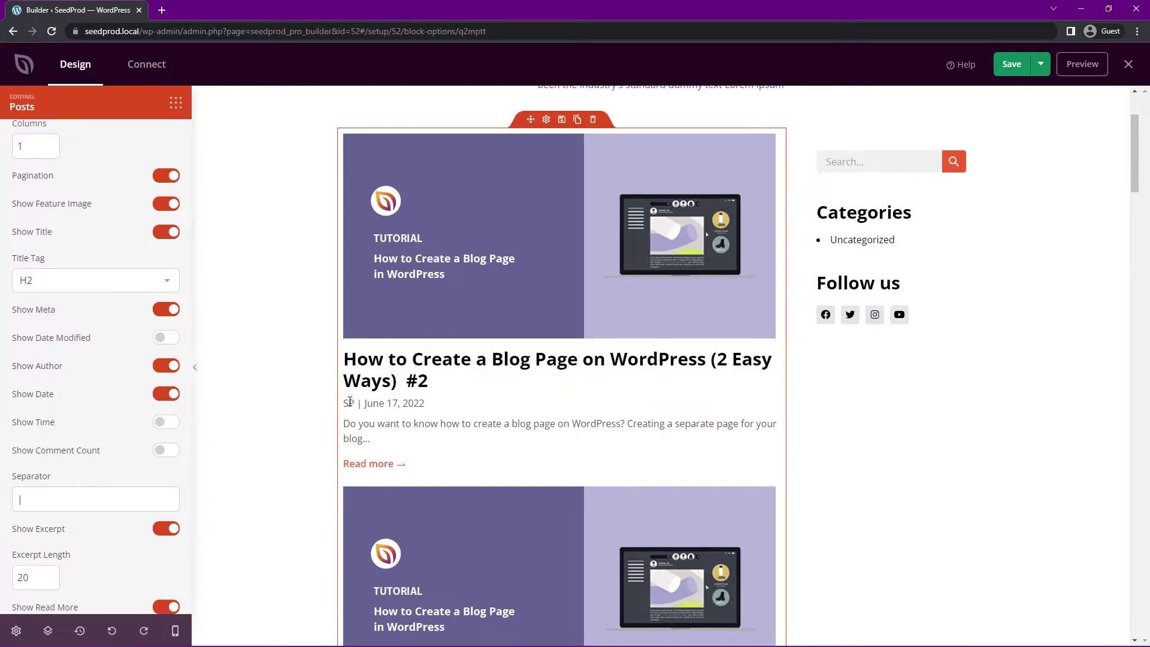
click(166, 309)
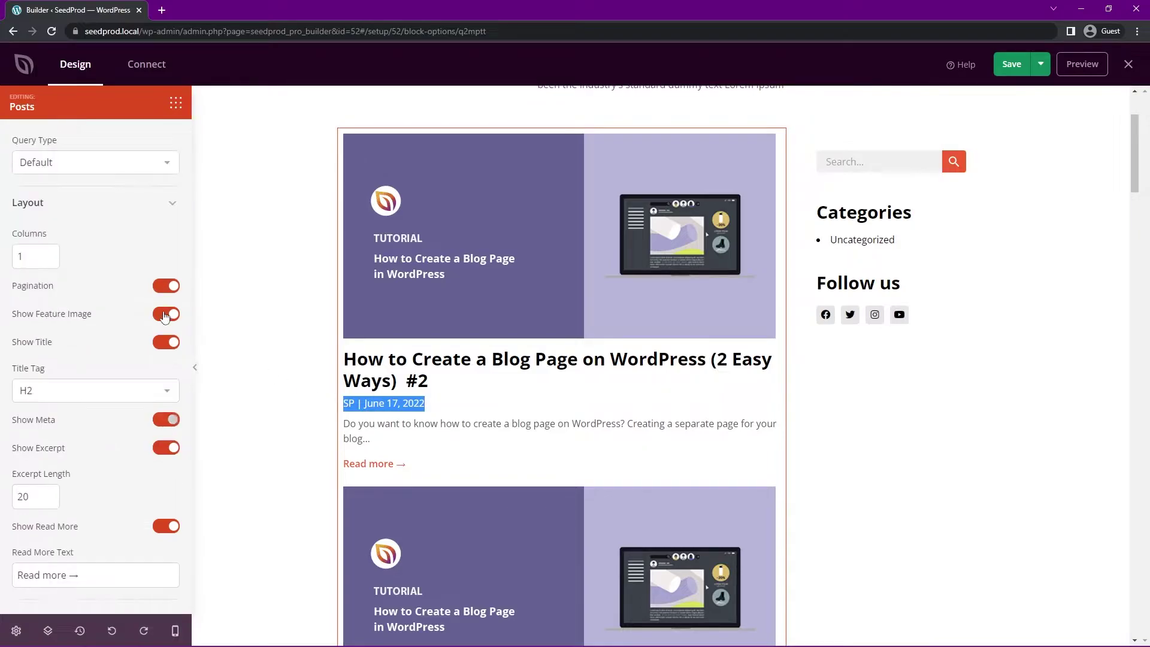
click(155, 421)
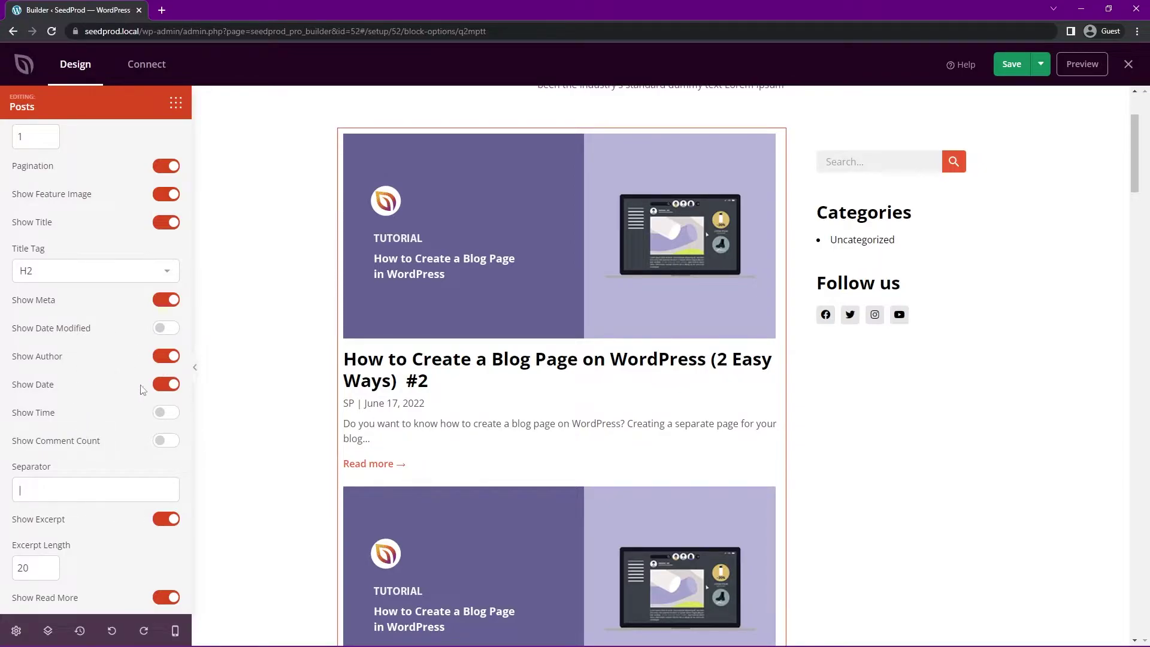
- Hide the author and date in the Posts block's meta line and show the modified date and comment count instead
click(166, 356)
click(166, 384)
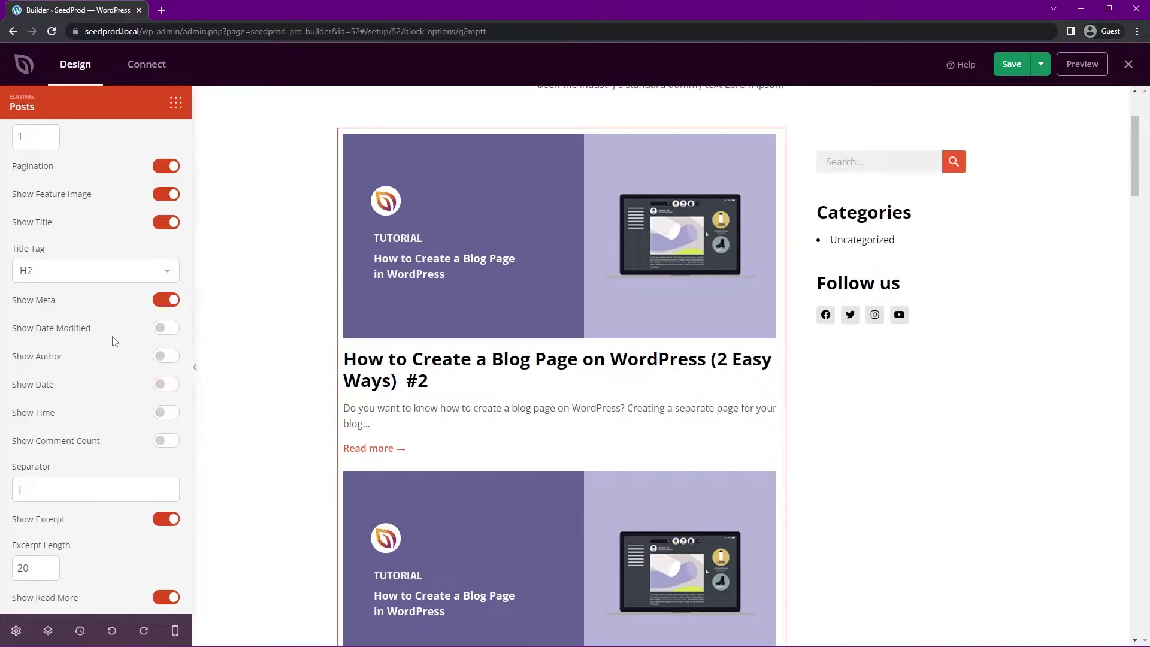
click(165, 328)
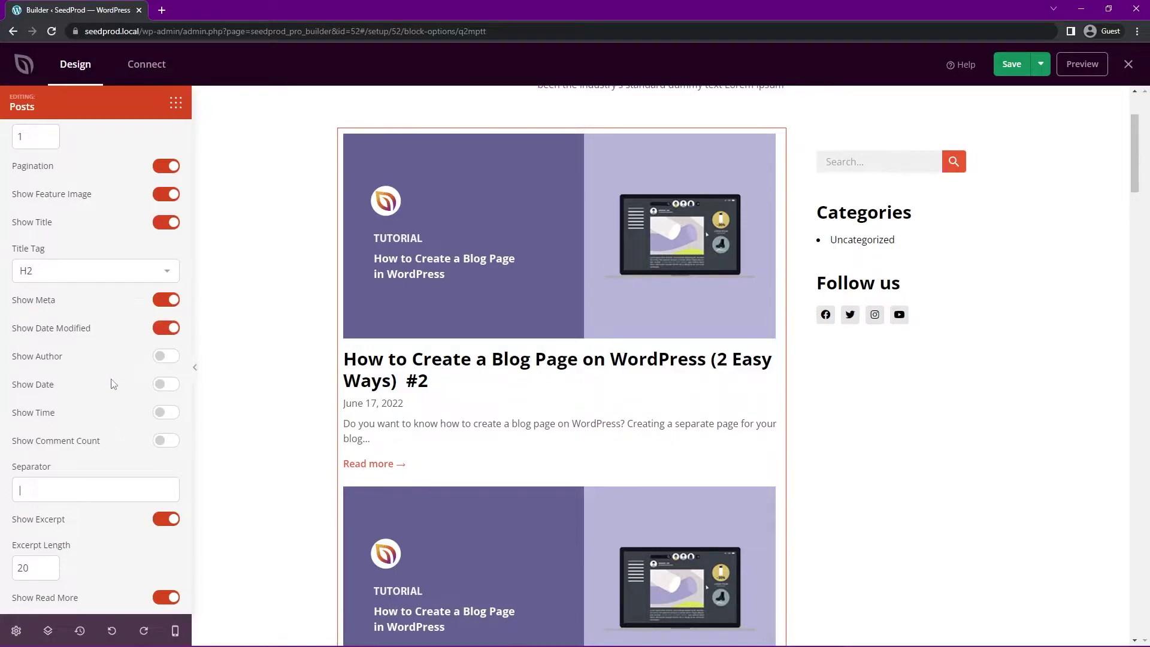
click(166, 441)
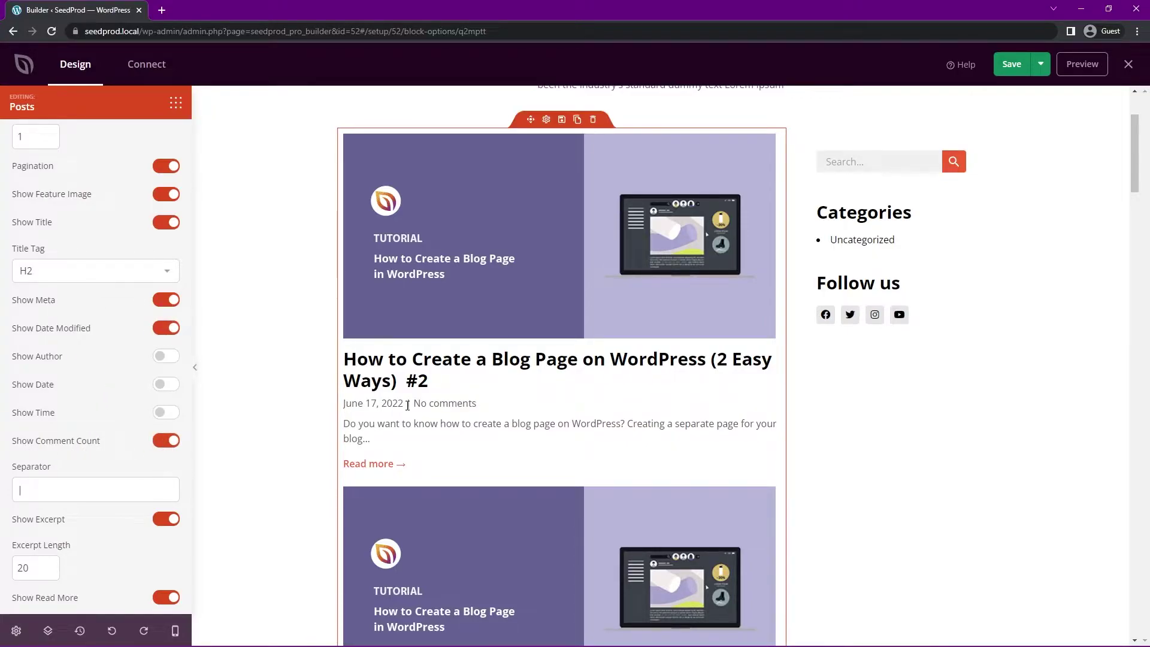
- Try a "-" meta separator and hiding the post excerpt, then restore the "|" separator and the excerpt
click(22, 479)
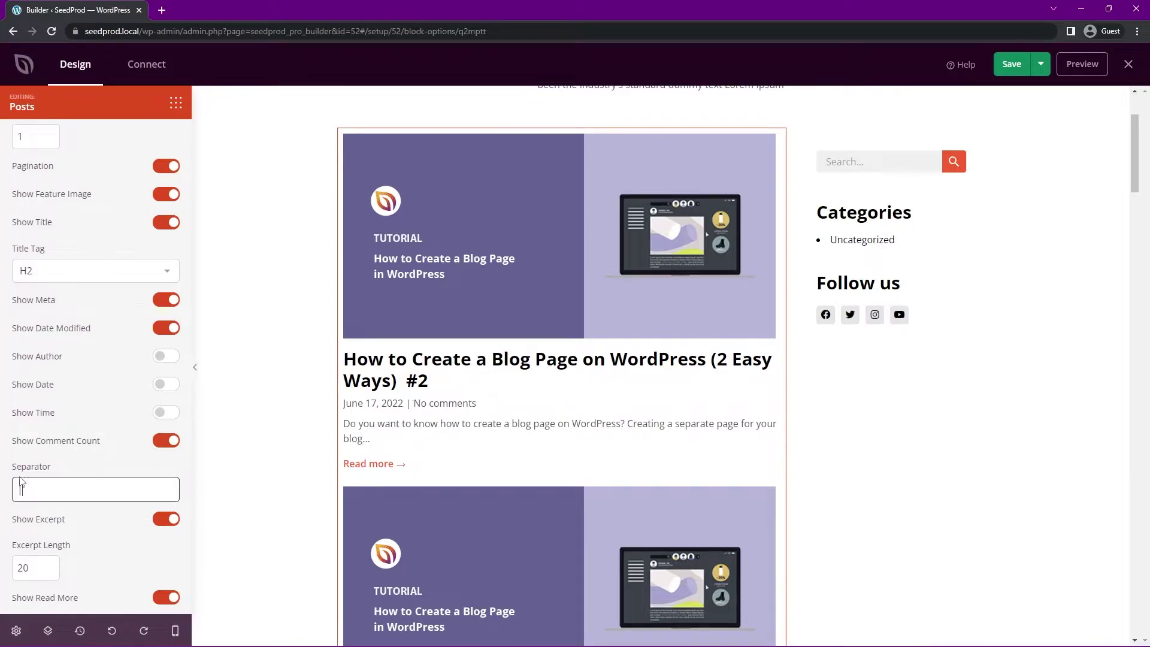
text(-)
text(|)
scroll(102, 515, down, 1)
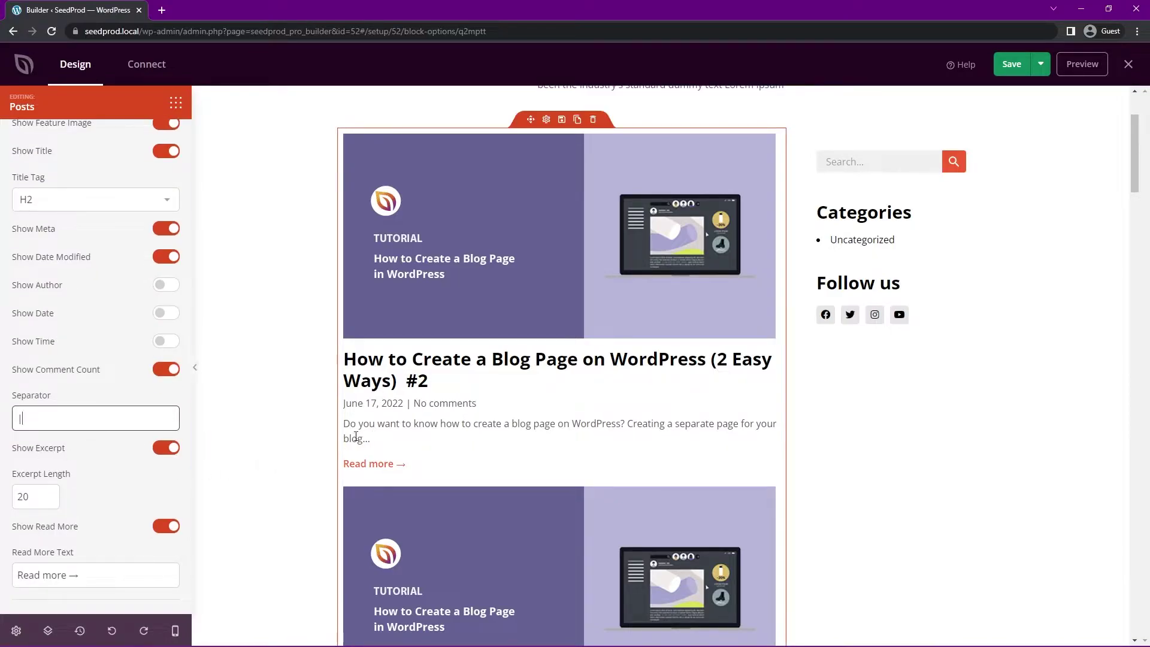
click(172, 455)
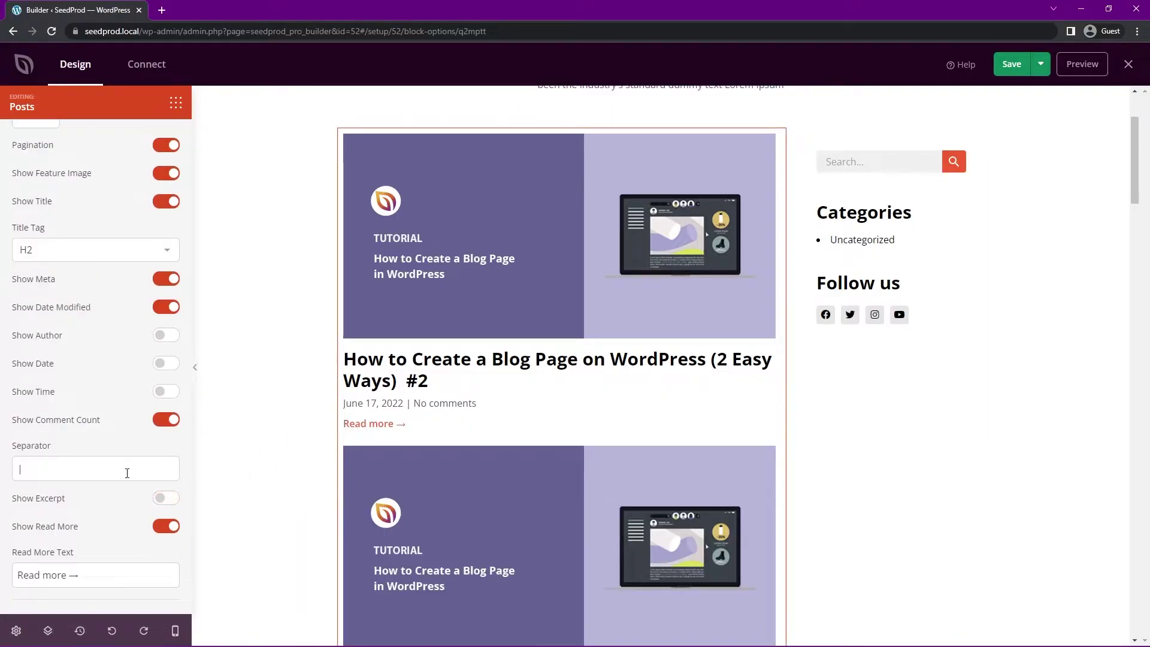
click(160, 499)
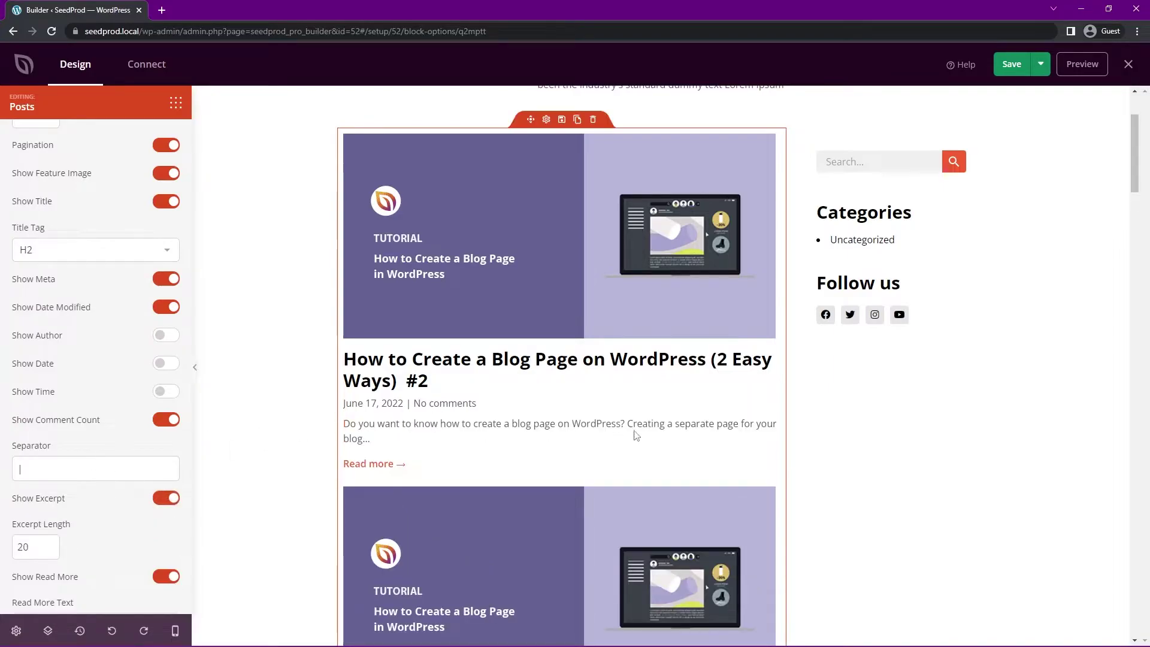
- Set the excerpt length in the Posts block to 50
scroll(496, 436, down, 3)
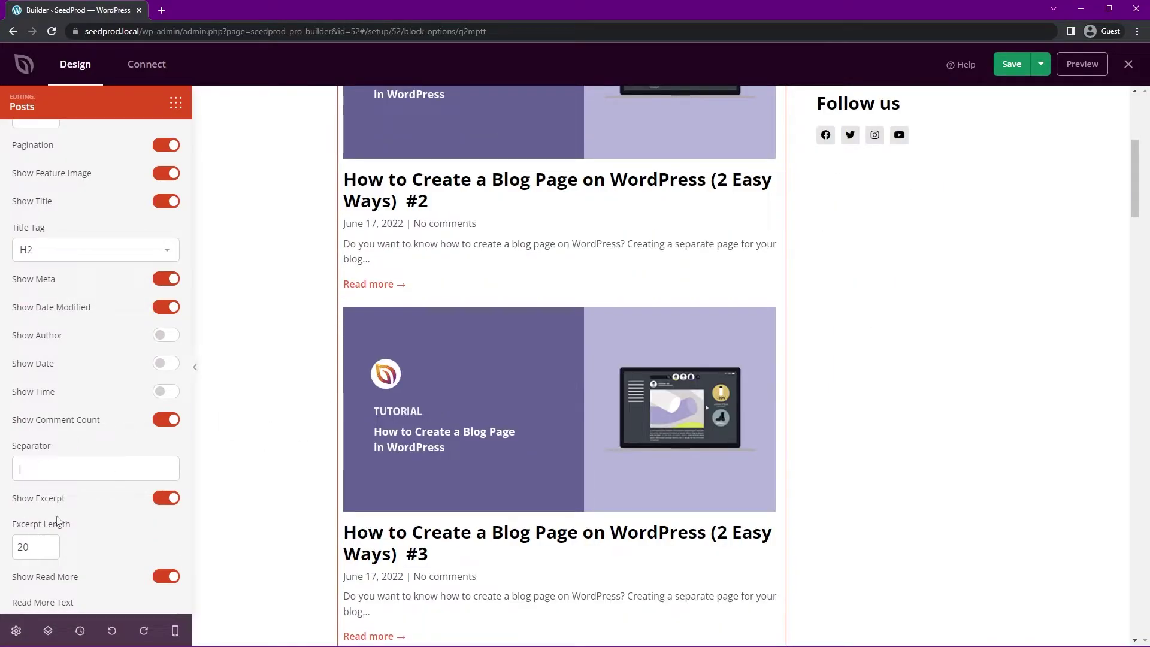
scroll(81, 530, down, 1)
drag(24, 496, 5, 497)
text(5)
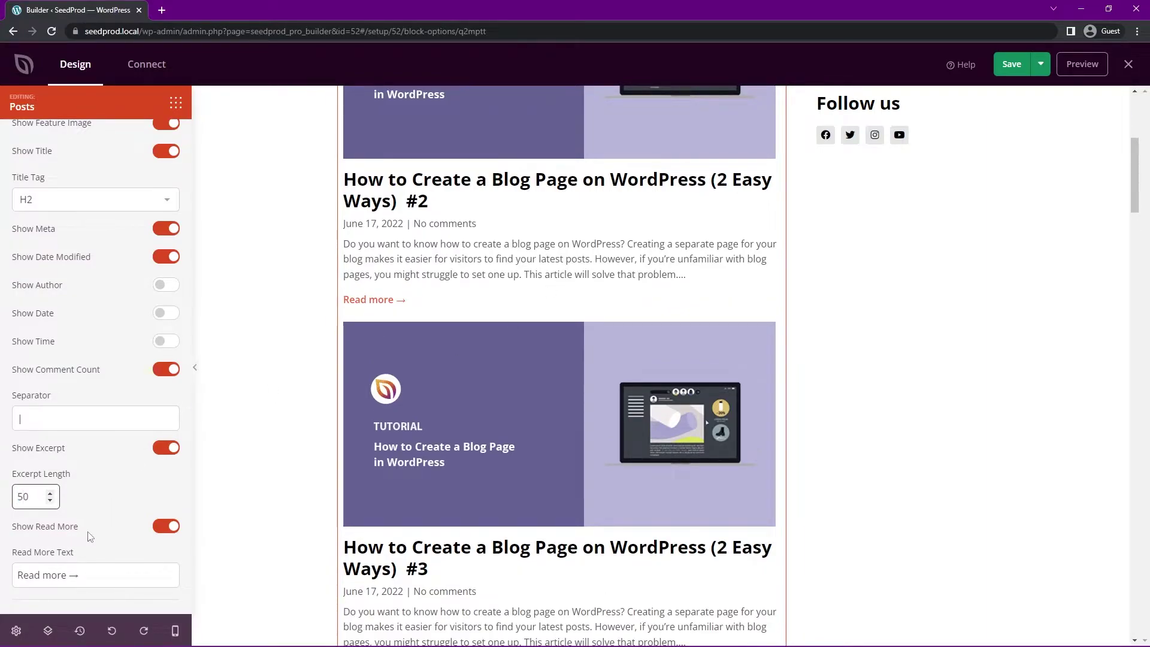
- Try hiding the read more link, show it again, and look at its editable text
click(159, 529)
click(162, 574)
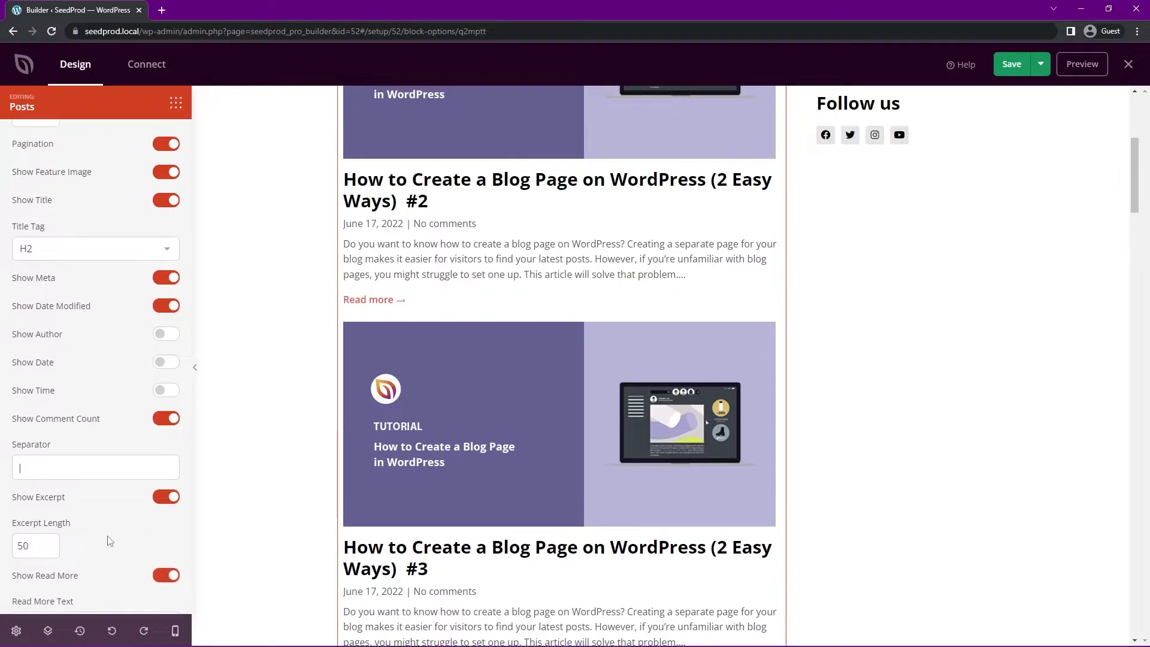
triple_click(66, 573)
click(92, 573)
triple_click(94, 570)
- Set the post padding in the Posts block's advanced styling to 20 on all sides
scroll(103, 416, up, 5)
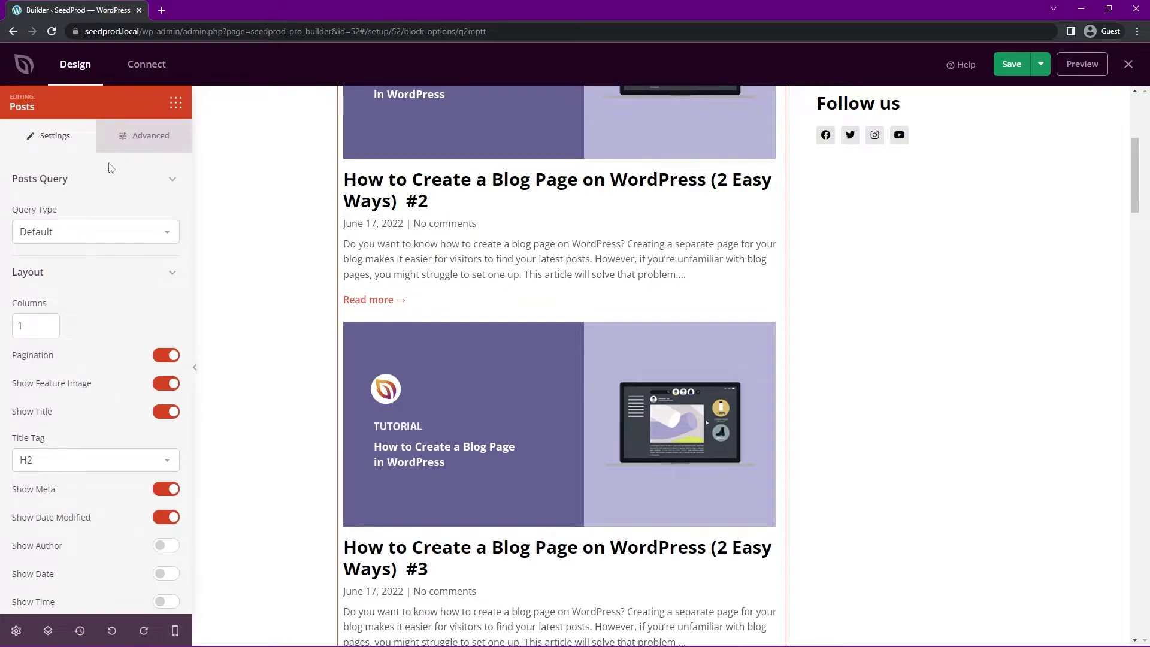
click(151, 141)
scroll(264, 213, up, 4)
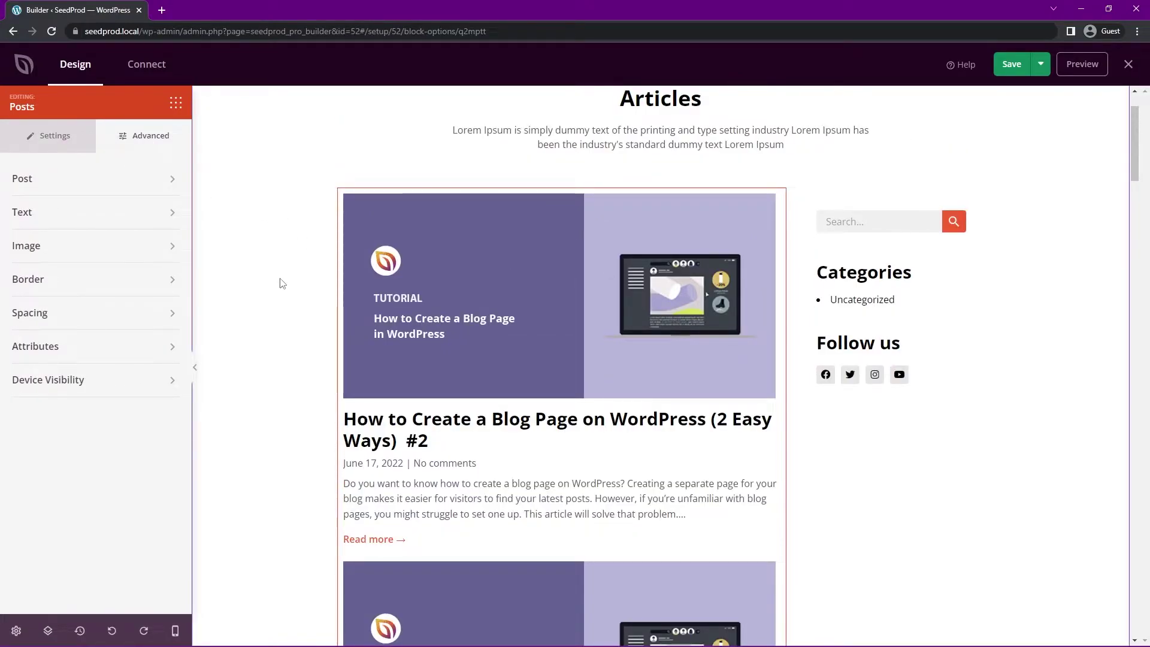
click(29, 180)
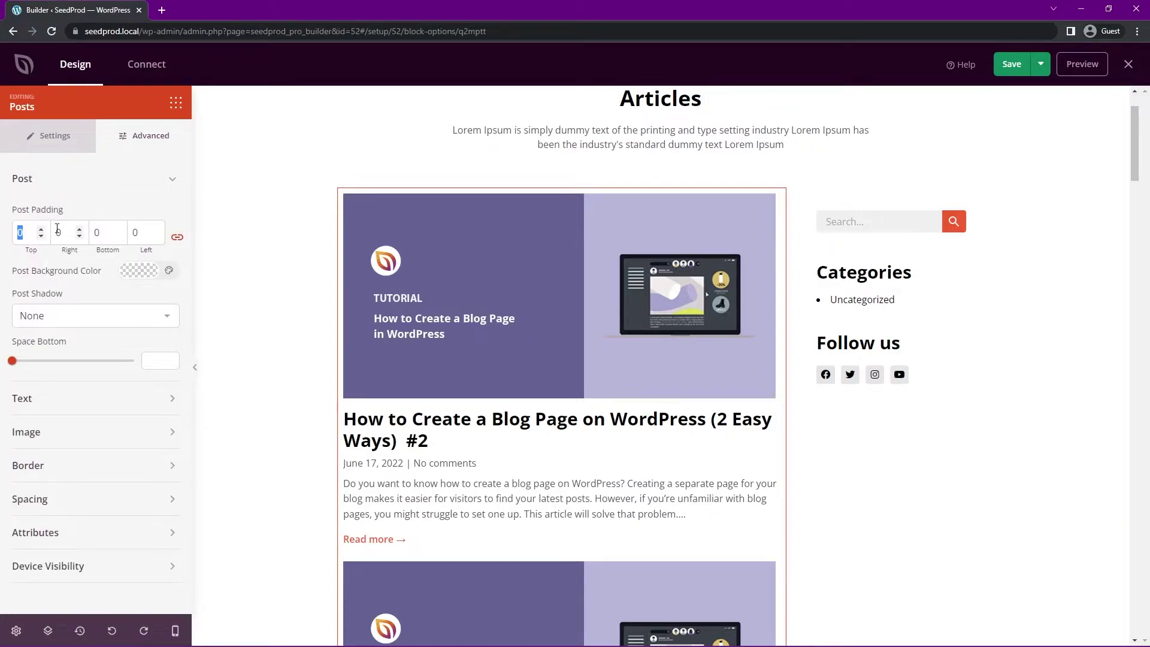
text(20)
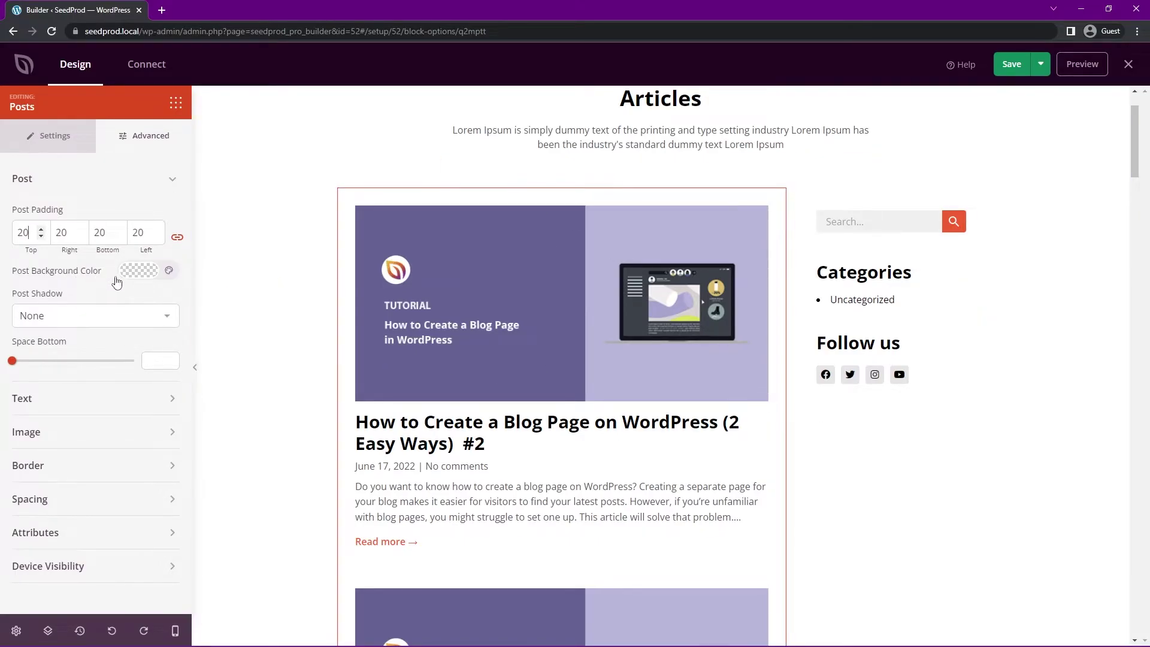
- Set the post background color to light grey #EAEAEA
click(137, 271)
drag(133, 326, 108, 308)
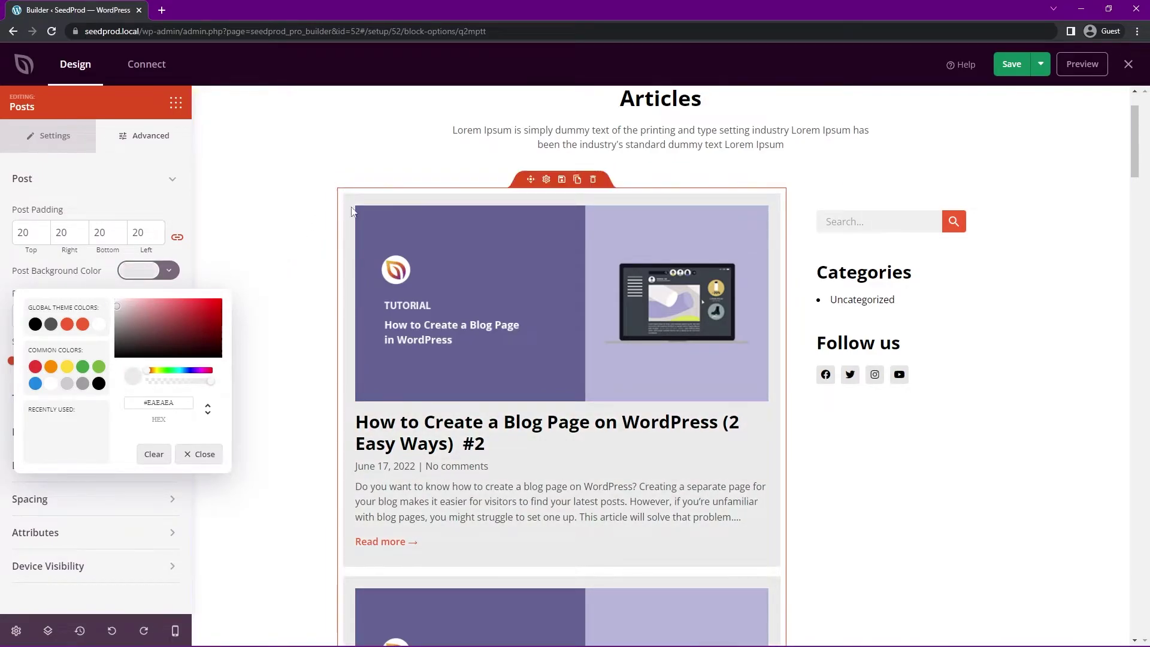
click(70, 276)
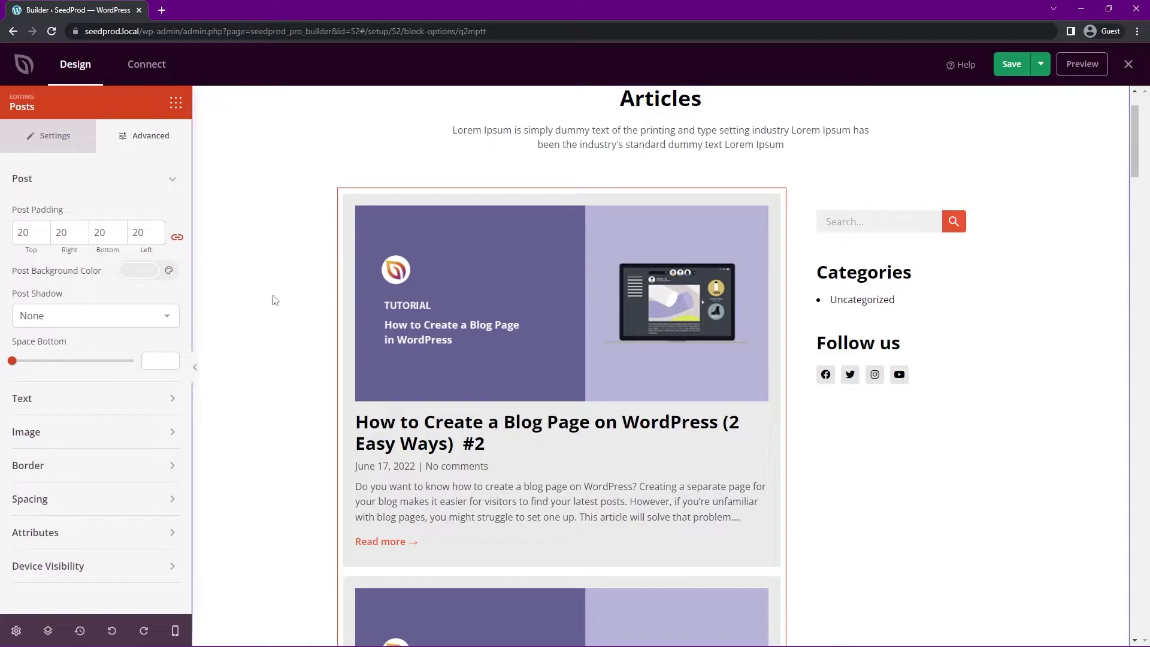
- Try a 2X Large shadow on the posts, then set the post shadow back to None
click(75, 324)
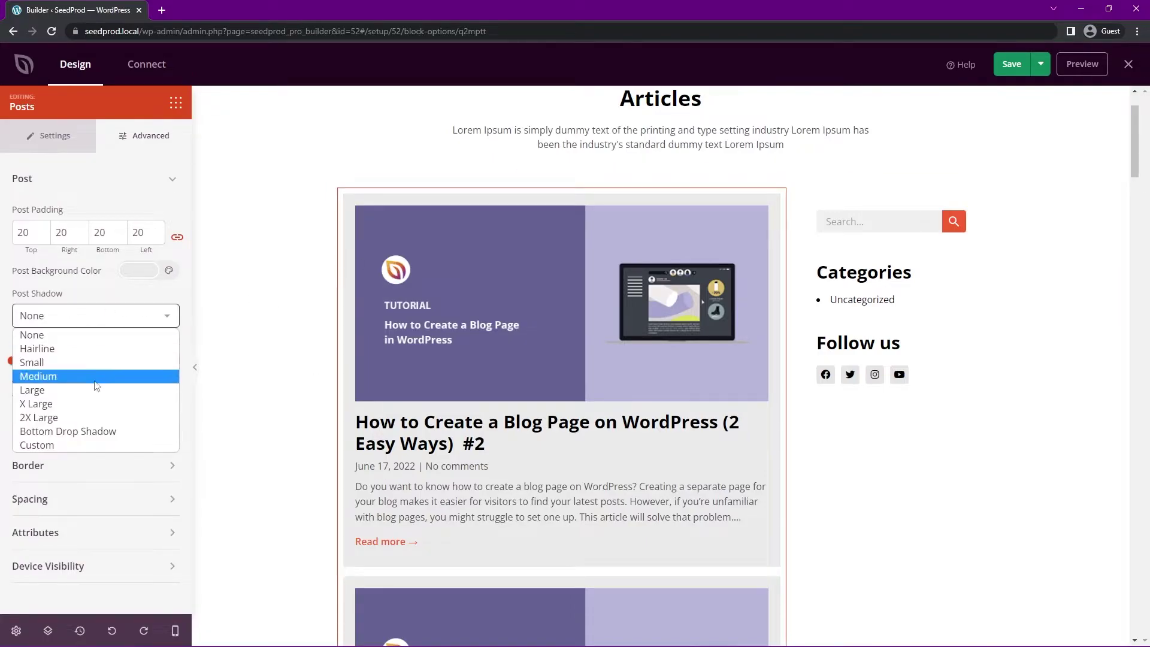
click(91, 419)
scroll(449, 401, down, 3)
scroll(524, 447, up, 2)
click(69, 317)
click(68, 336)
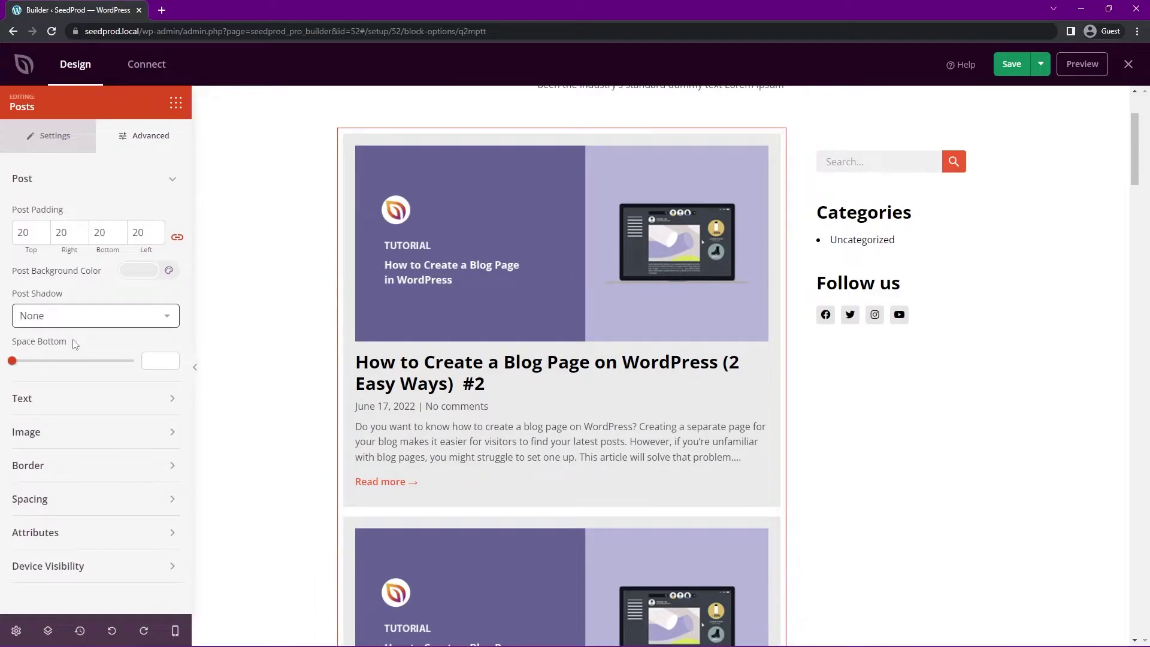
- Try adjusting the space below each post, then return it to 0
mouse_move(12, 361)
mouse_down()
mouse_move(76, 361)
mouse_move(12, 360)
mouse_up()
scroll(502, 363, down, 2)
double_click(144, 361)
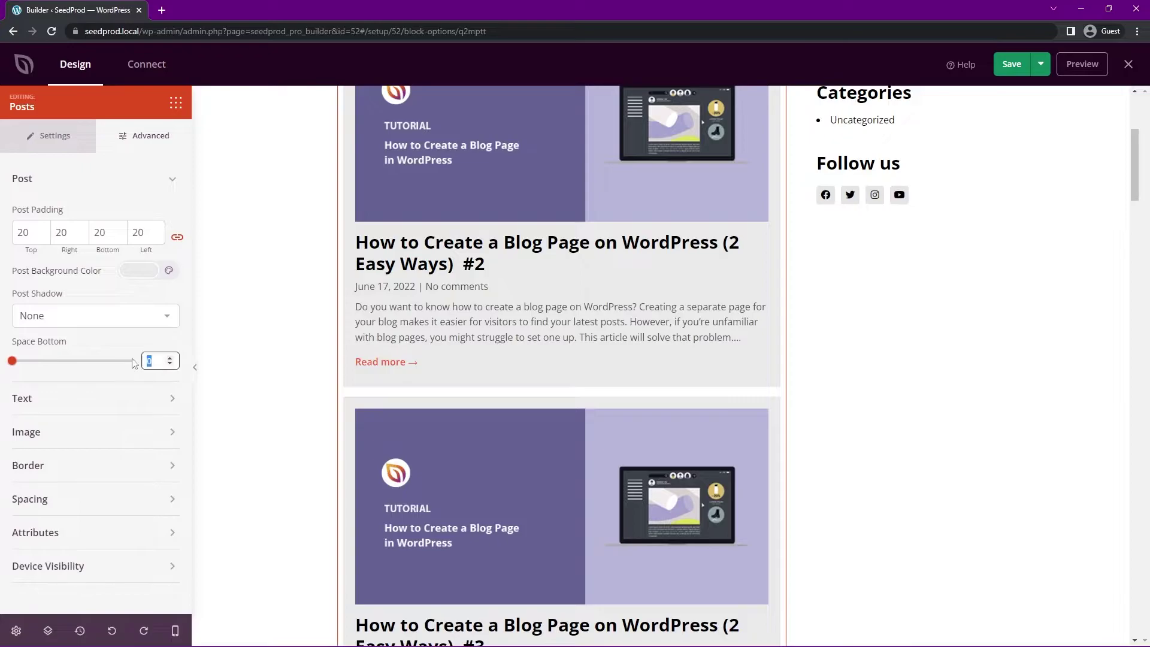
- Look over the Posts block's text styling options and set the meta text color to grey #9B9B9B
click(159, 189)
click(38, 219)
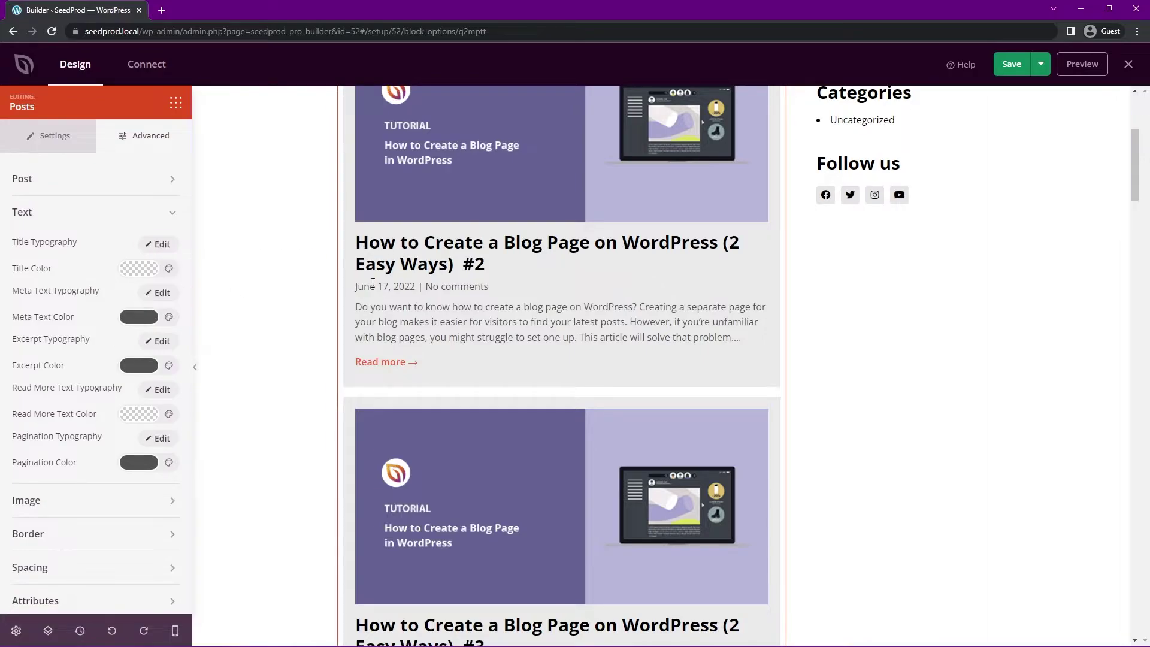
scroll(270, 309, down, 1)
scroll(300, 326, up, 1)
scroll(301, 329, up, 1)
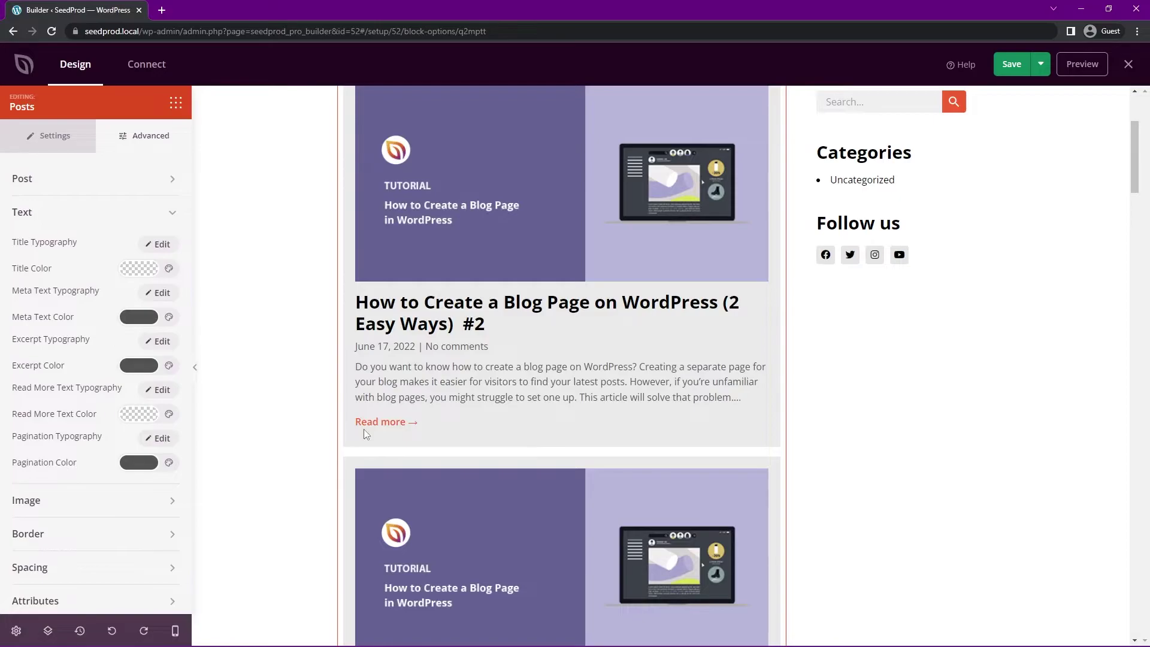
scroll(321, 403, up, 1)
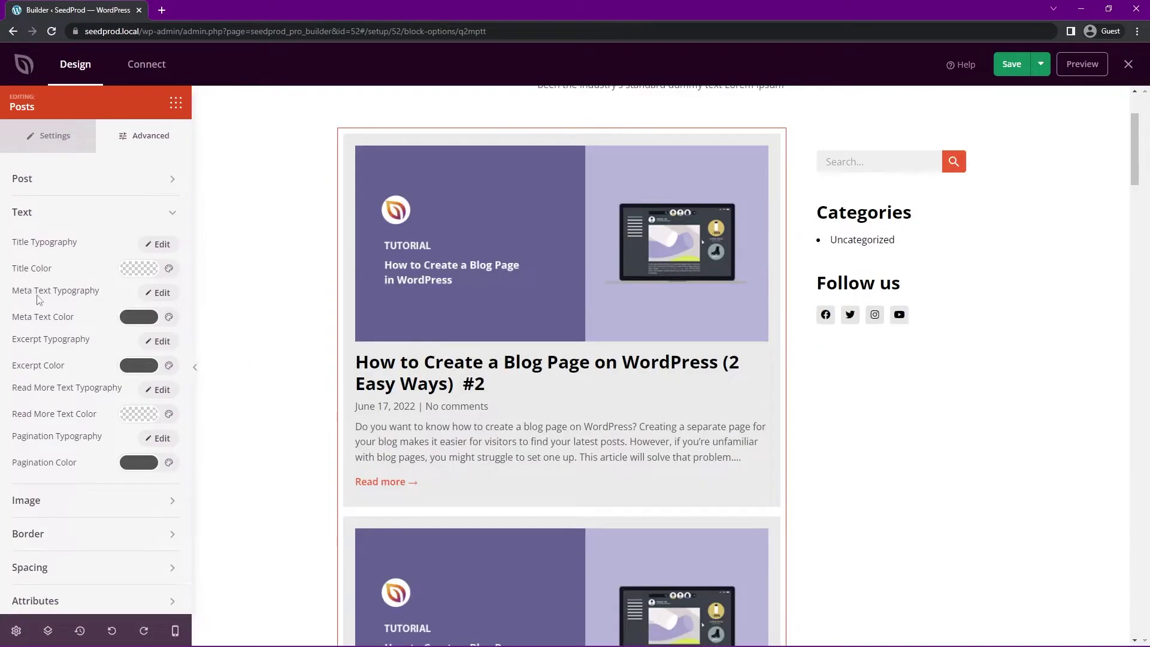
click(139, 316)
drag(136, 381, 108, 373)
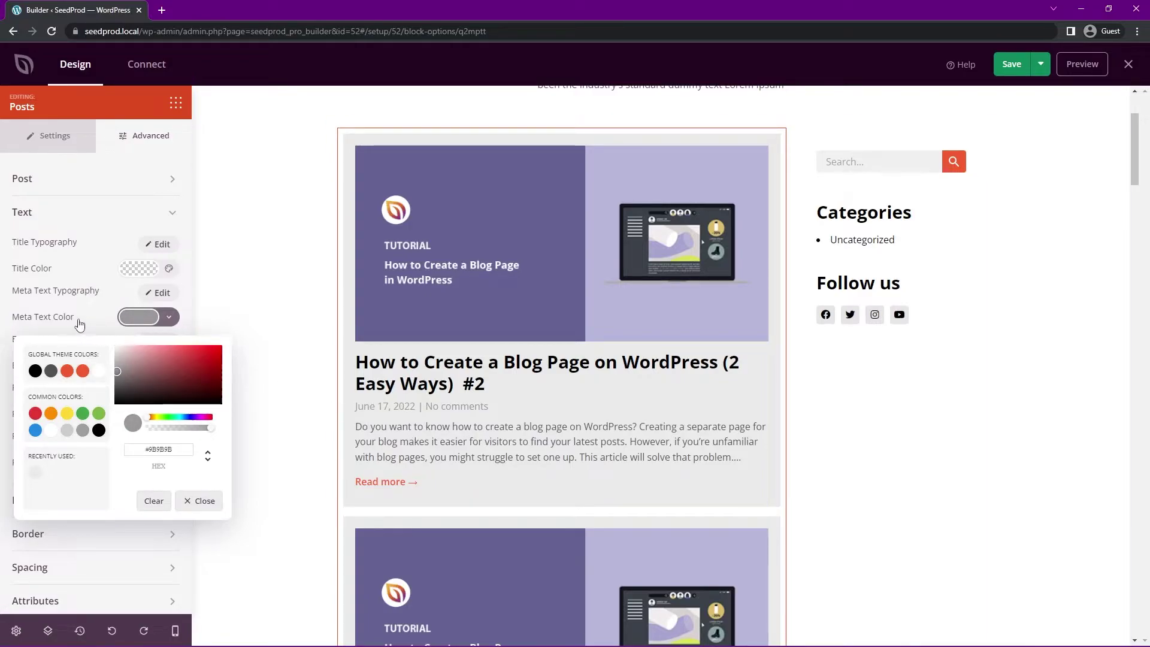
click(30, 213)
- Try a Medium shadow on the post images, then set the image shadow back to None
click(102, 250)
scroll(90, 309, down, 1)
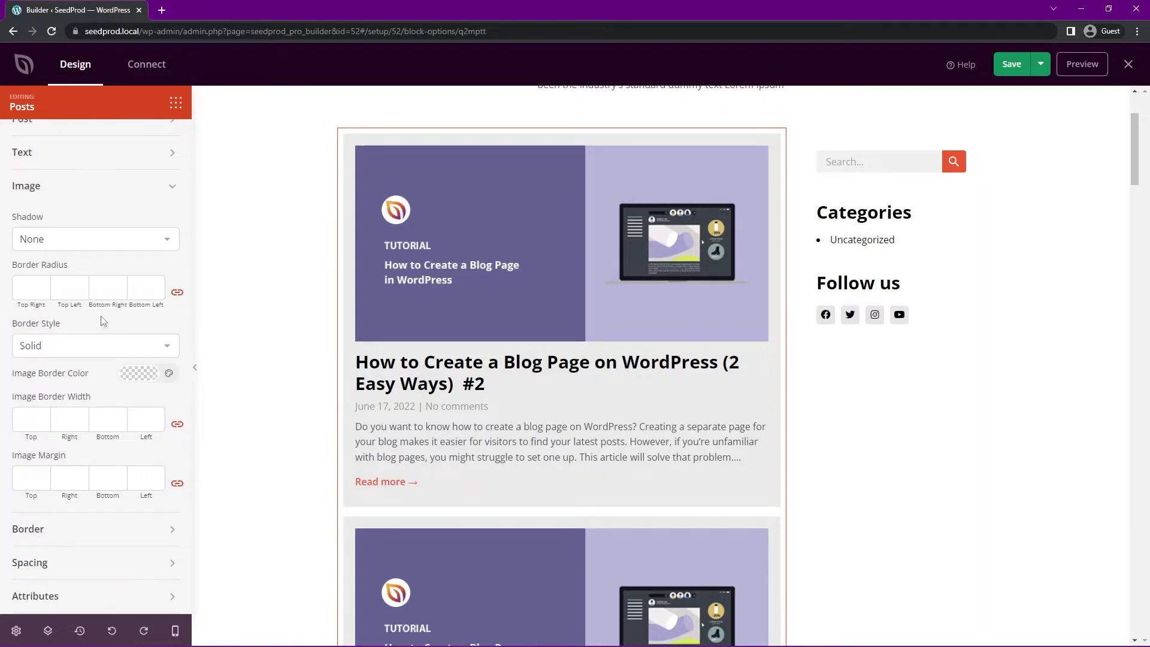
click(94, 246)
click(38, 299)
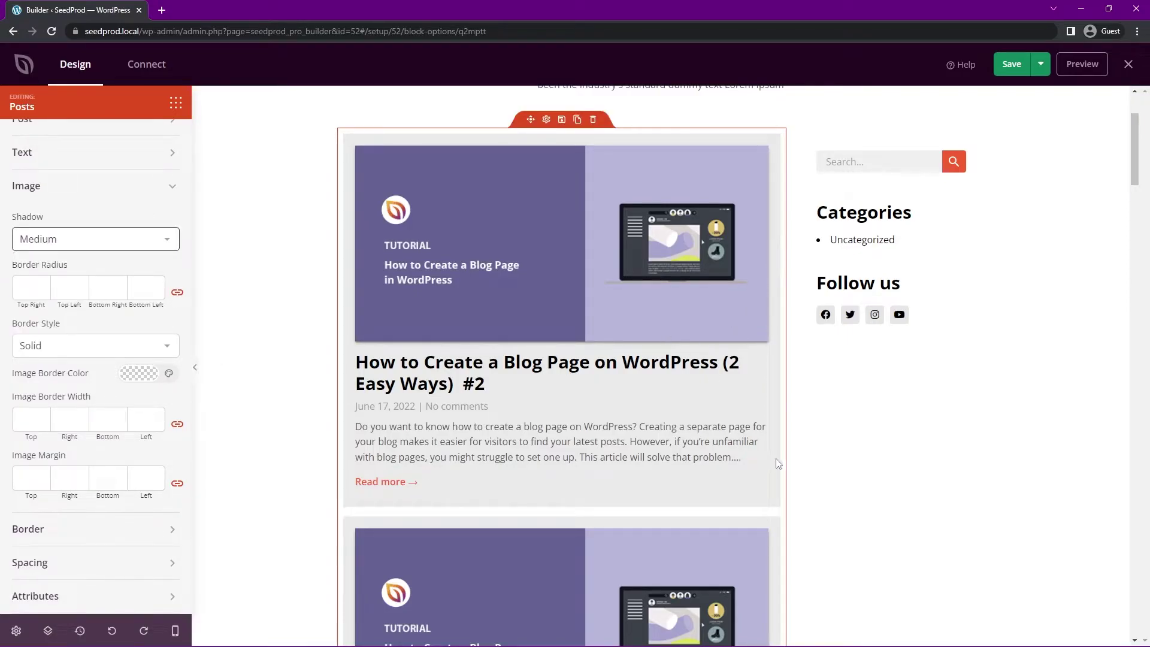
click(77, 245)
click(38, 261)
- Try a border radius of 20 on the post images, then set all corners to 5
scroll(357, 310, up, 1)
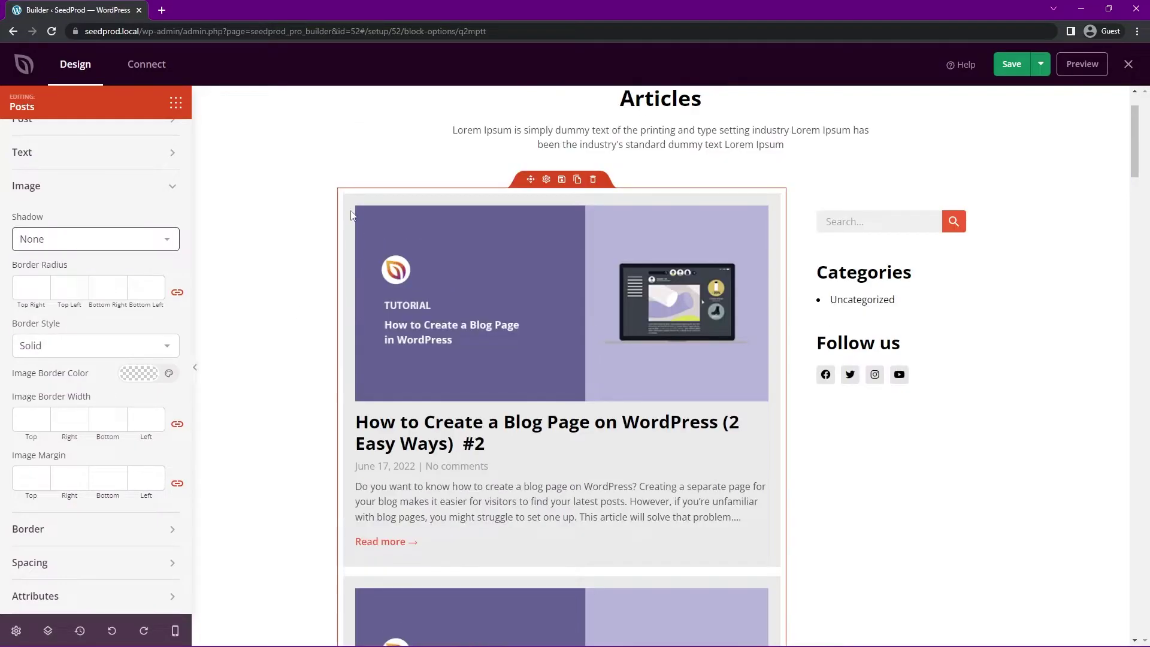
click(27, 288)
text(20)
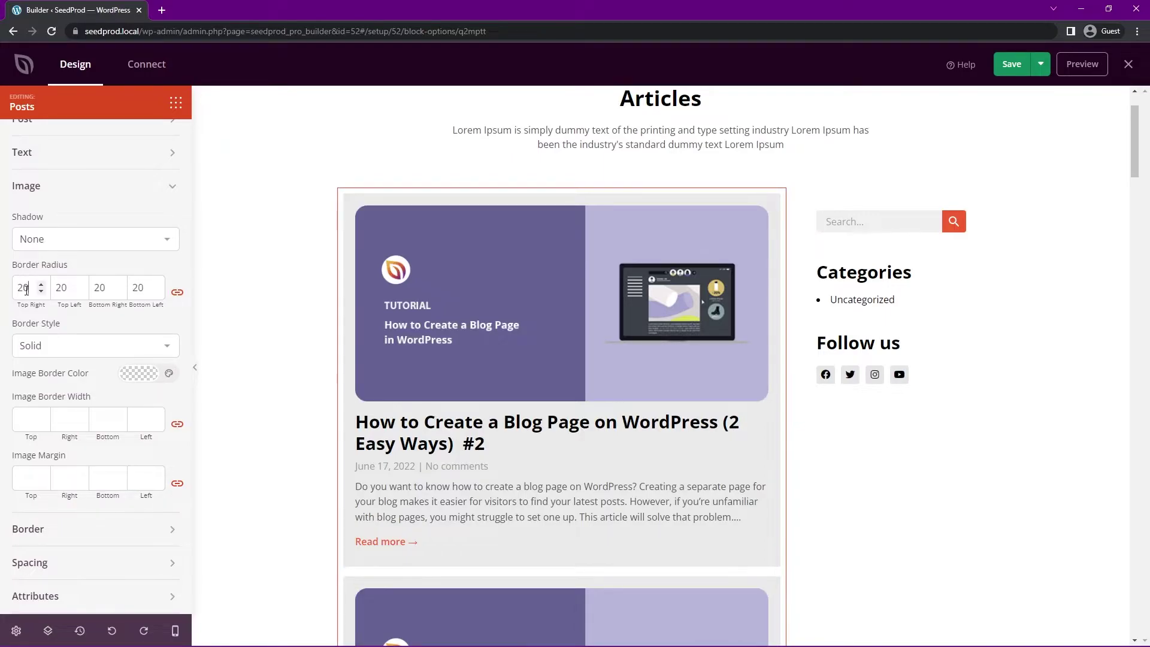
text(5)
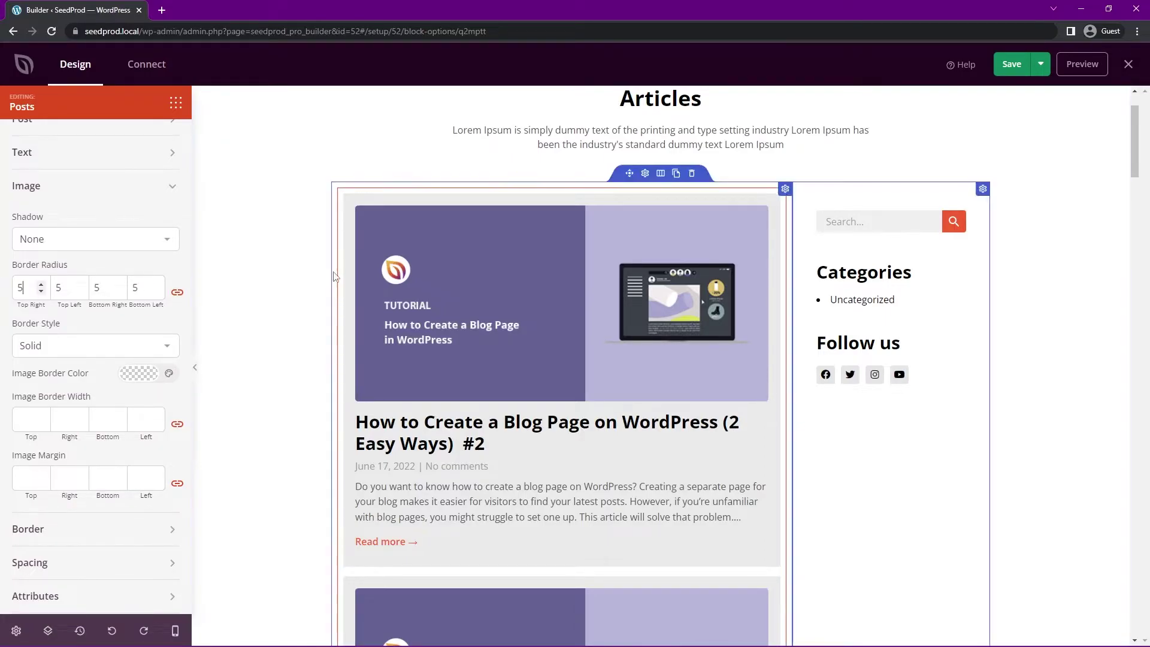
- Give the post images a solid white border with a width of 1 on all sides
scroll(84, 353, down, 1)
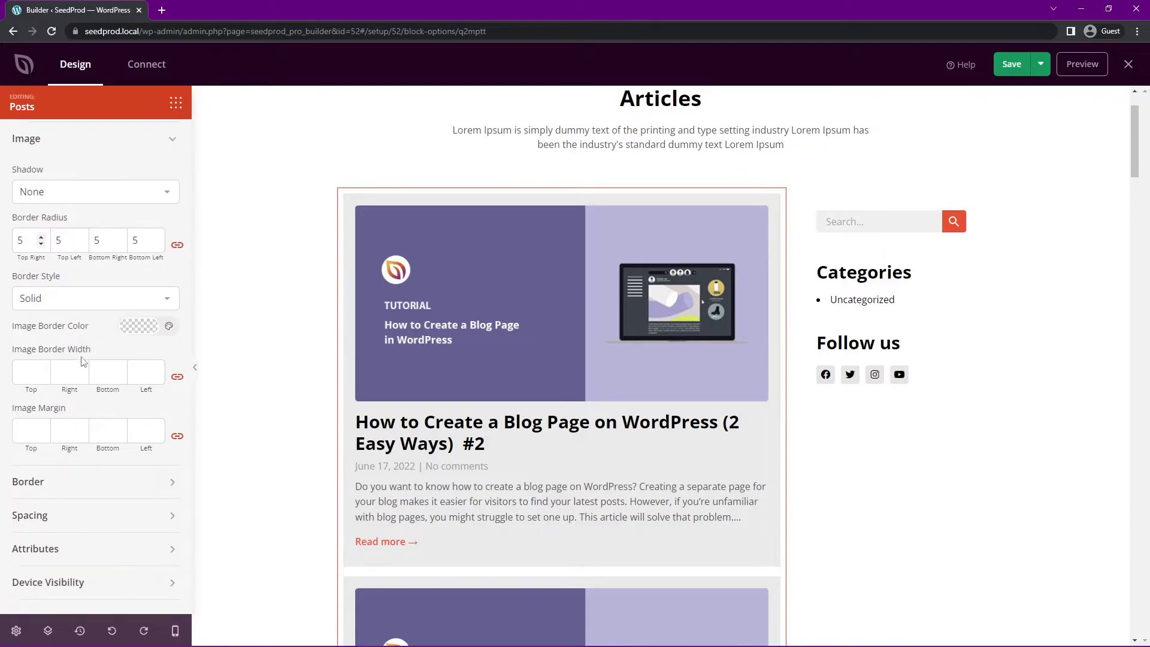
click(67, 307)
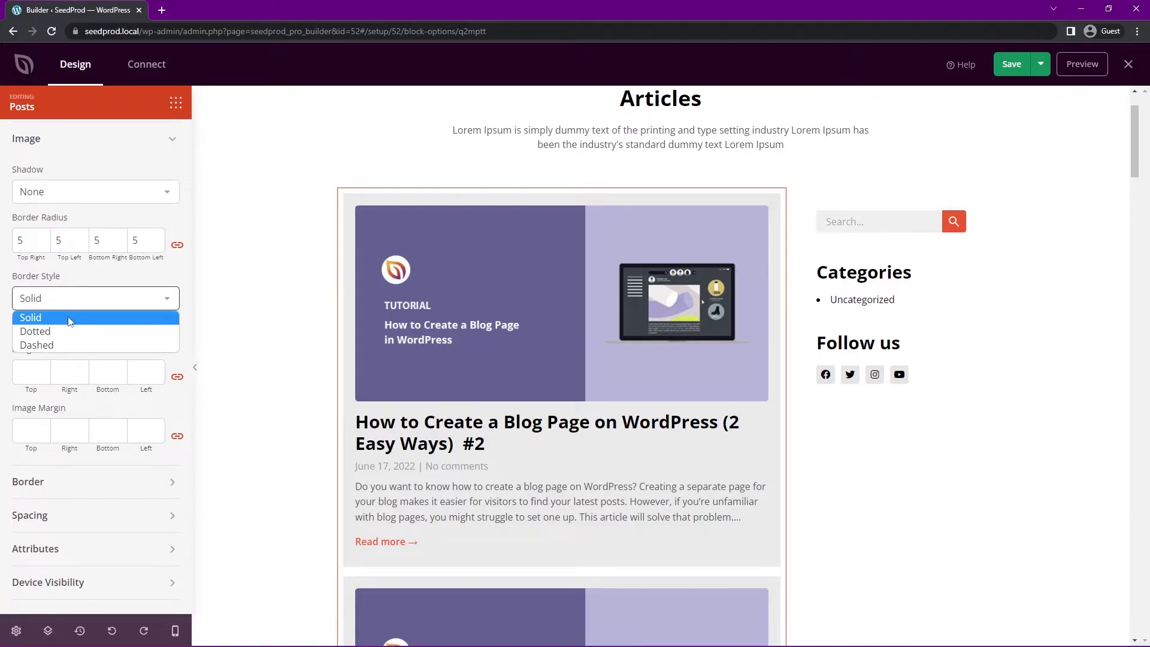
click(173, 416)
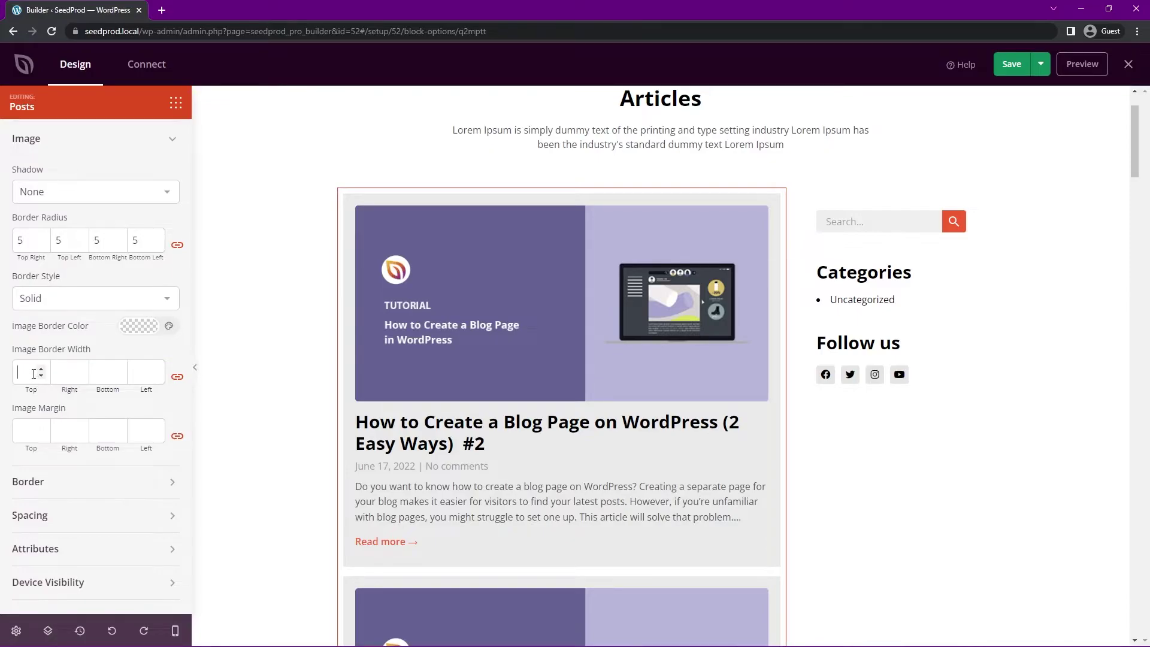
text(1)
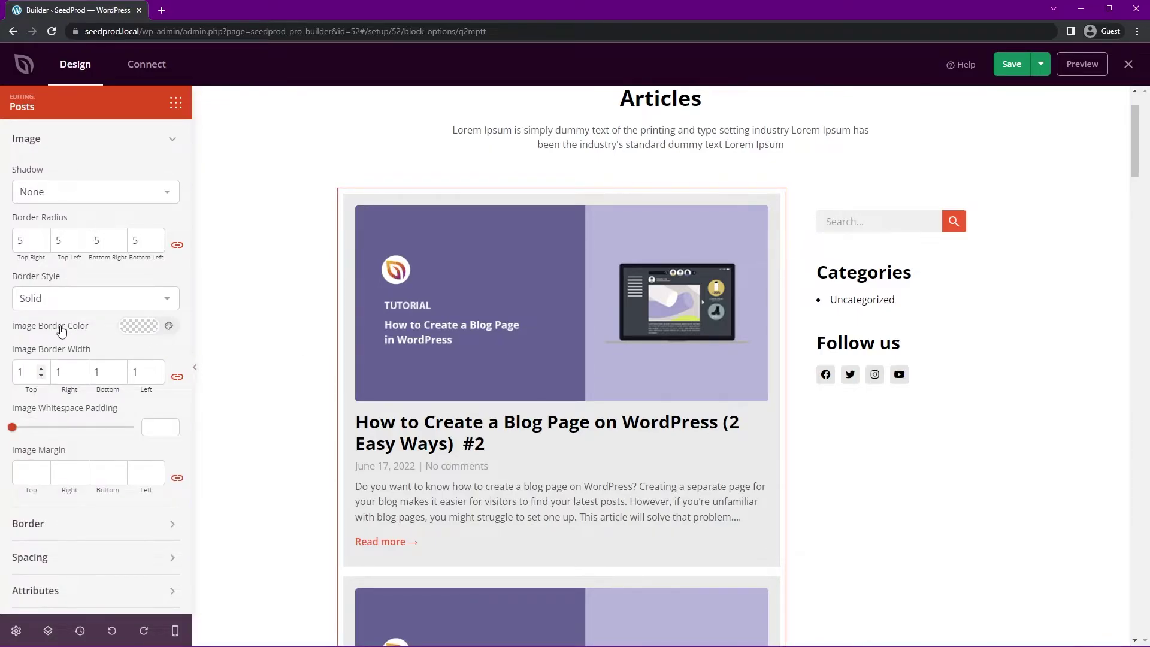
click(139, 327)
click(91, 333)
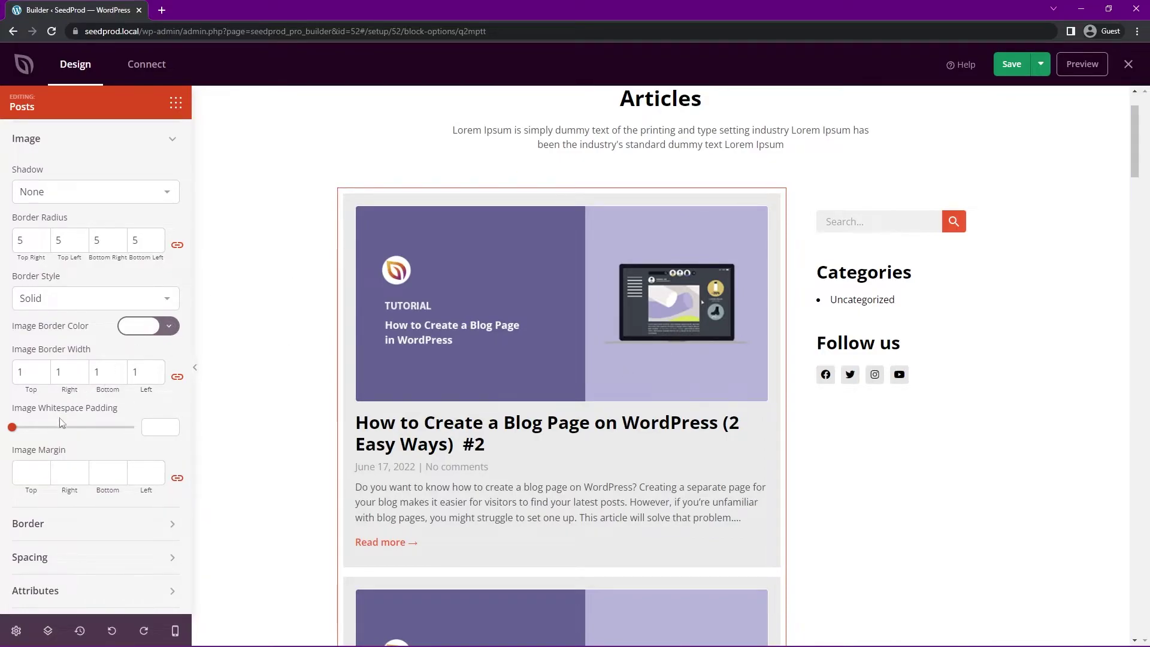
- Try an image whitespace padding of 29 and check its effect on the post images
scroll(58, 421, down, 1)
drag(14, 388, 84, 386)
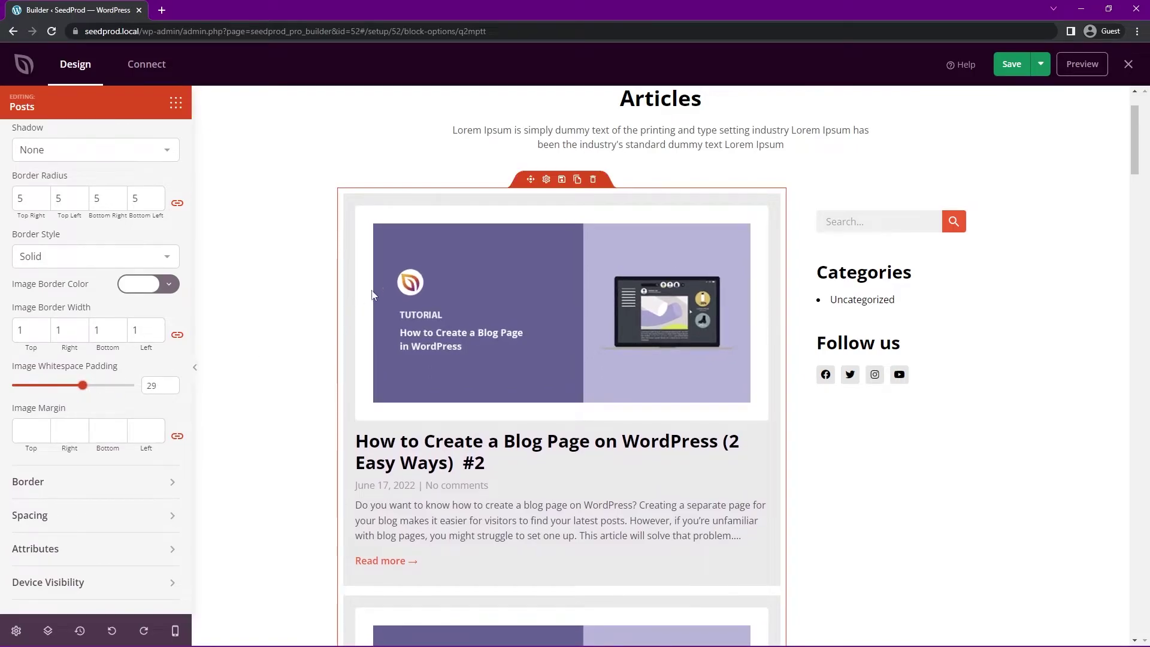
scroll(377, 297, down, 1)
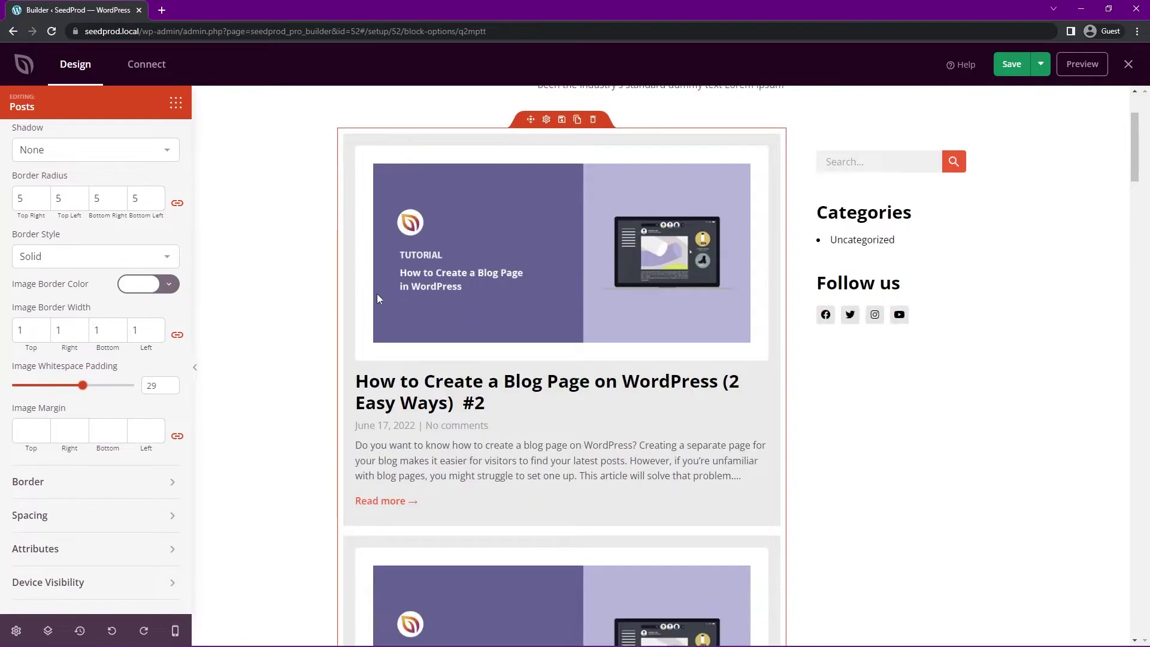
scroll(358, 278, up, 2)
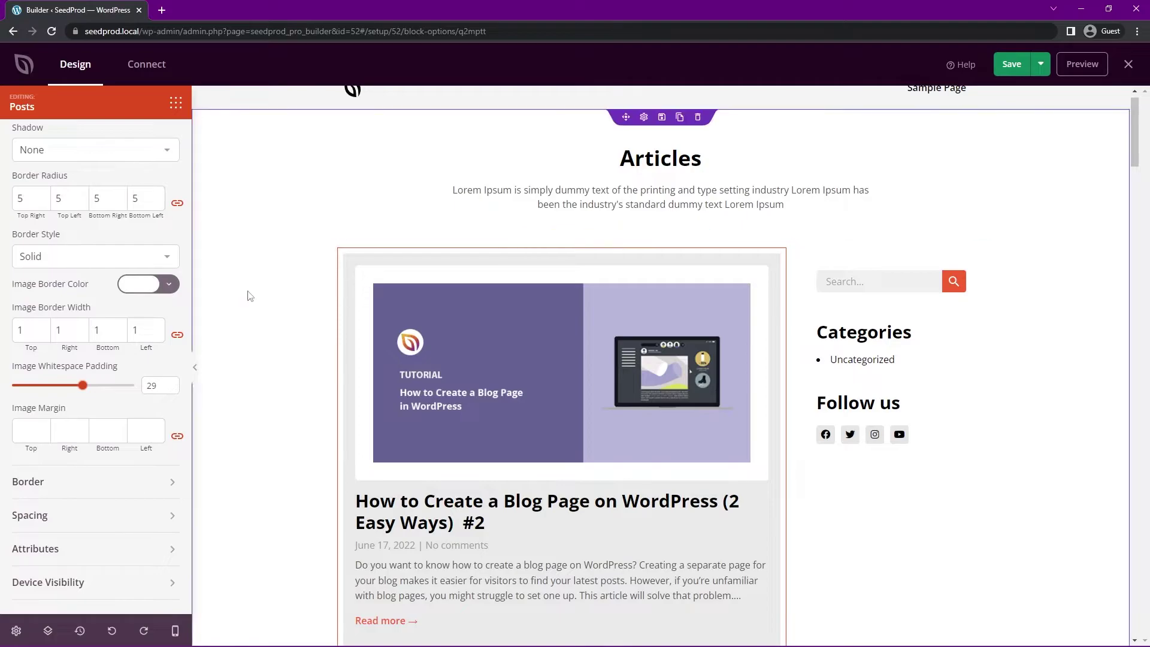
- Try red #FF0000 as the border color of the post images
click(150, 284)
click(79, 334)
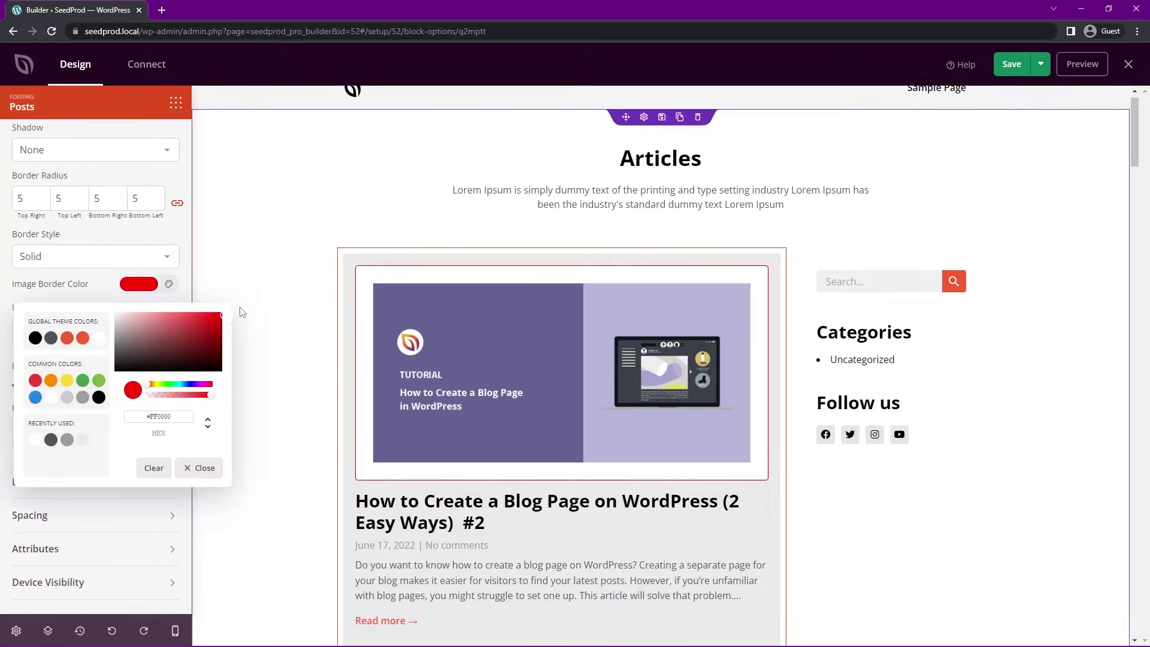
click(358, 289)
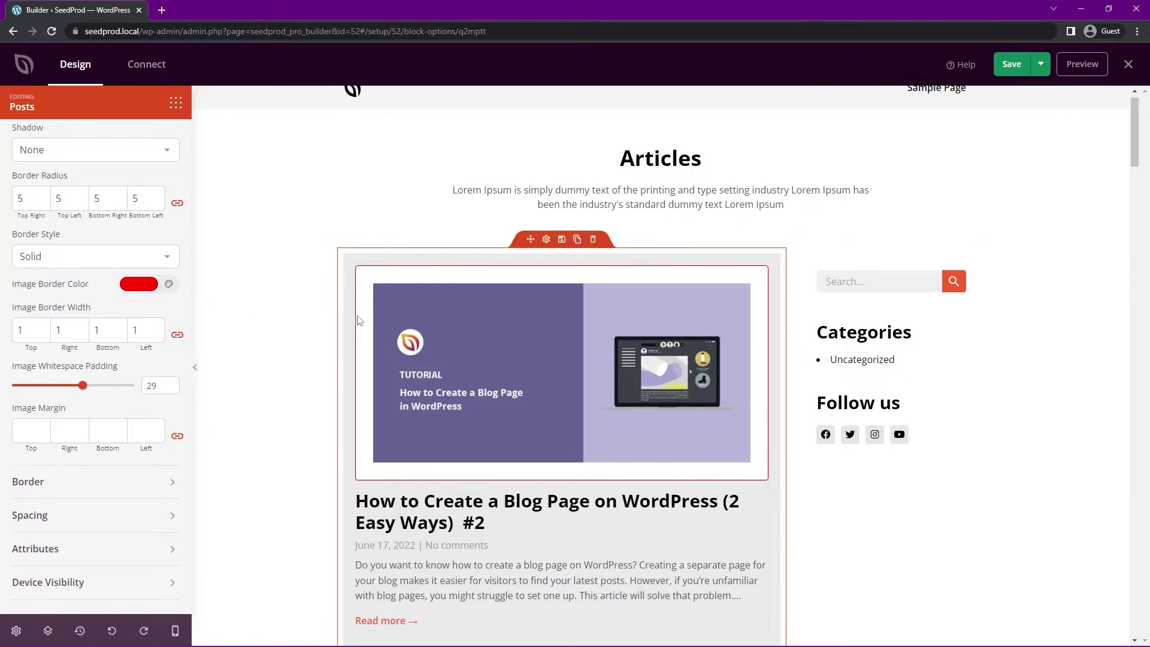
- Set the post images' border color to light grey and their whitespace padding to 4
click(149, 290)
drag(115, 323, 114, 331)
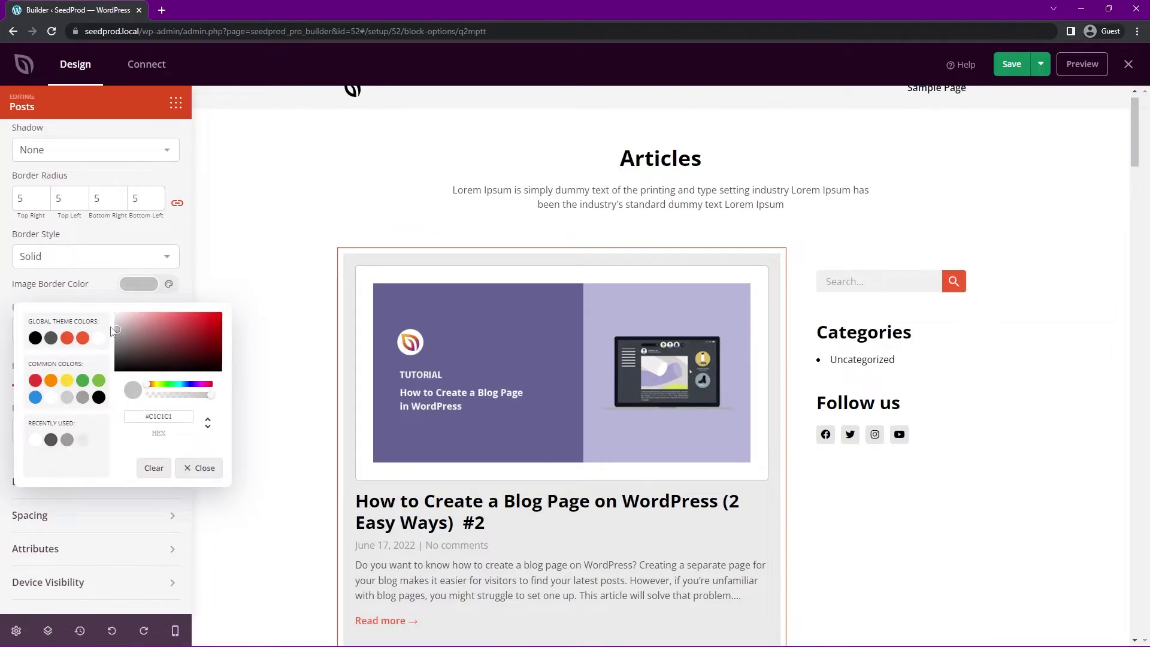
click(94, 297)
drag(82, 387, 22, 388)
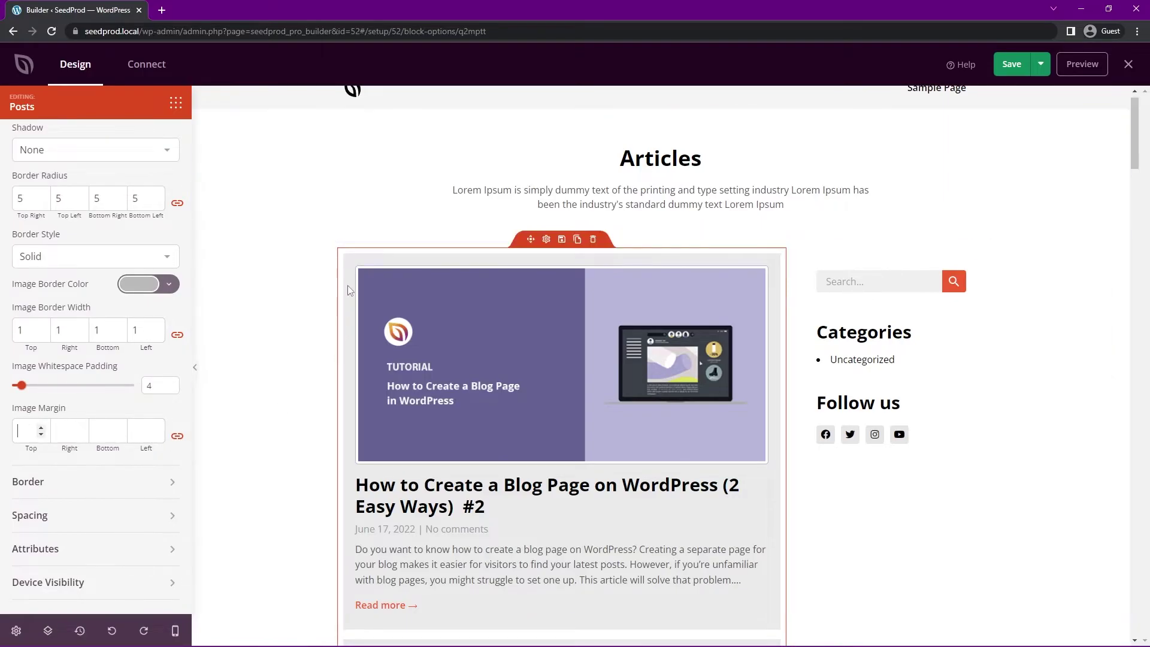
- Try a border radius of 52 on the posts themselves, then set it to 5
scroll(95, 233, up, 3)
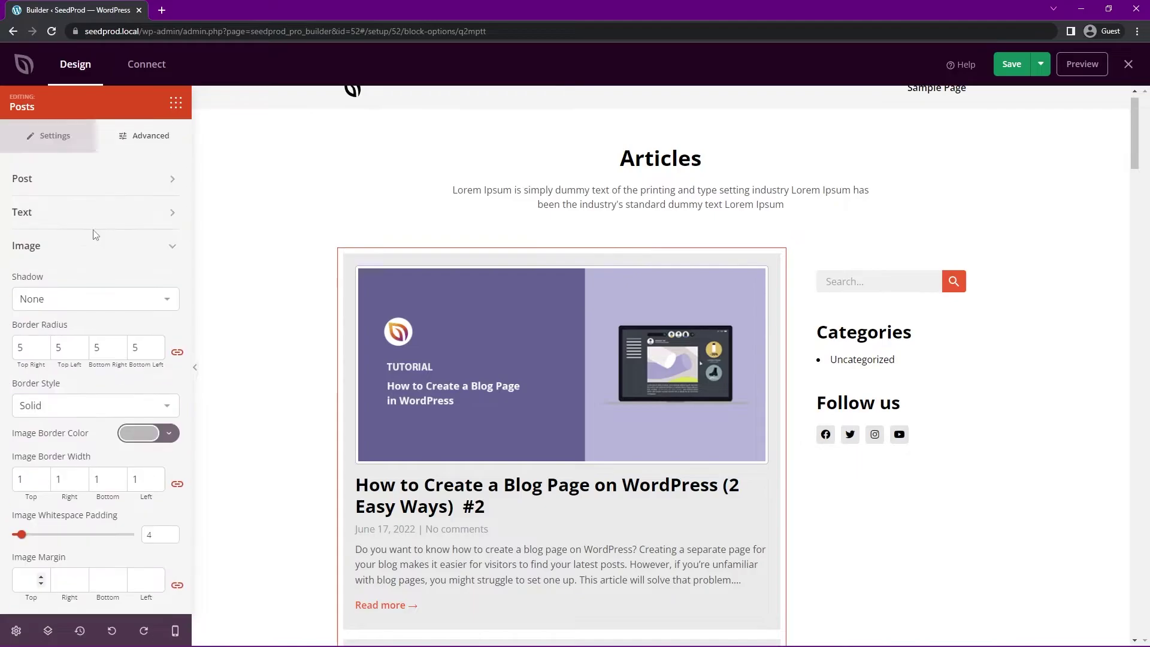
click(113, 255)
click(34, 281)
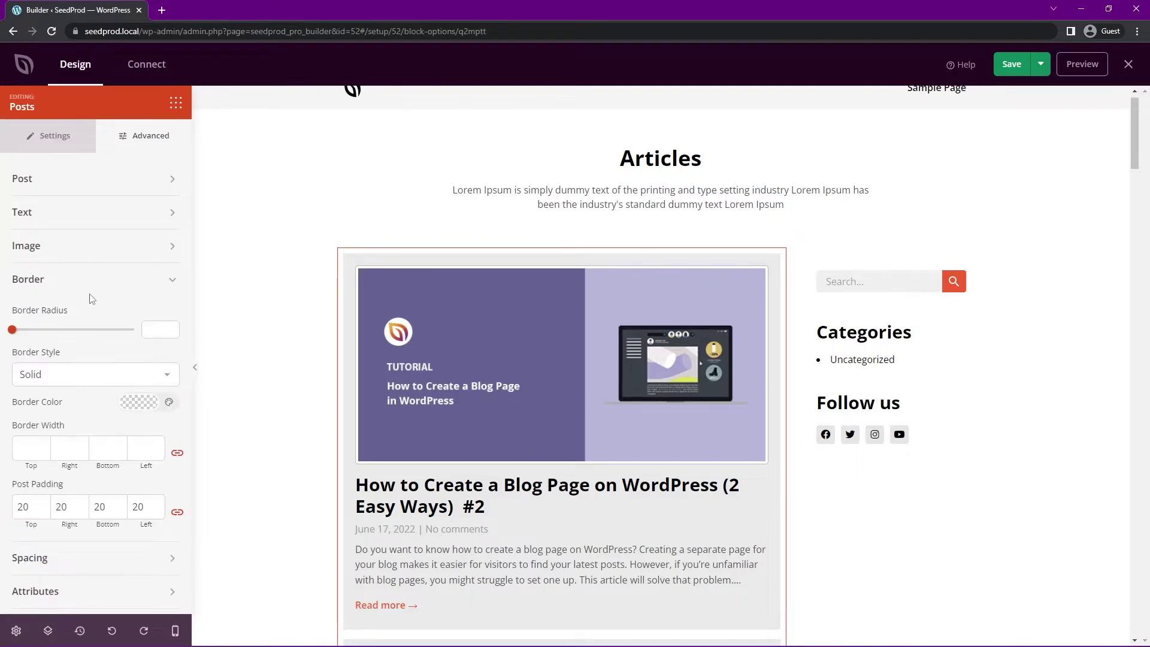
scroll(91, 302, down, 1)
drag(12, 287, 40, 288)
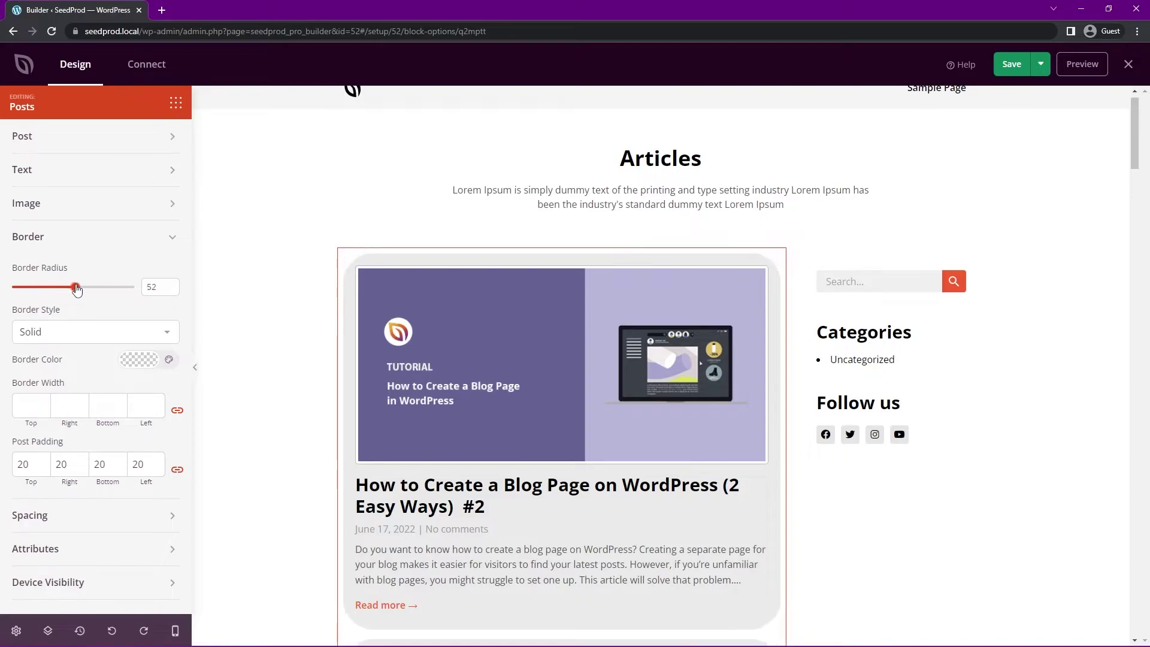
double_click(151, 286)
text(5)
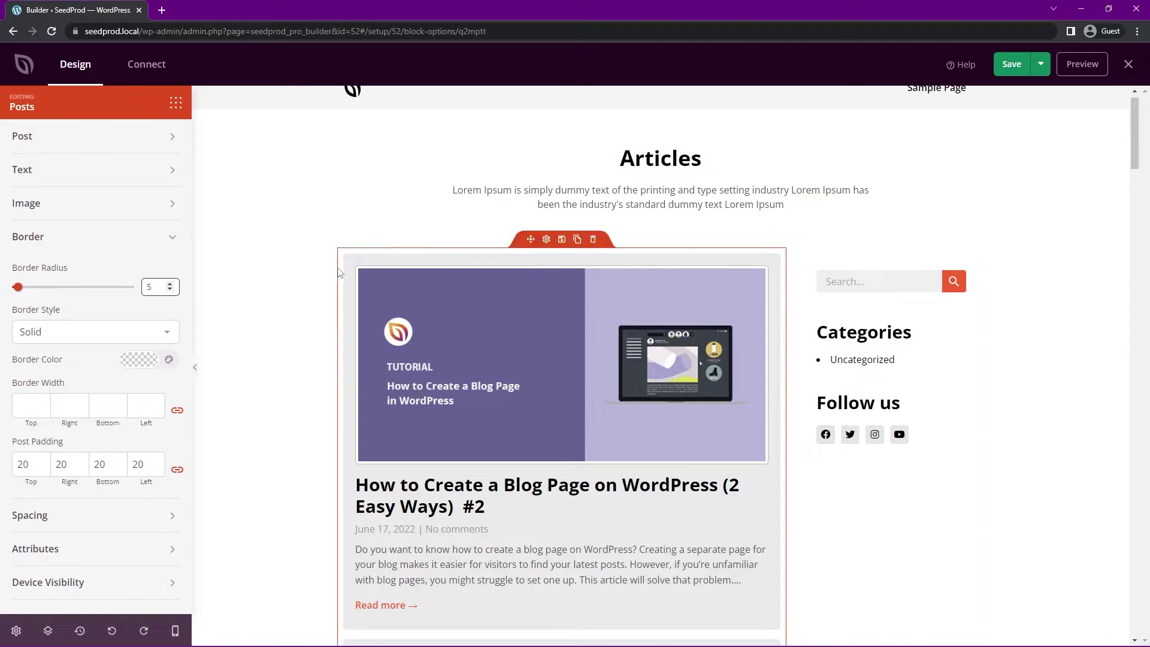
- Give the posts a light grey border with a width of 1 on all sides
click(137, 360)
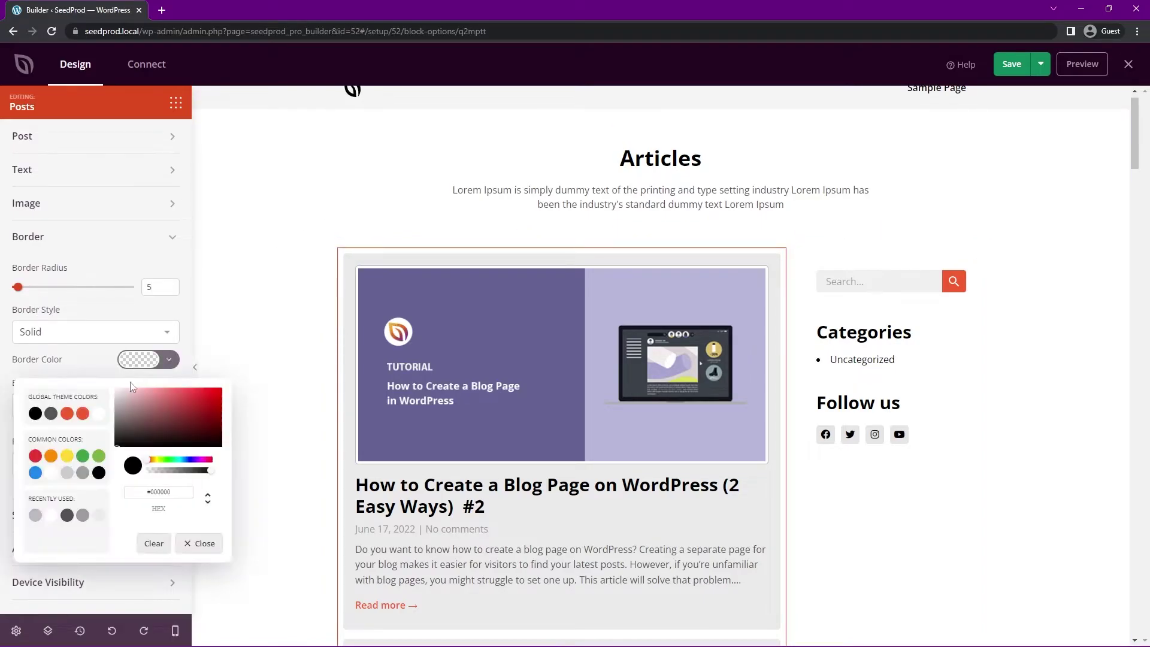
click(119, 400)
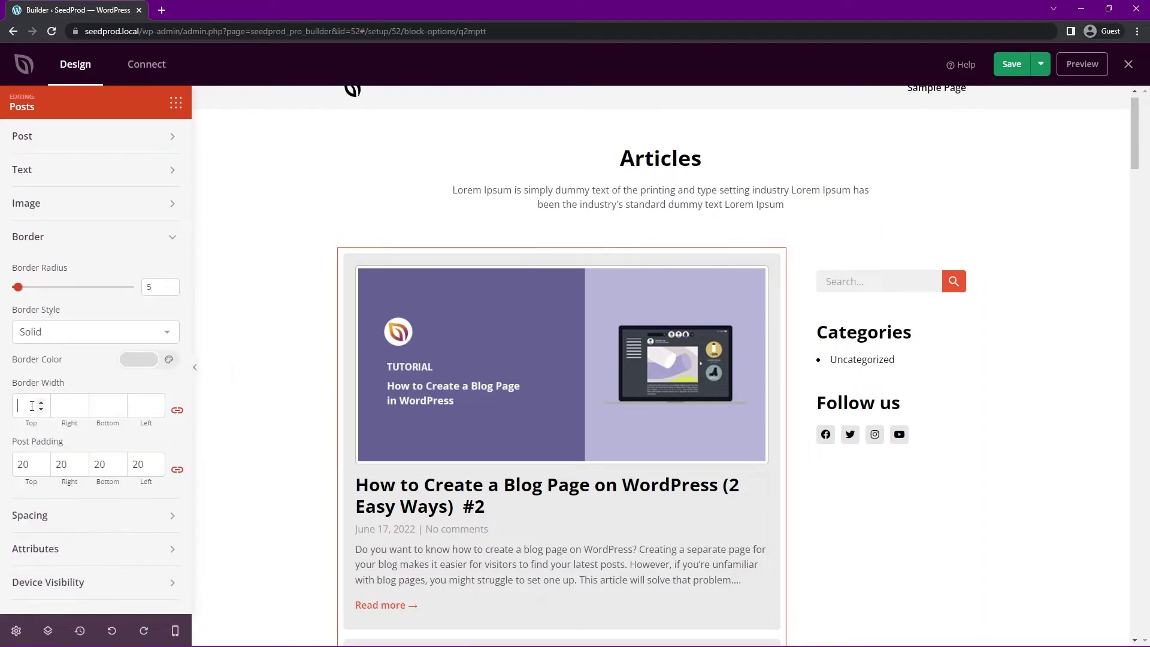
scroll(507, 368, down, 1)
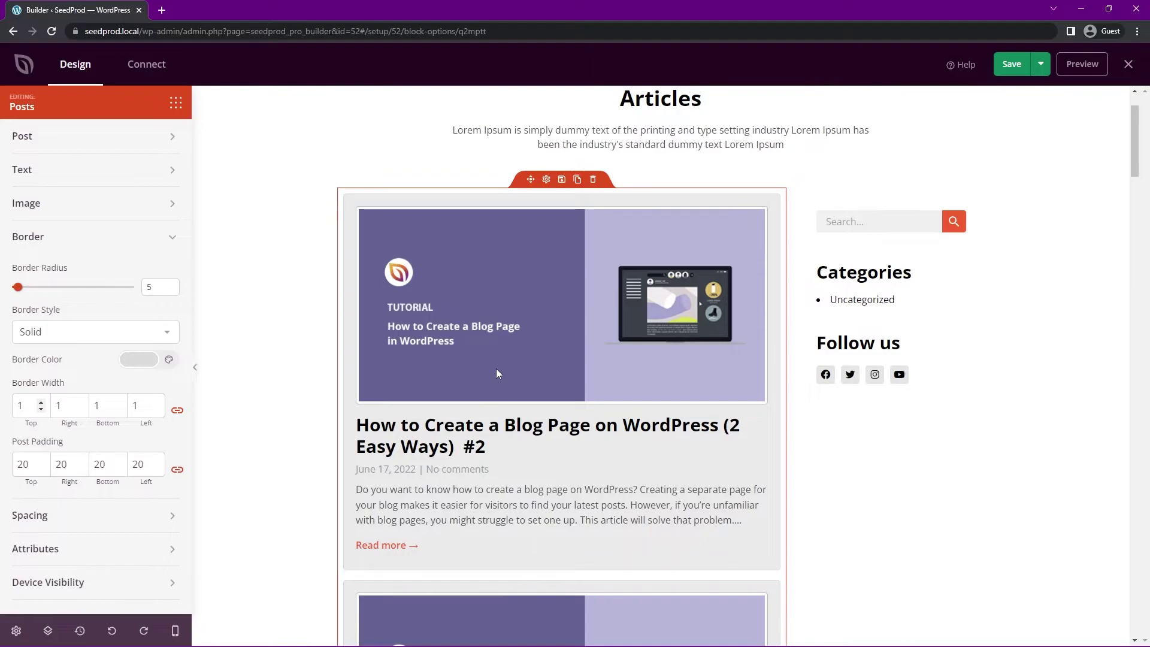
- Look over the Posts block's margin and padding options, CSS ID and custom class settings
click(138, 236)
click(66, 326)
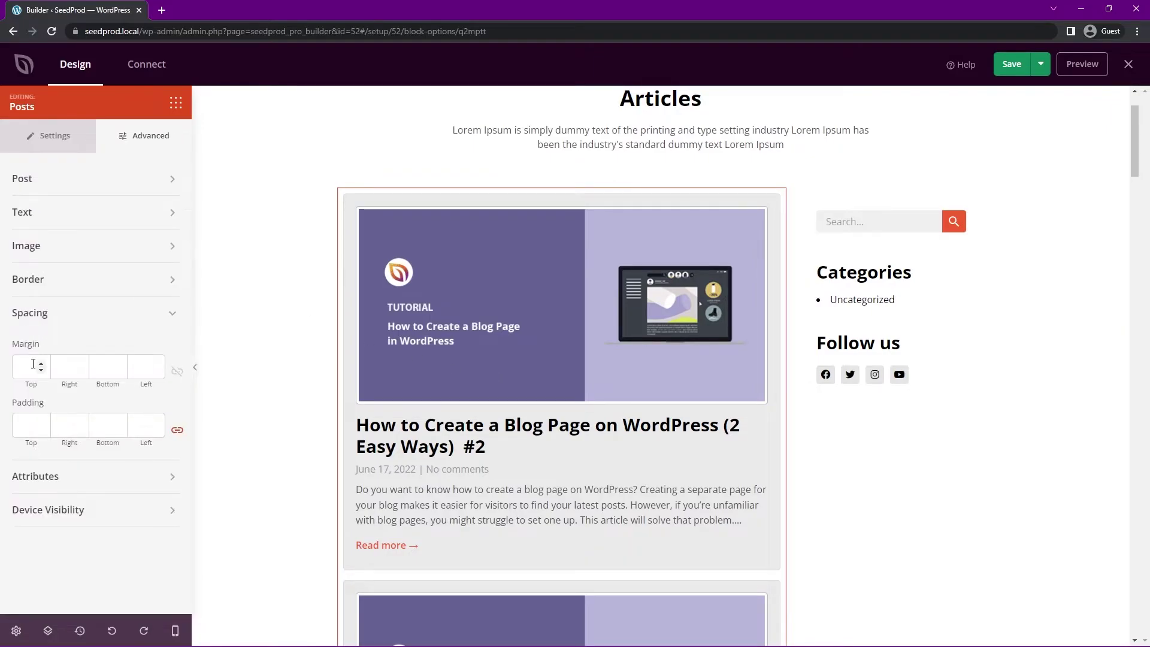
click(72, 315)
click(38, 346)
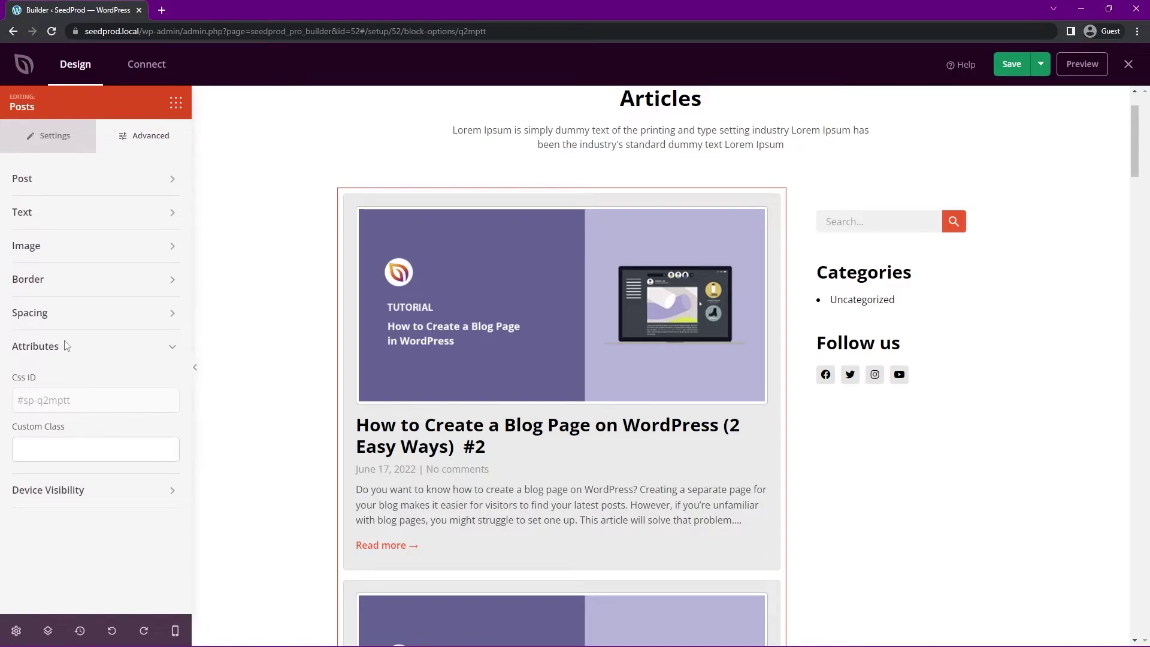
drag(57, 403, 13, 403)
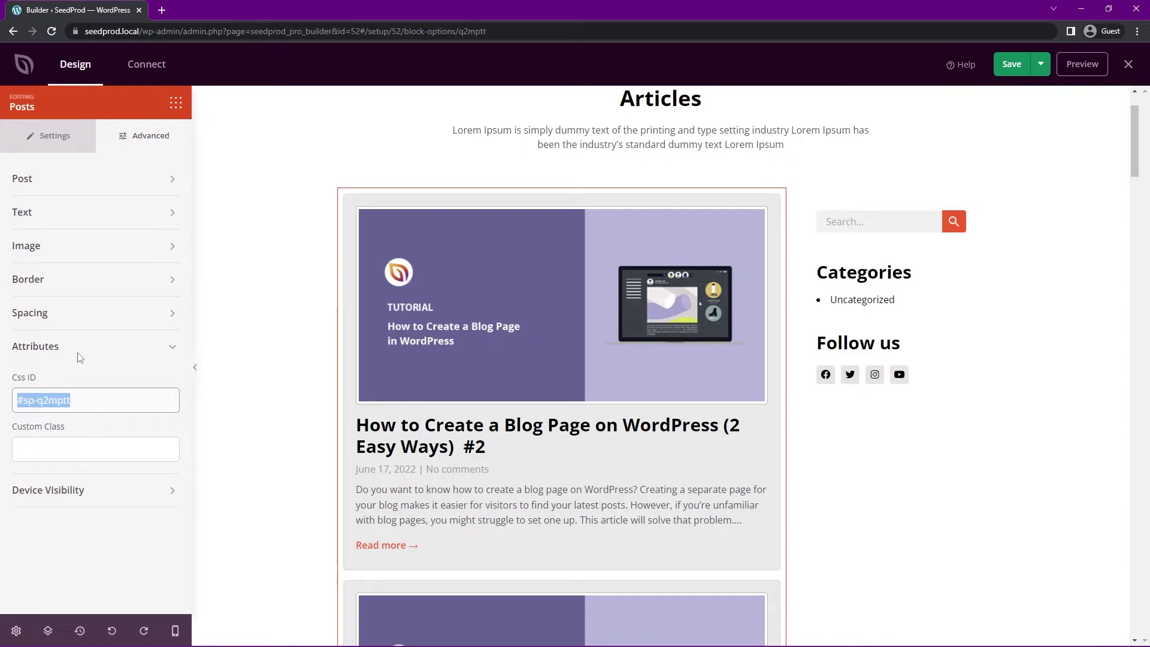
click(100, 352)
- Try hiding the Posts block on mobile using the mobile preview, then return to desktop view and turn the hiding off
click(43, 393)
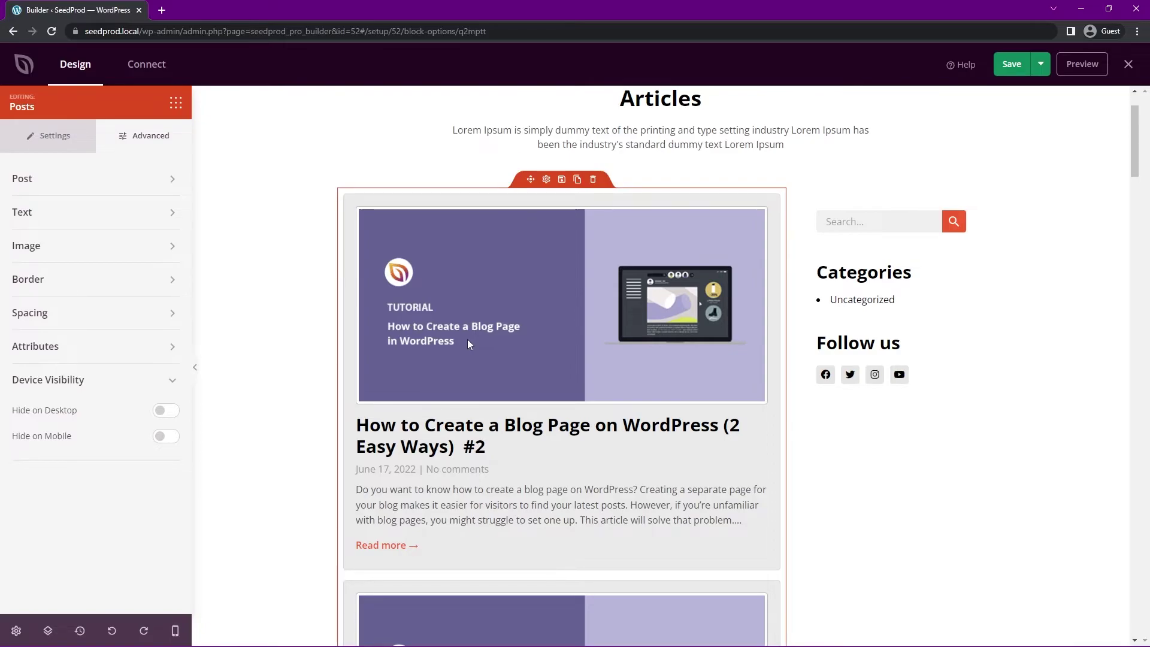
click(176, 631)
scroll(767, 128, down, 1)
drag(767, 128, 791, 134)
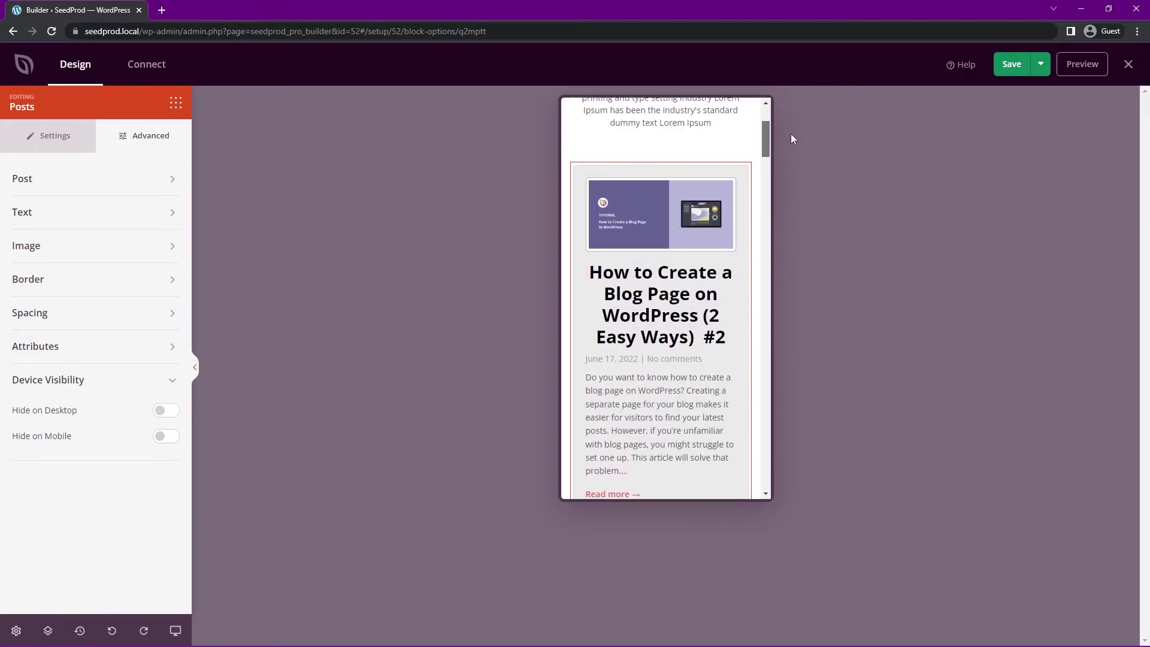
scroll(641, 187, up, 1)
click(168, 437)
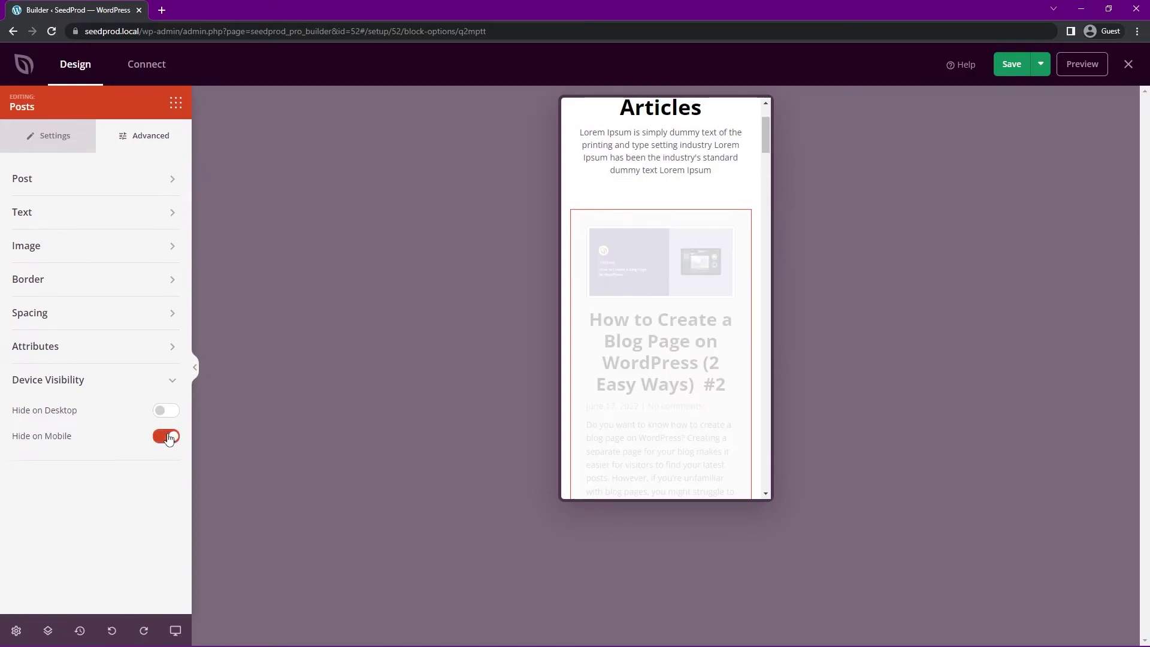
click(175, 630)
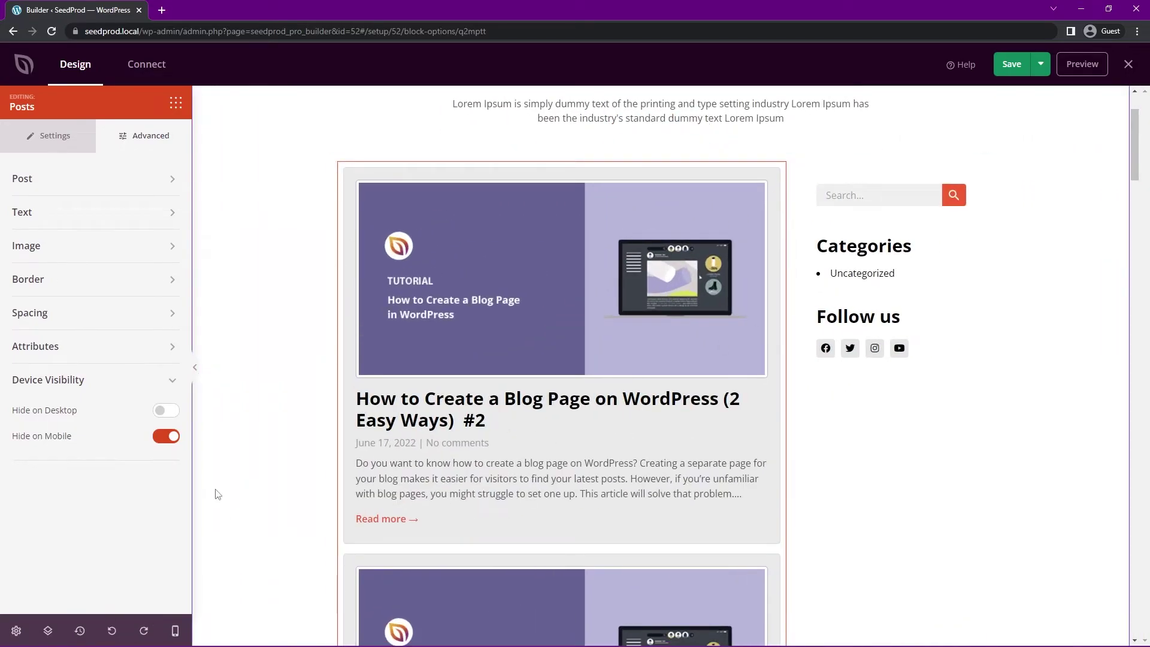
click(167, 437)
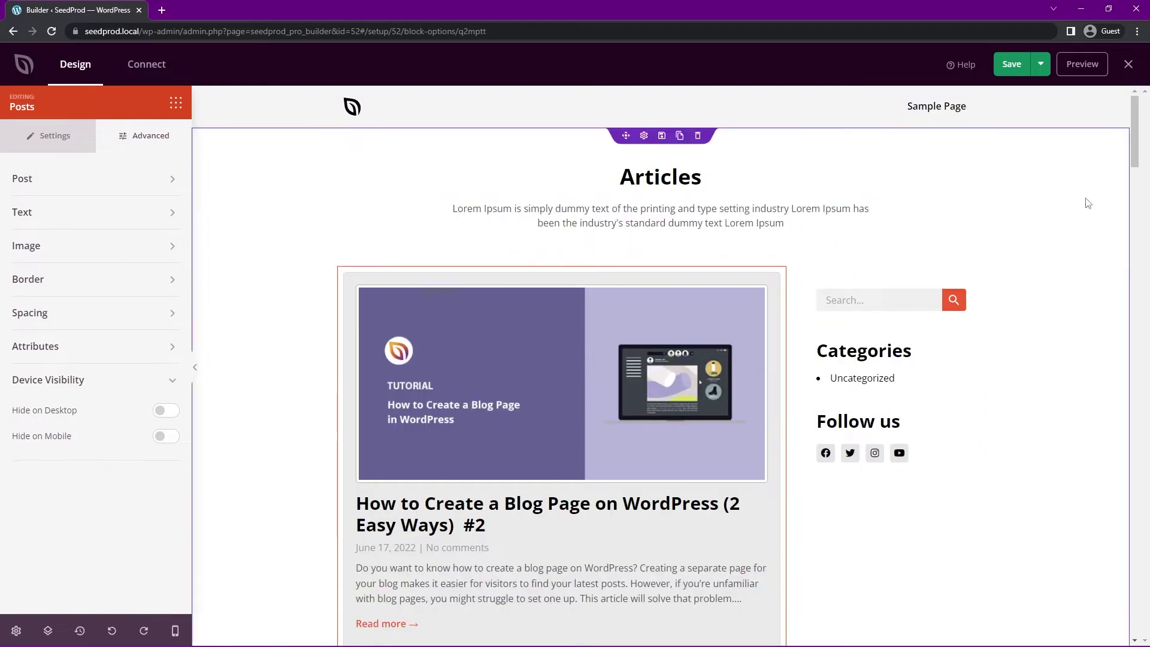
- Add an Optin Form block above the existing sidebar content and a Social Profiles block below it
scroll(562, 359, down, 15)
scroll(561, 360, down, 10)
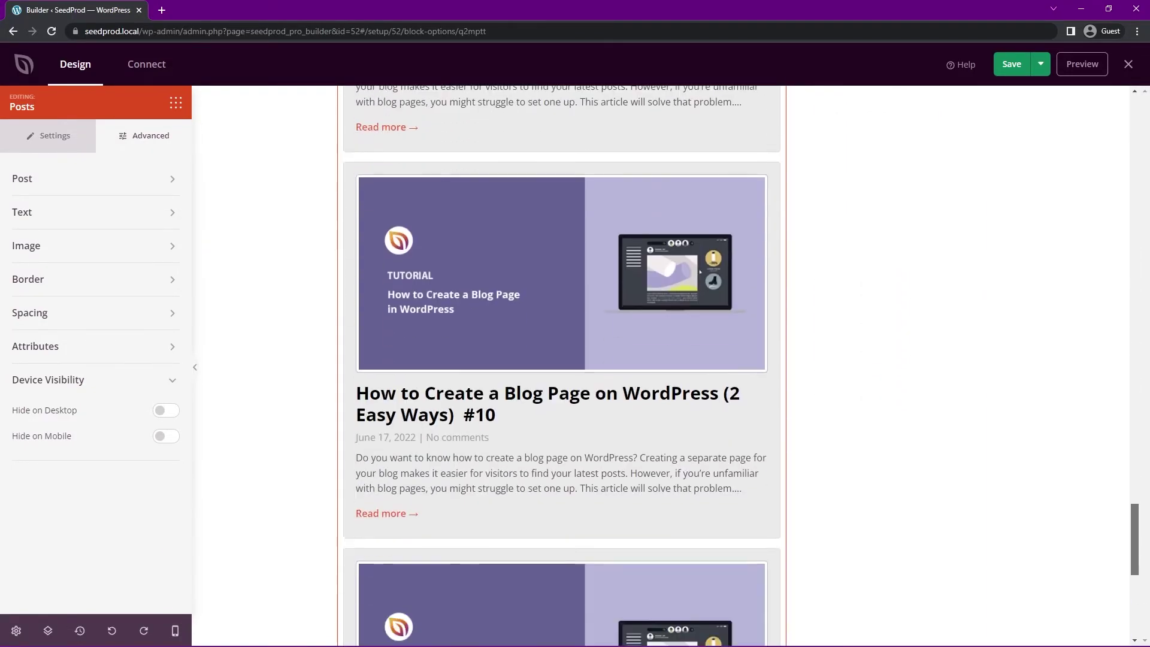
scroll(562, 359, up, 10)
scroll(990, 372, up, 15)
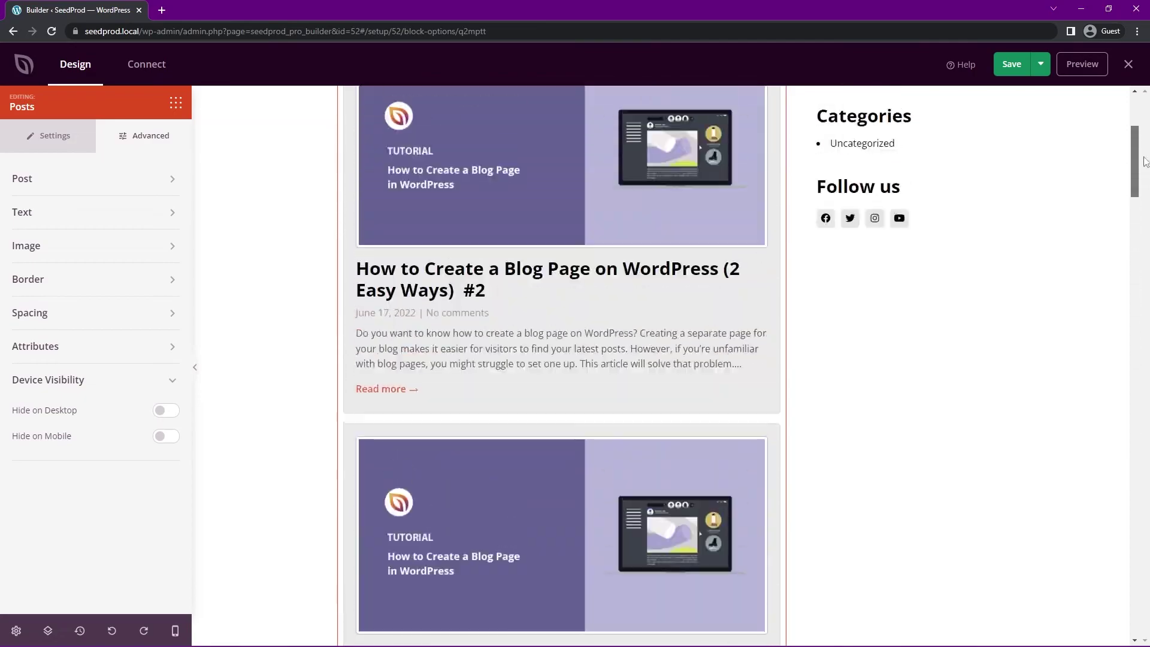
click(990, 372)
scroll(103, 386, down, 4)
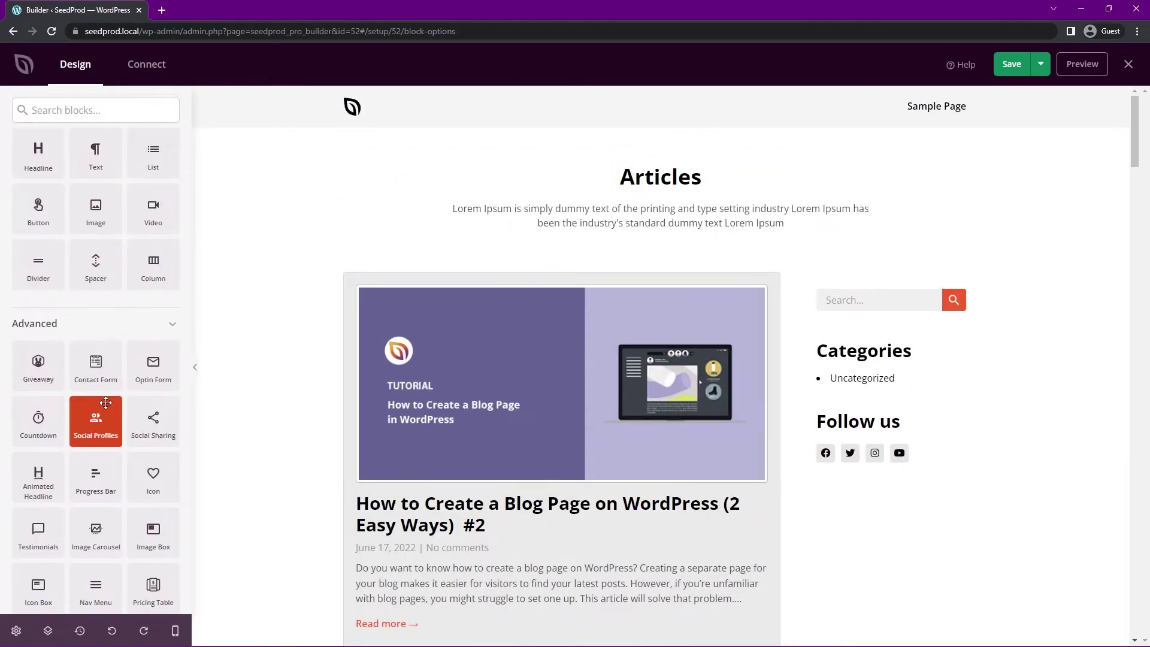
drag(153, 246, 898, 292)
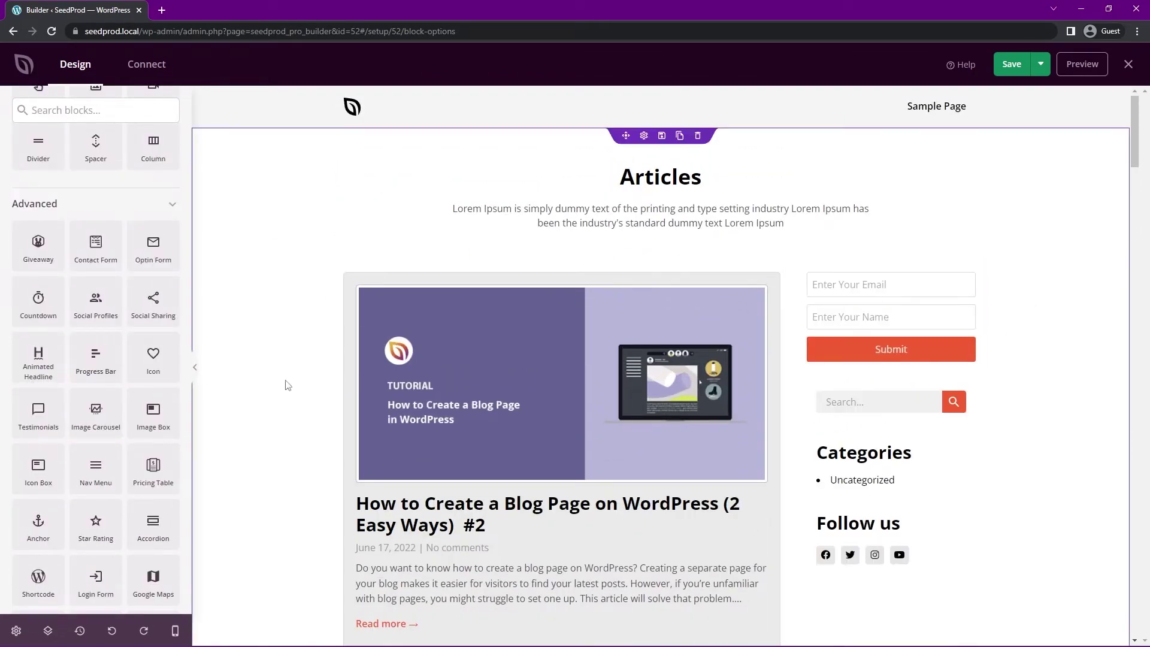
scroll(154, 359, down, 1)
drag(94, 242, 857, 432)
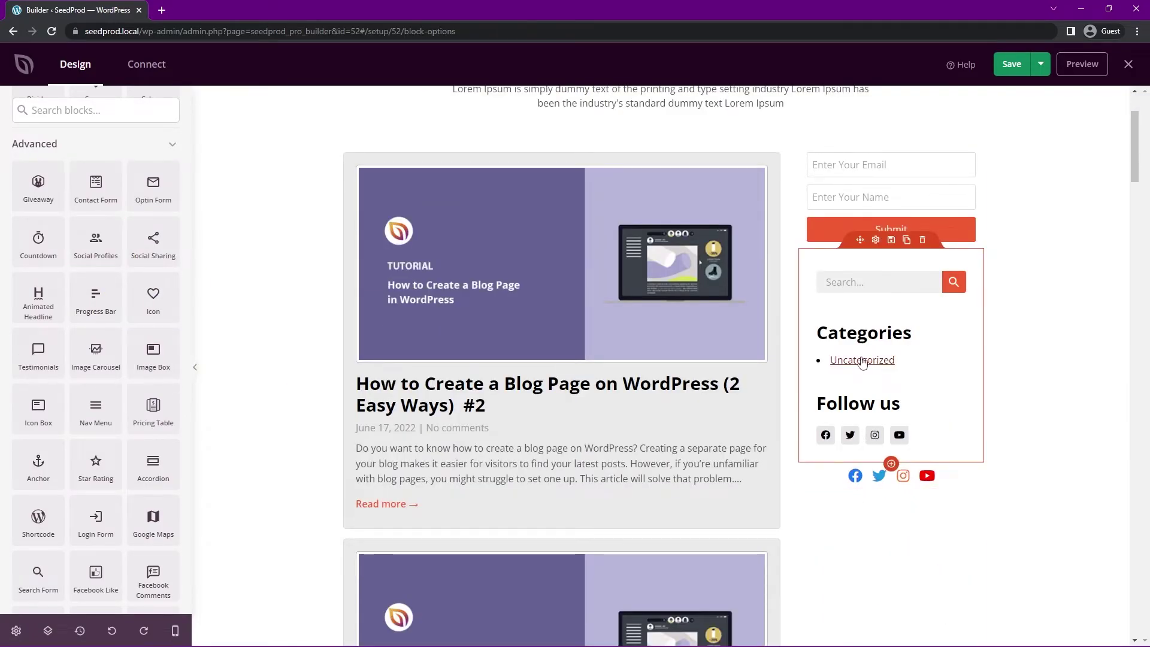
- Delete the original sidebar block containing the search box, Categories and Follow us sections
click(922, 240)
click(556, 361)
scroll(916, 328, up, 1)
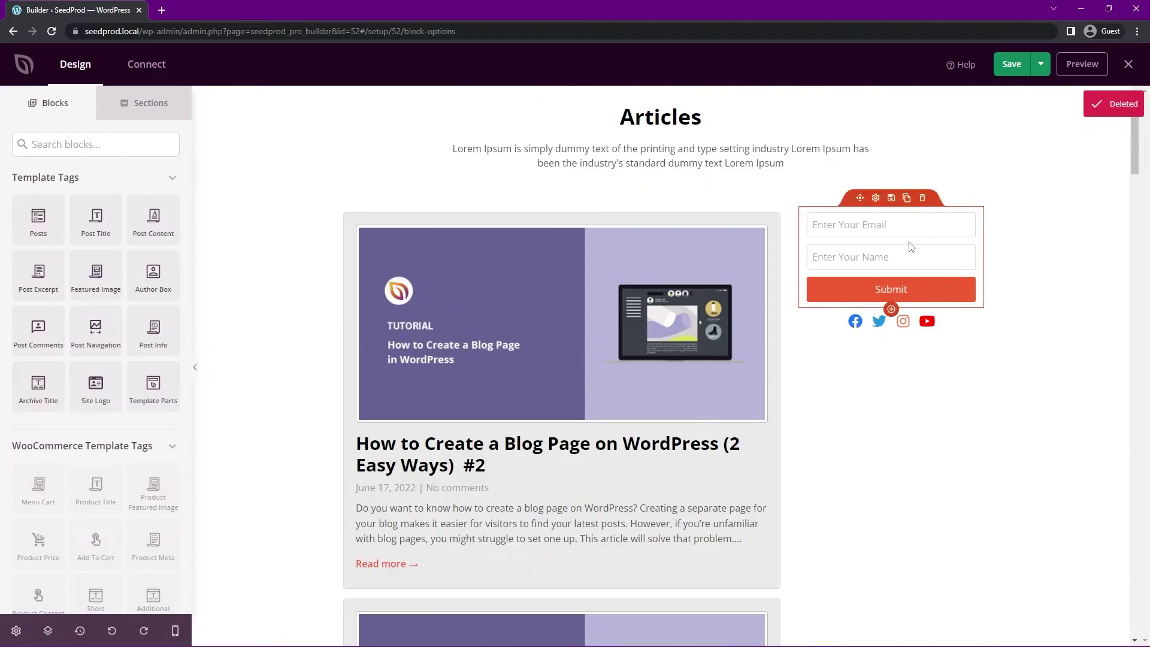
- Hide the Name field in the sidebar's Optin Form block
click(892, 240)
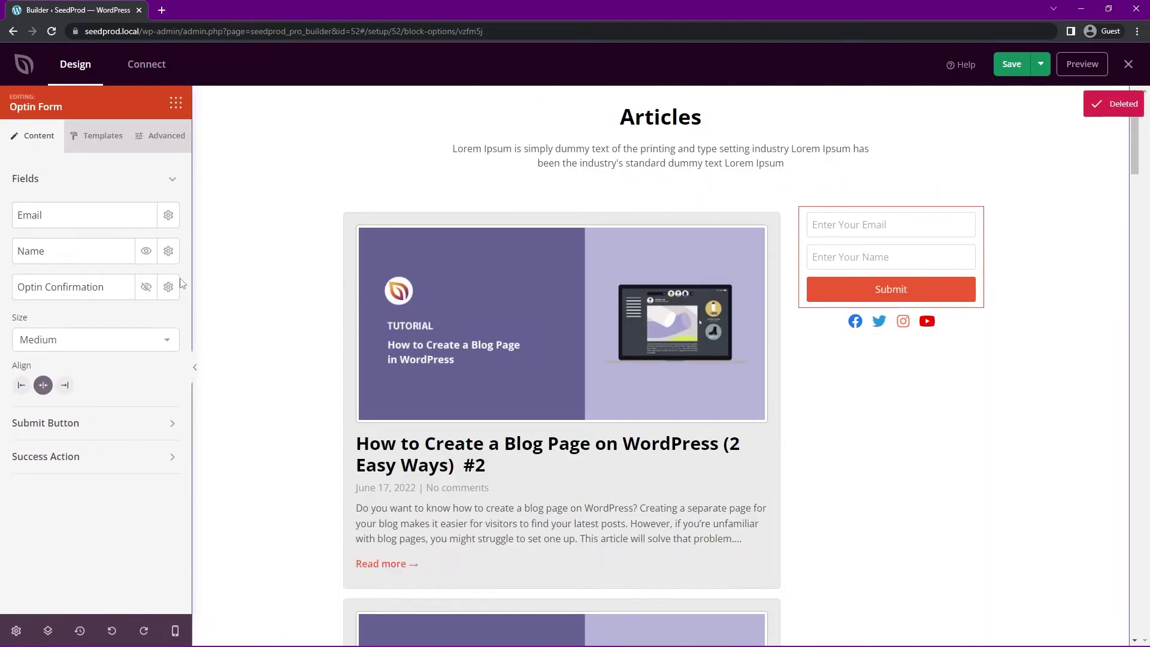
click(147, 251)
click(895, 317)
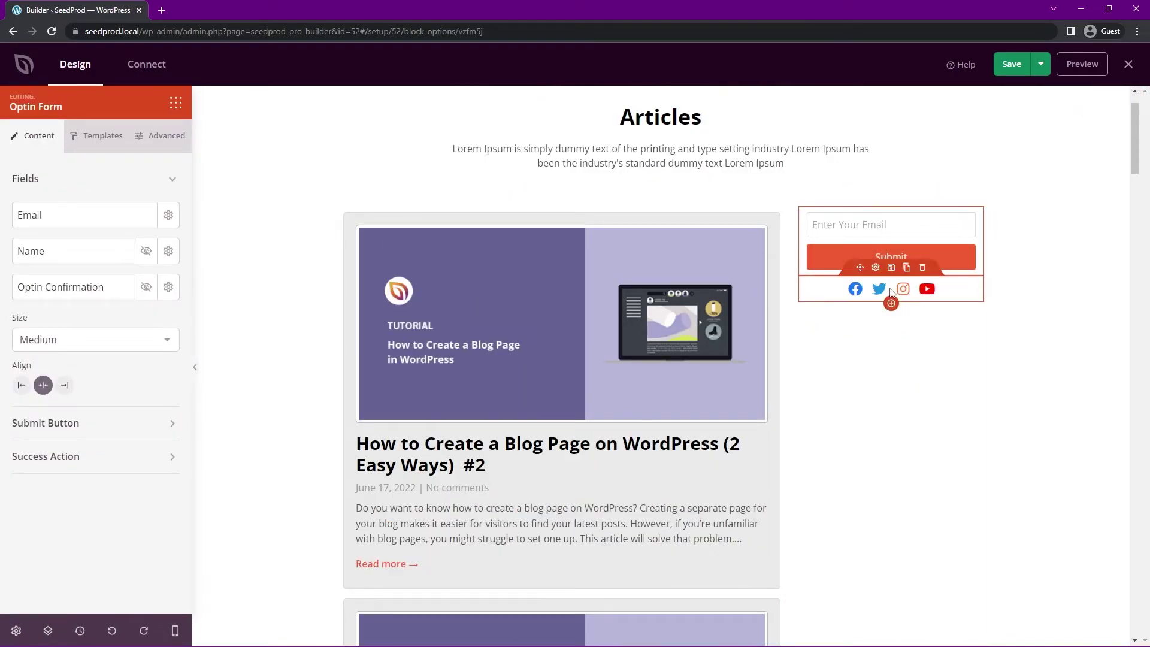
- Try adding a Button block above the sidebar's Optin Form, then delete that block
scroll(96, 299, down, 10)
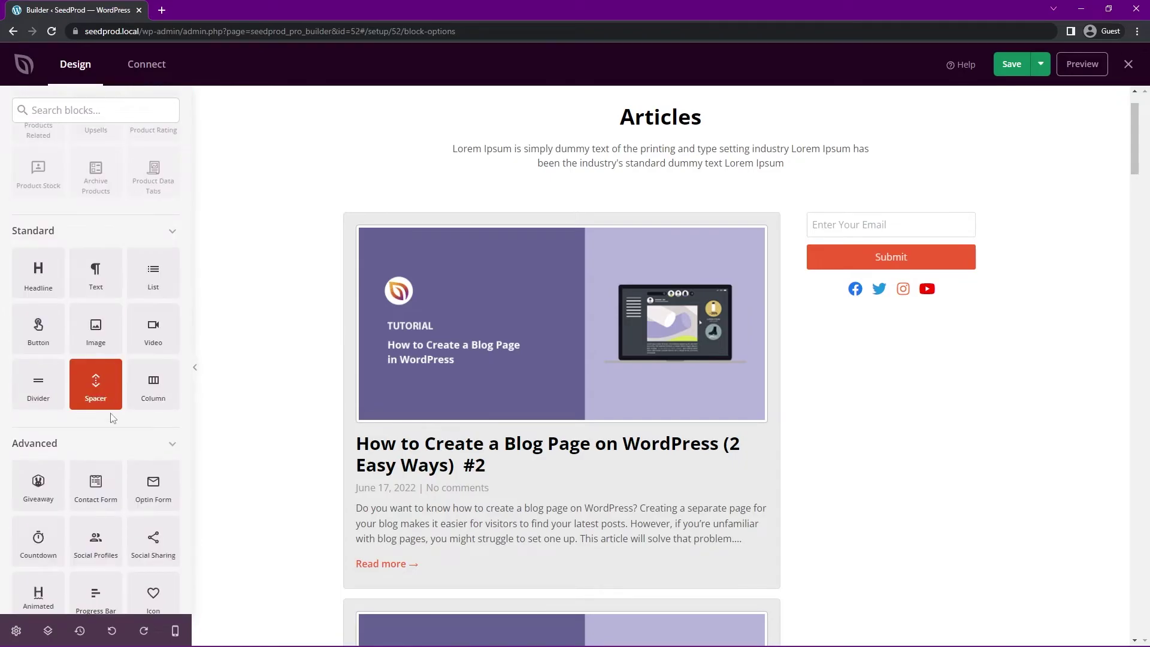
drag(38, 328, 878, 209)
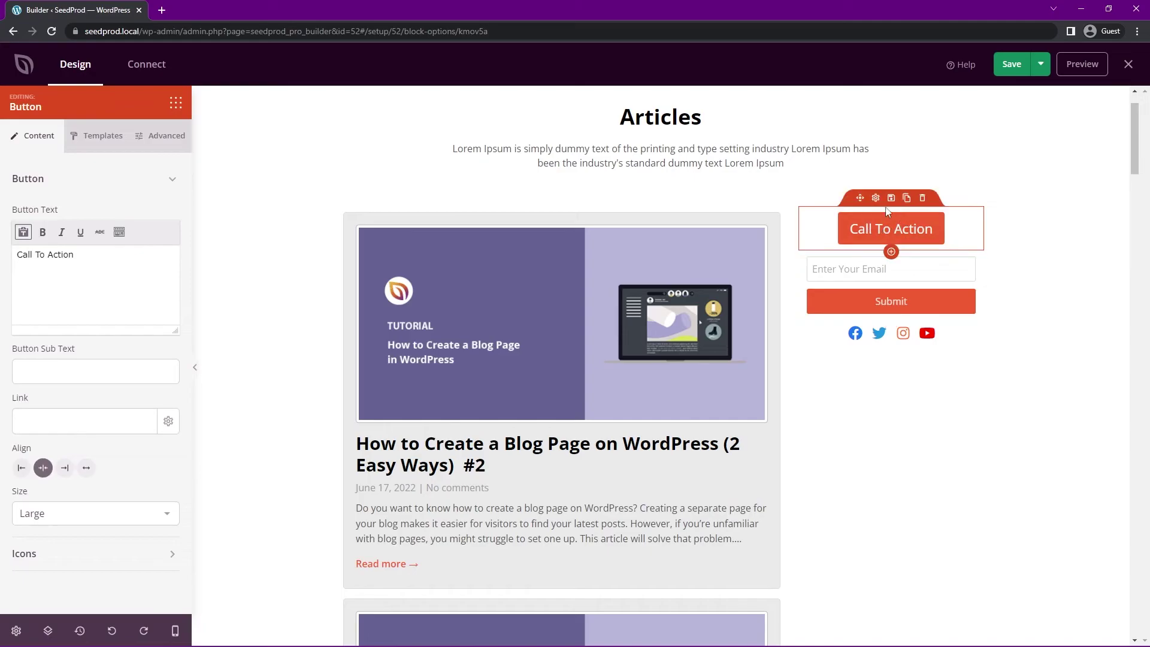
scroll(880, 227, up, 1)
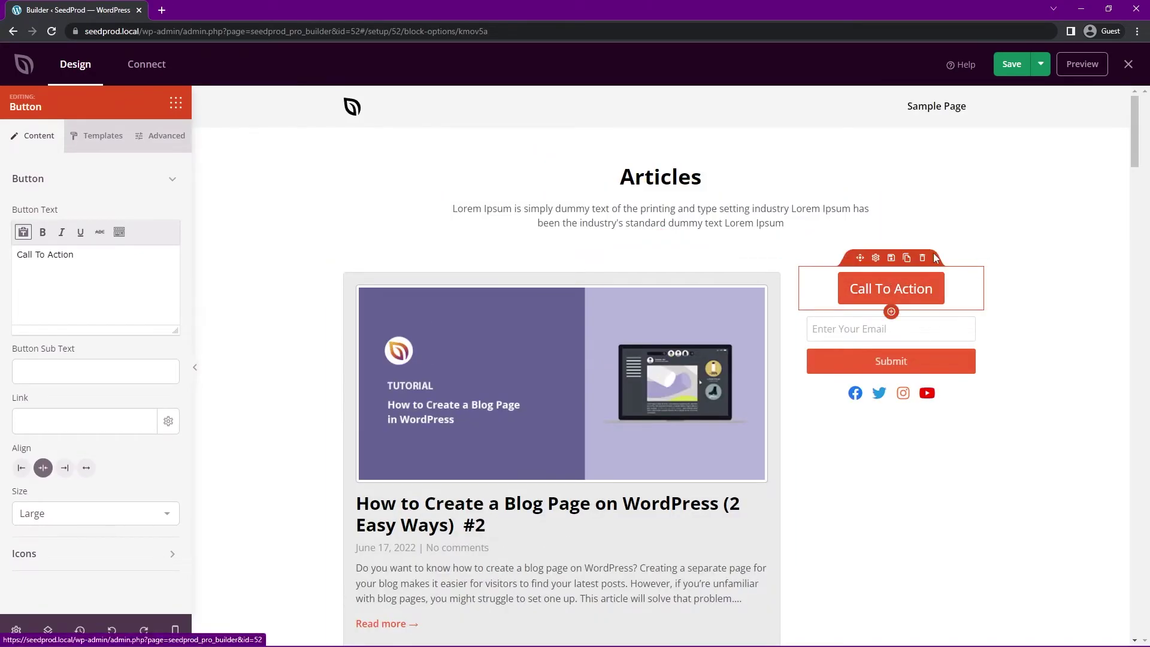
key(Delete)
click(539, 359)
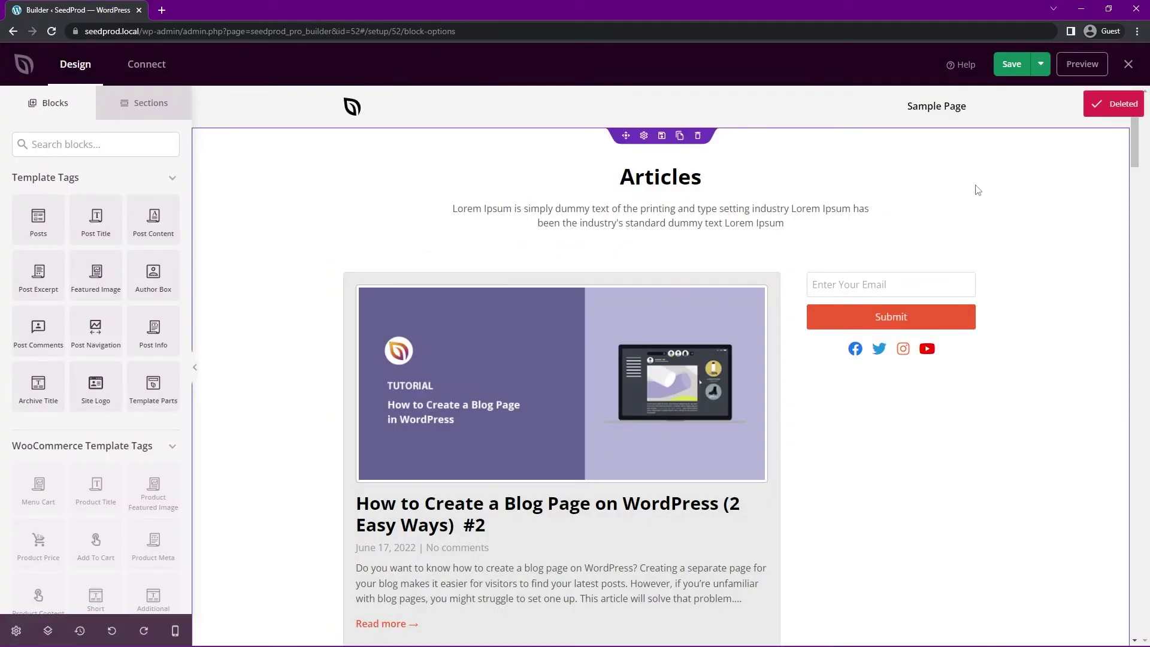
- Save the blog index template and exit the builder to the theme templates list
click(1011, 64)
click(1129, 66)
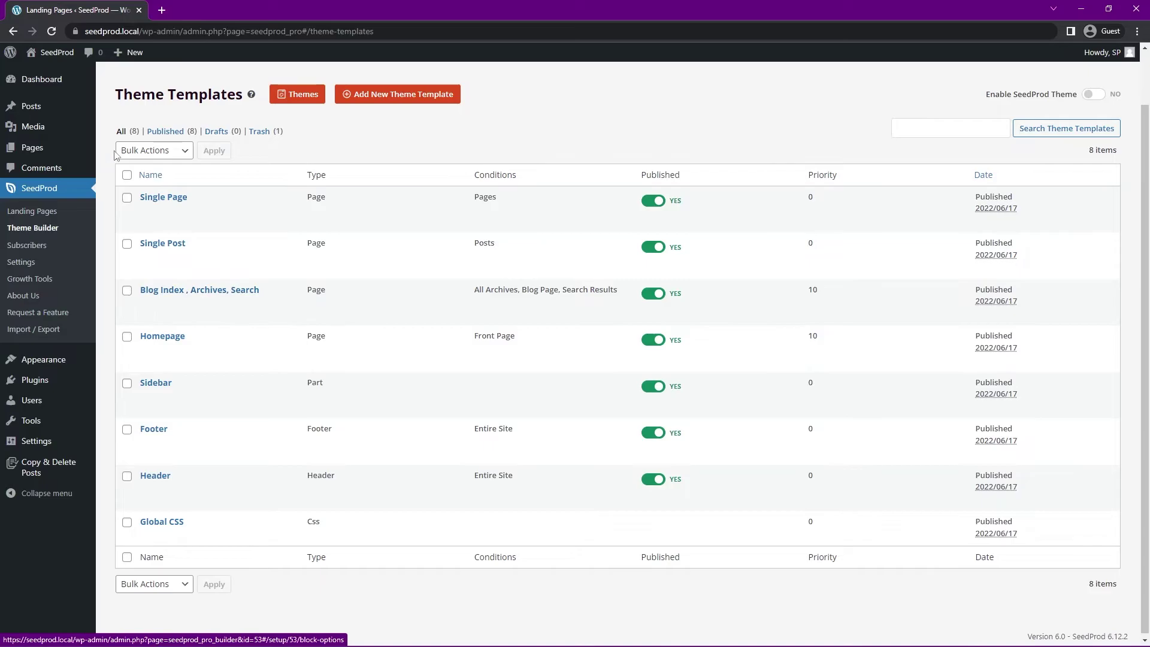
- Open the live site in a separate browser tab to check its current theme, then return to the theme templates list
mouse_move(64, 59)
click(52, 78)
mouse_move(1142, 99)
mouse_down()
mouse_move(1142, 139)
mouse_move(1142, 90)
mouse_up()
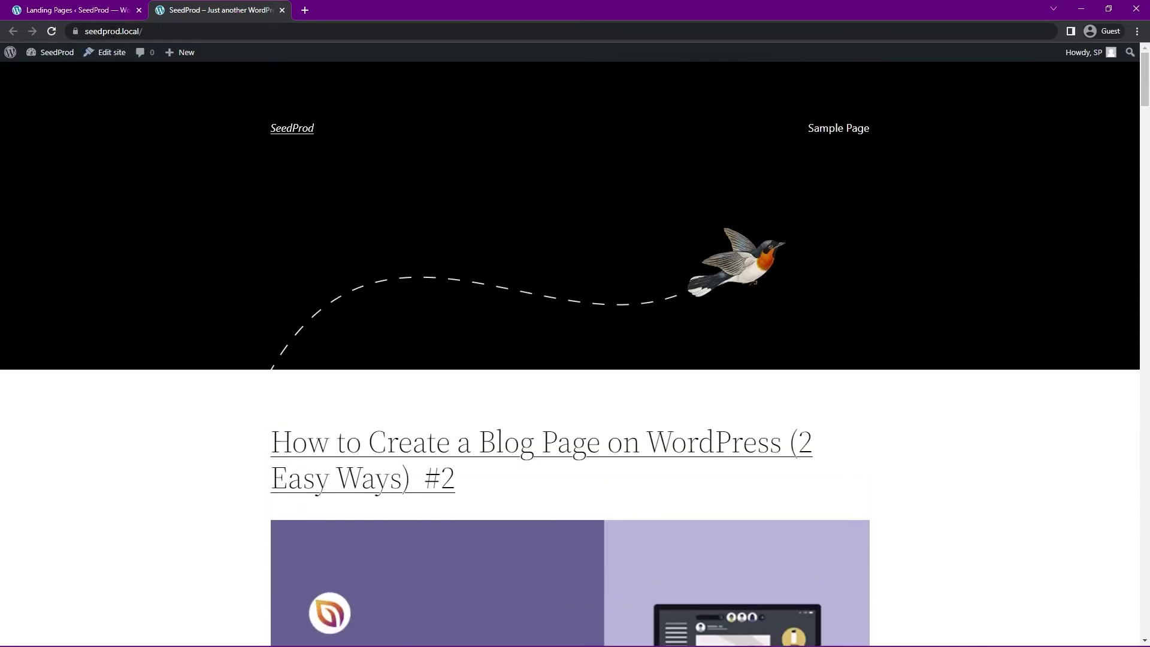
click(105, 12)
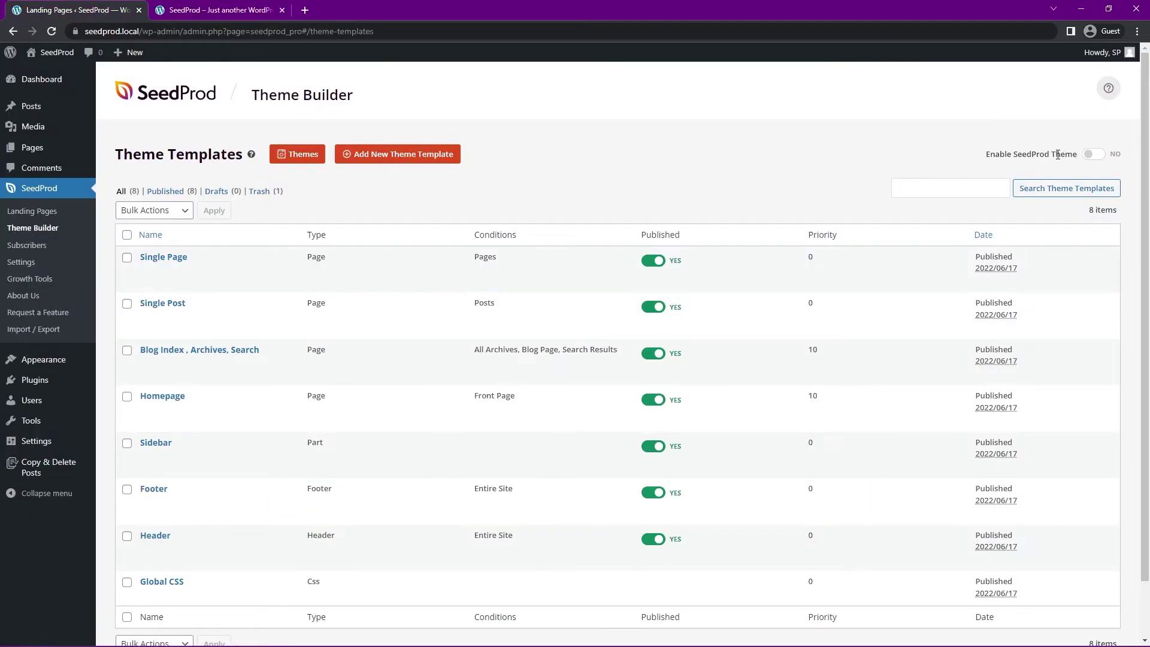
- Enable the SeedProd theme and accept the automatic creation of static Home and Blog pages
drag(989, 153, 1079, 158)
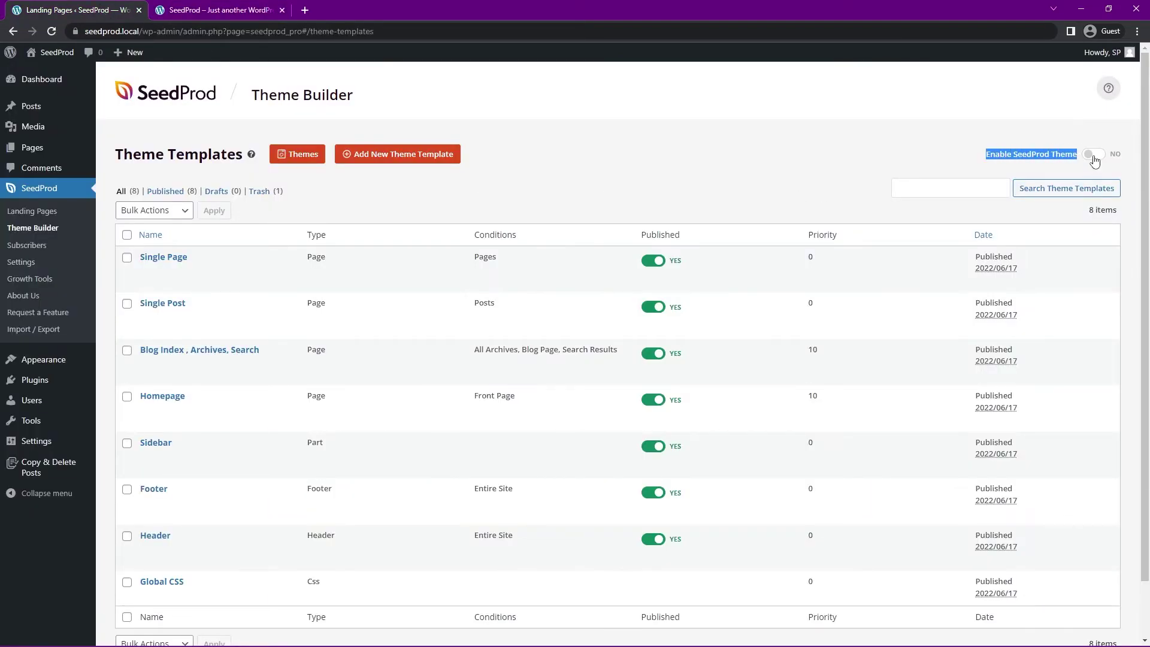
click(1092, 155)
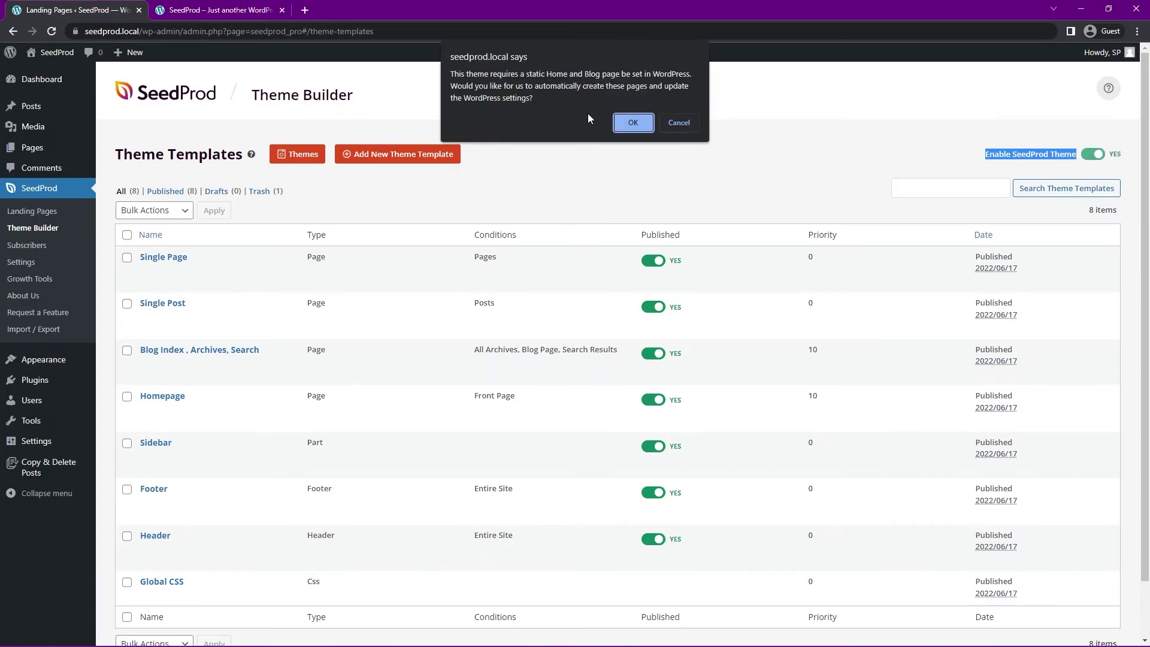
double_click(555, 74)
drag(584, 74, 607, 74)
click(579, 88)
click(633, 122)
click(680, 122)
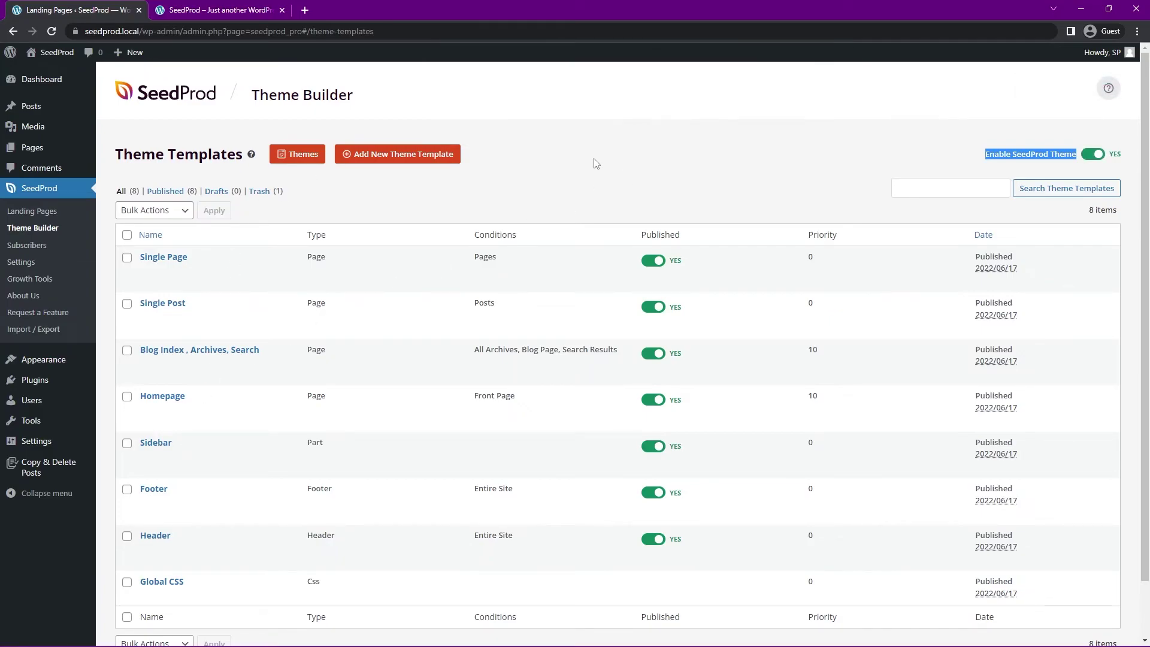
click(710, 141)
- Switch to the live site and reload it to check the homepage with the SeedProd theme
click(215, 10)
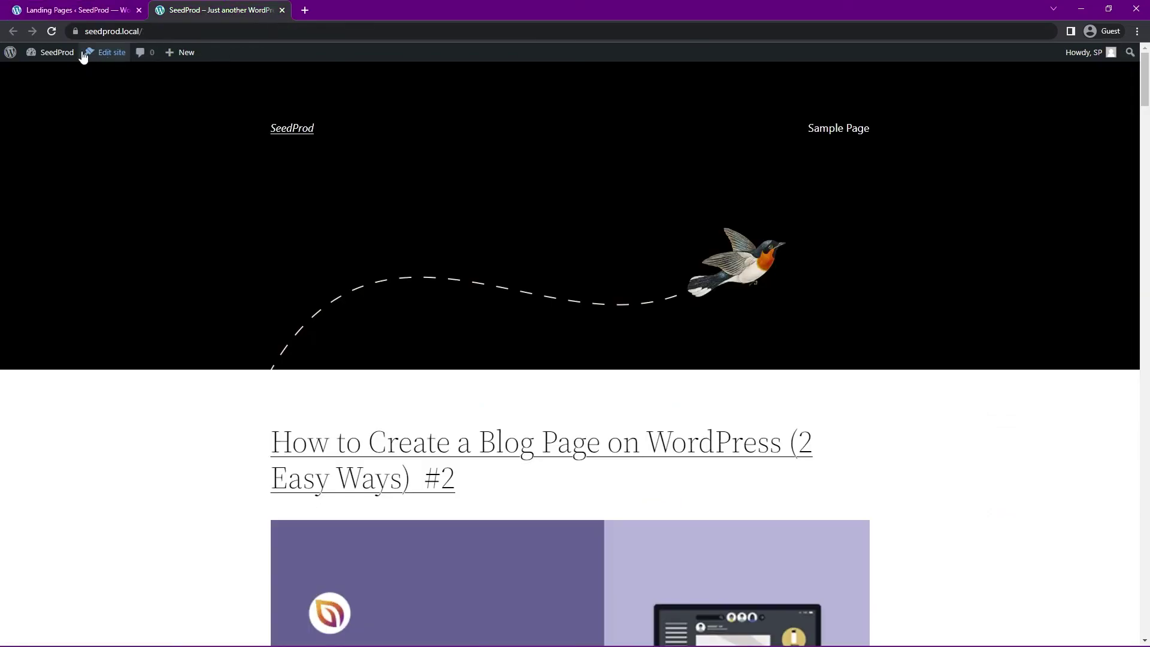
click(52, 31)
drag(247, 254, 558, 252)
click(523, 374)
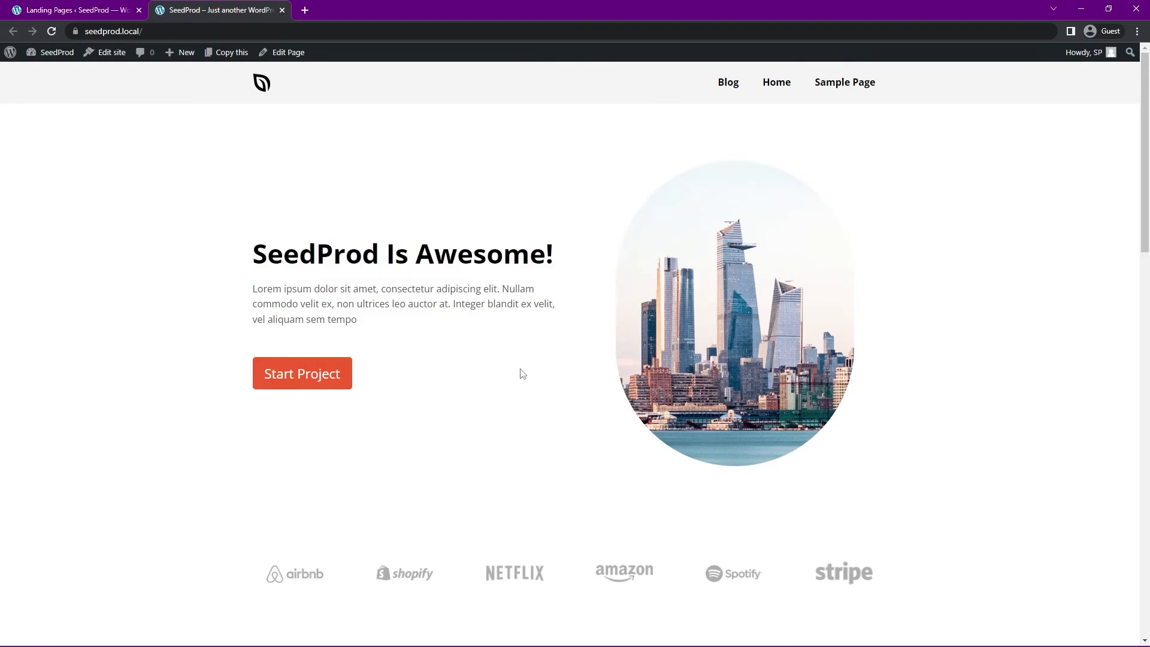
- Open the live site's Blog page and review its post list, optin form and social profiles
click(729, 83)
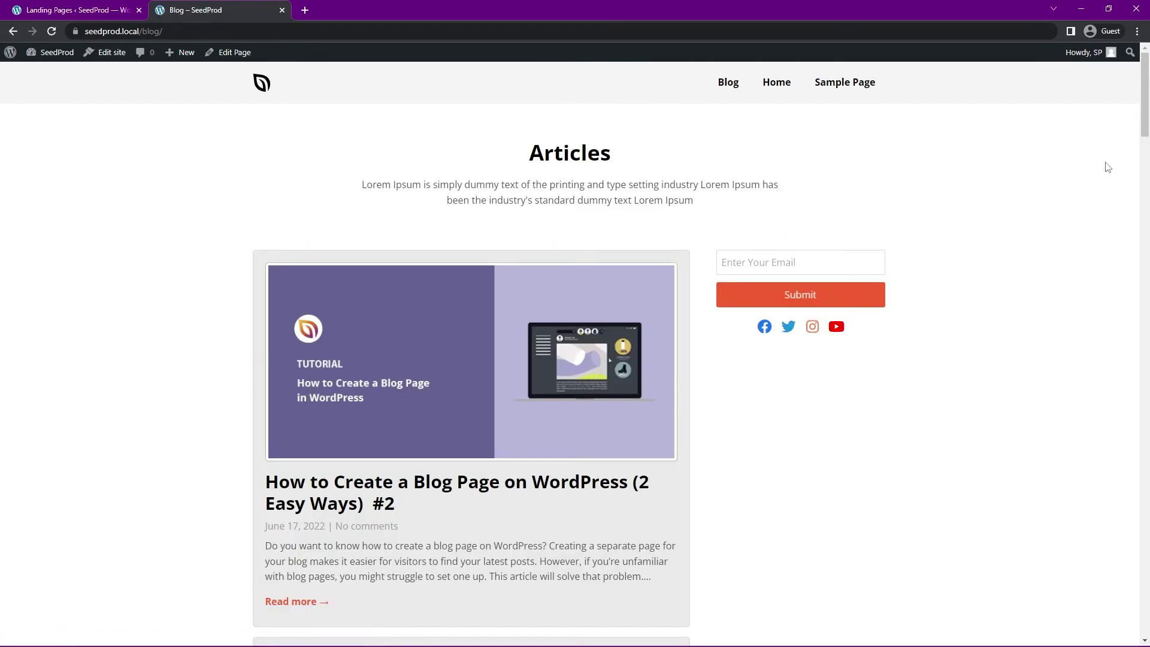
scroll(1143, 85, down, 2)
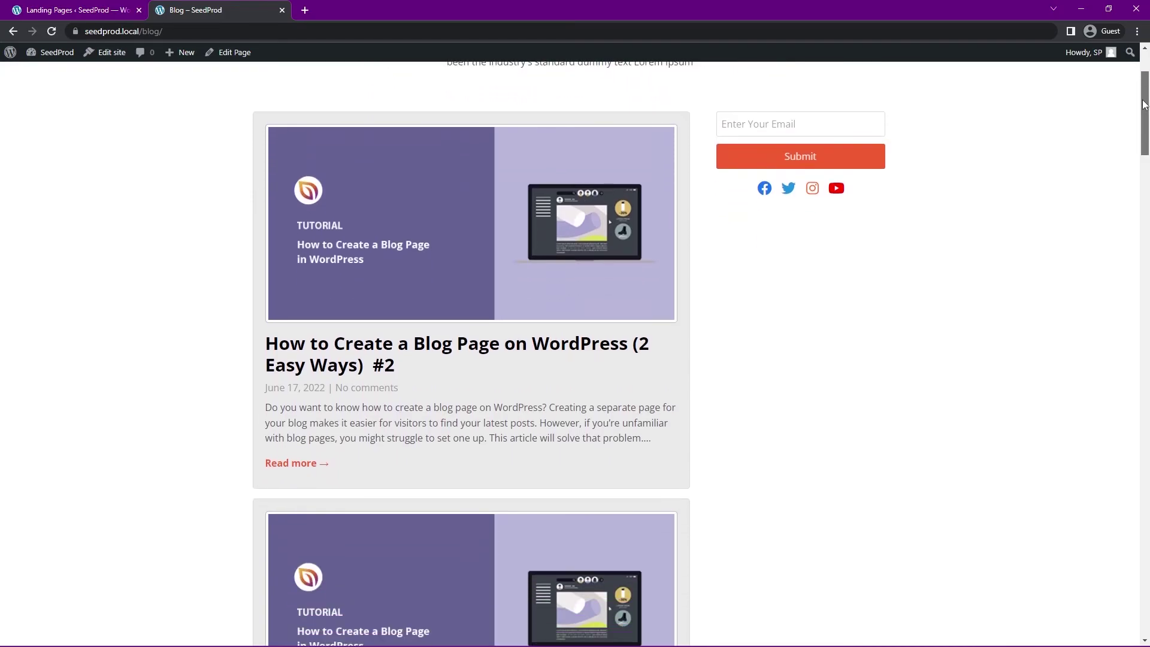
scroll(387, 111, up, 2)
scroll(1000, 280, down, 2)
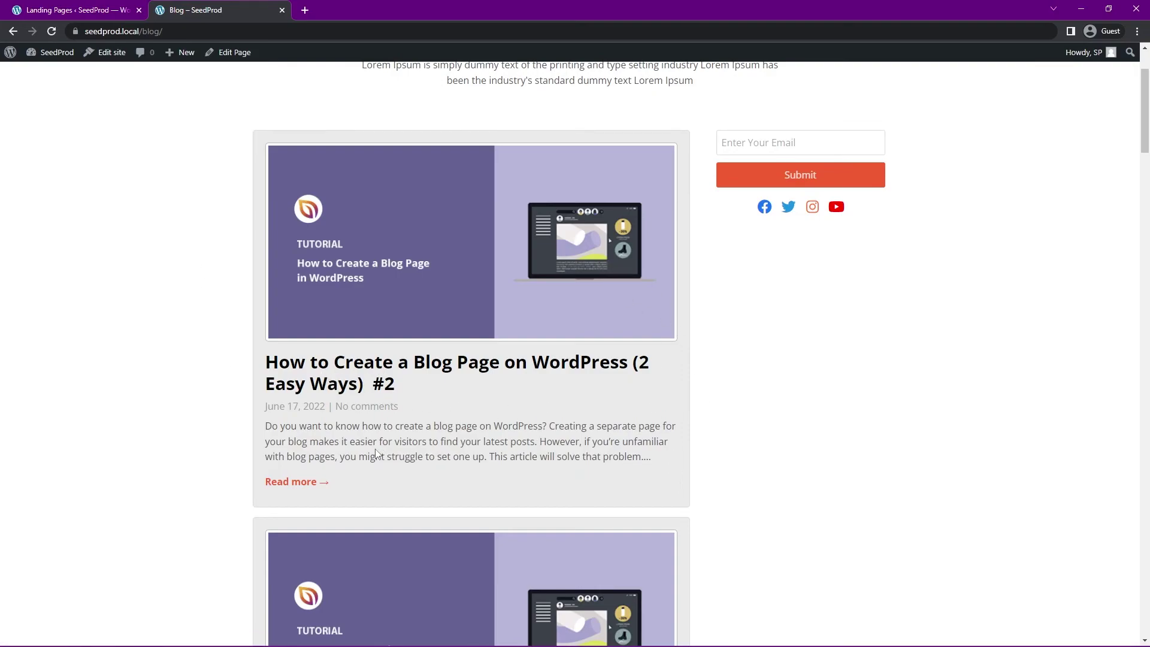
scroll(521, 419, down, 1)
scroll(527, 413, up, 1)
- Open the post "How to Create a Blog Page on WordPress (2 Easy Ways) #2" and look through its content and sidebar
click(358, 366)
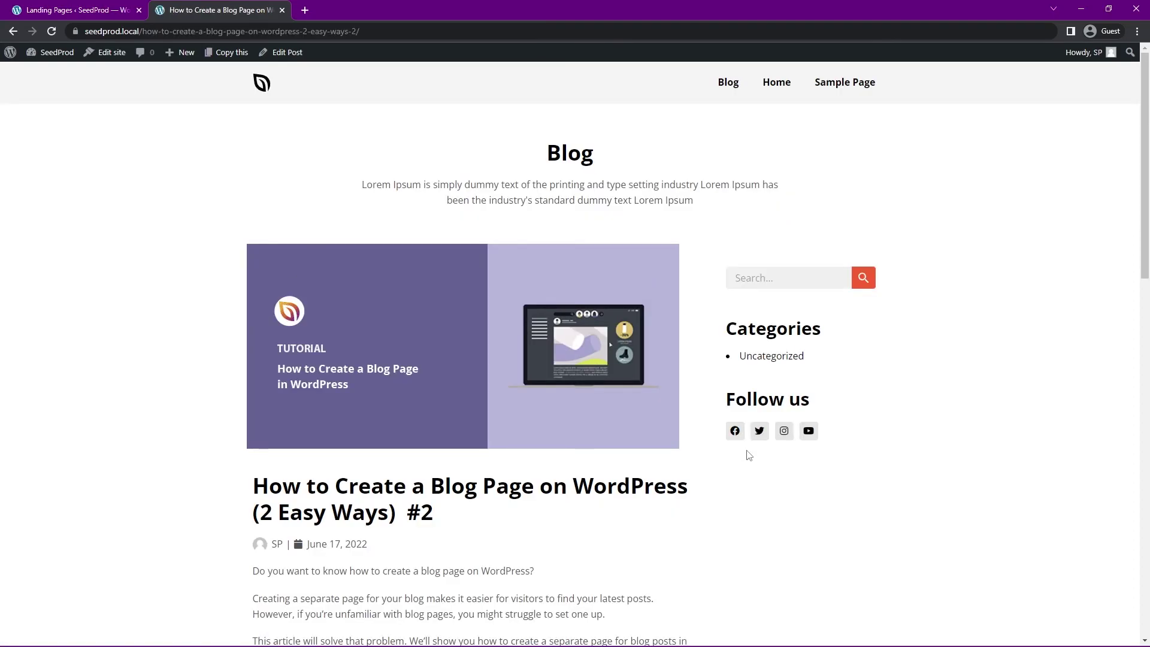
scroll(779, 450, down, 10)
scroll(814, 458, up, 10)
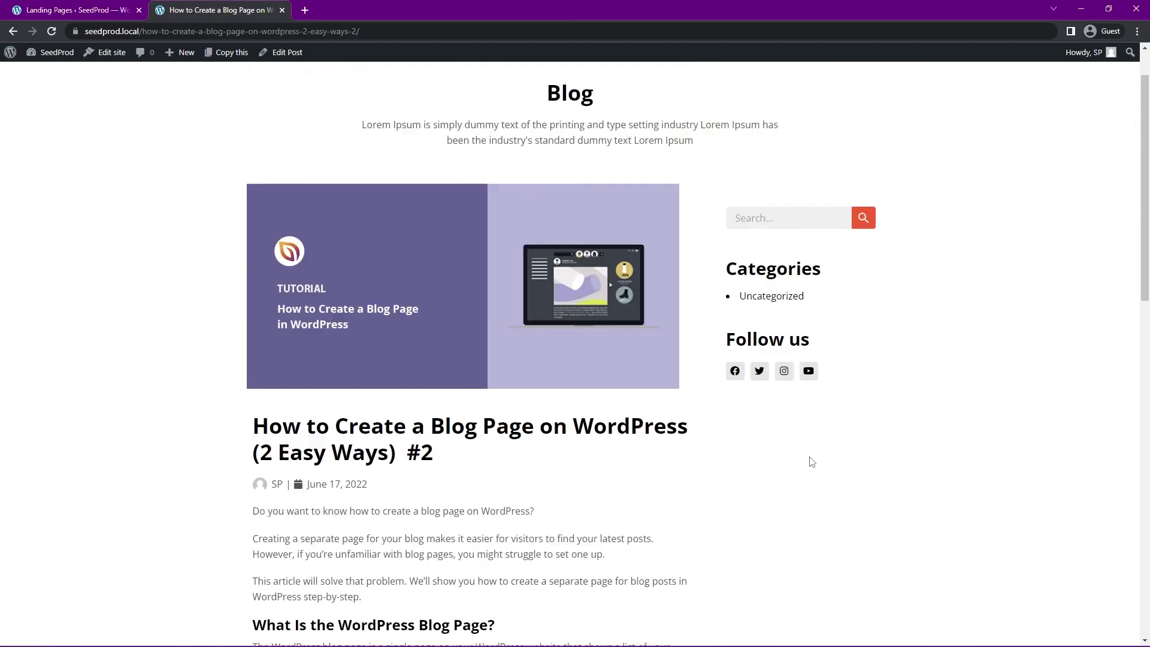
- Look through the homepage of seedprod.com down to the customer testimonials
click(103, 16)
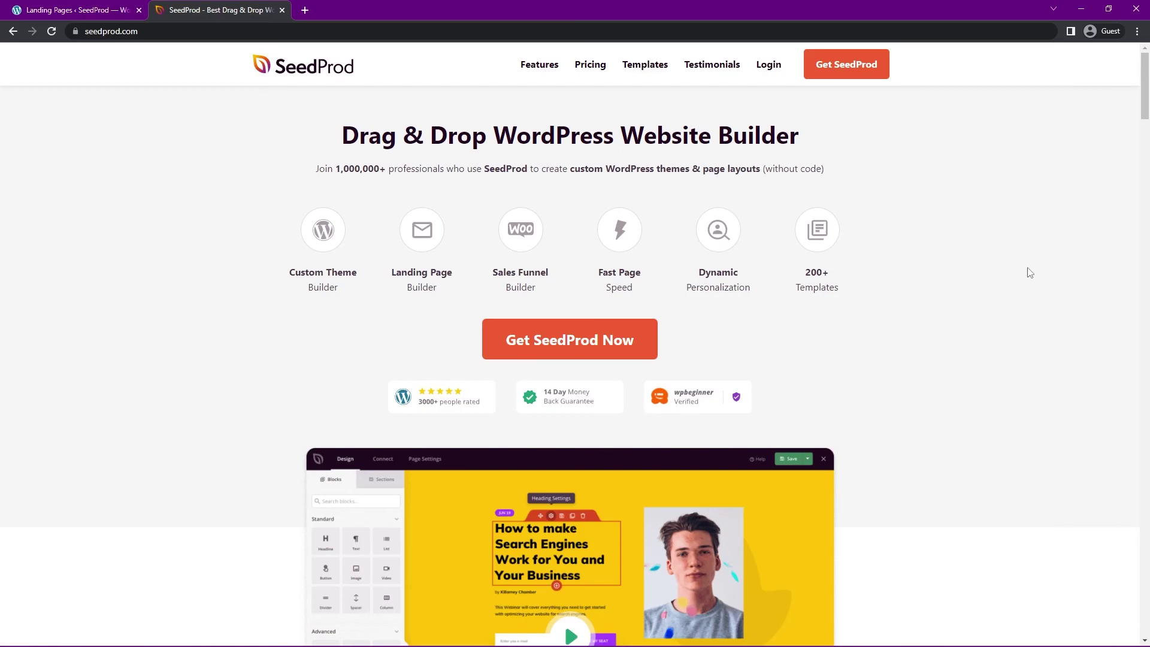
drag(1144, 86, 1144, 257)
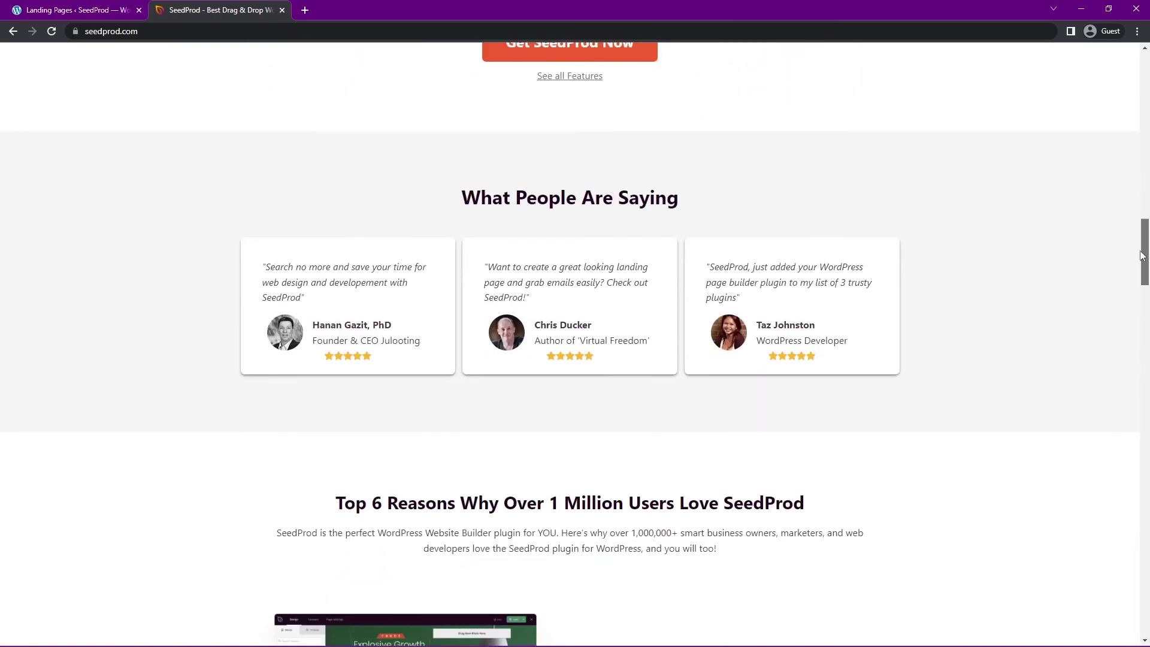